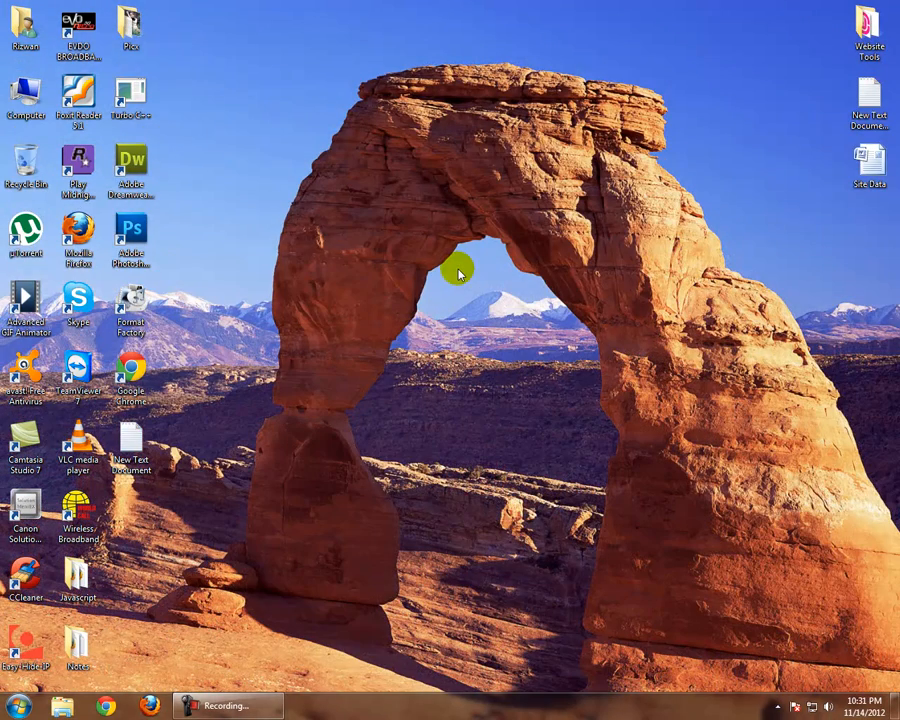
# Start WampServer and close the colour scheme performance prompt without changing the scheme
pyautogui.rightClick(458, 268)
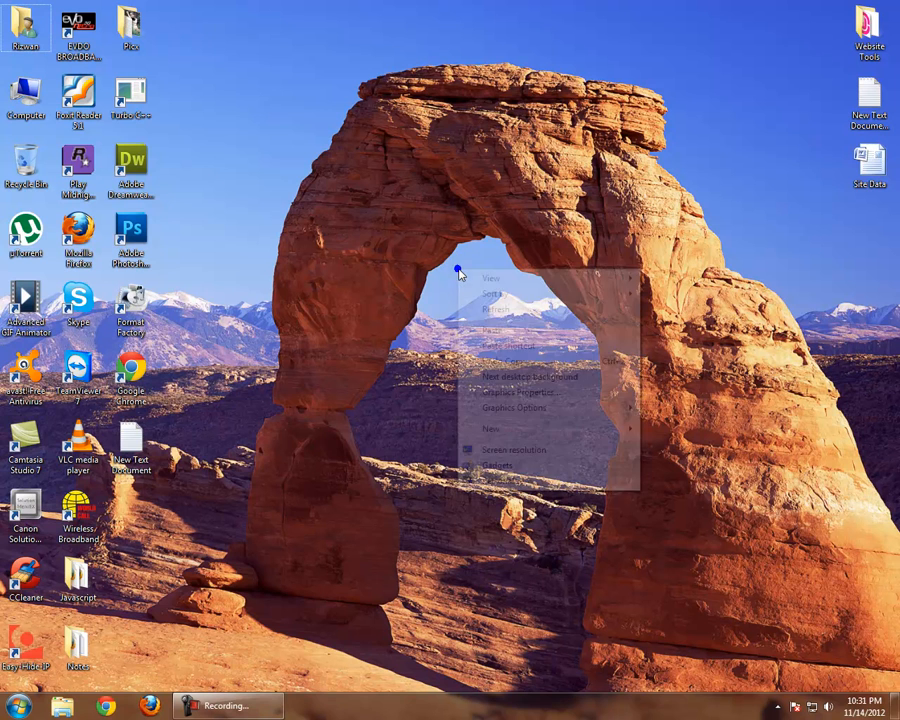
pyautogui.click(481, 305)
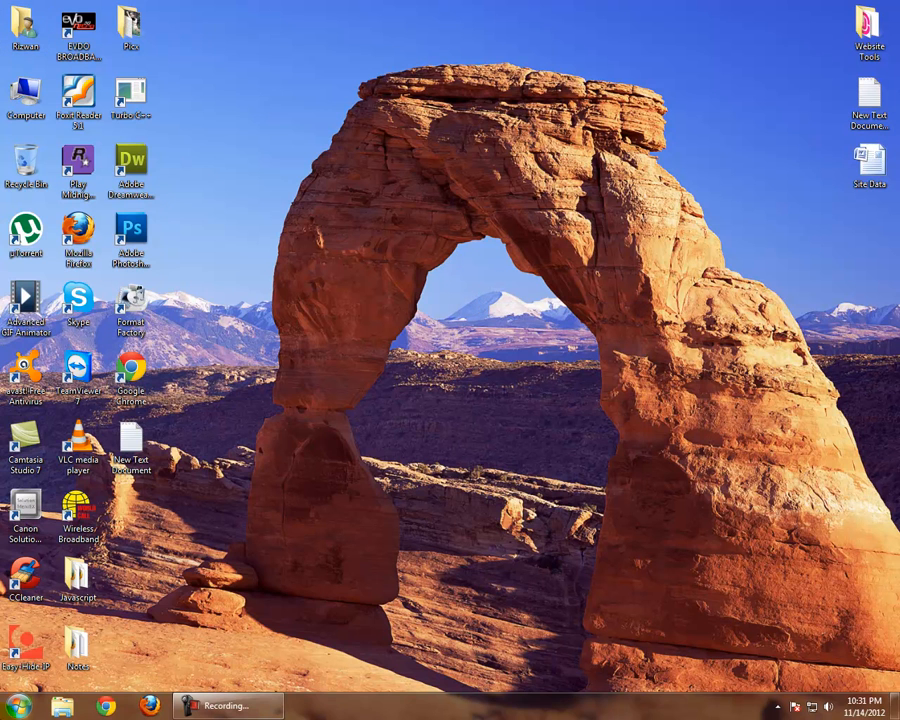
pyautogui.click(18, 706)
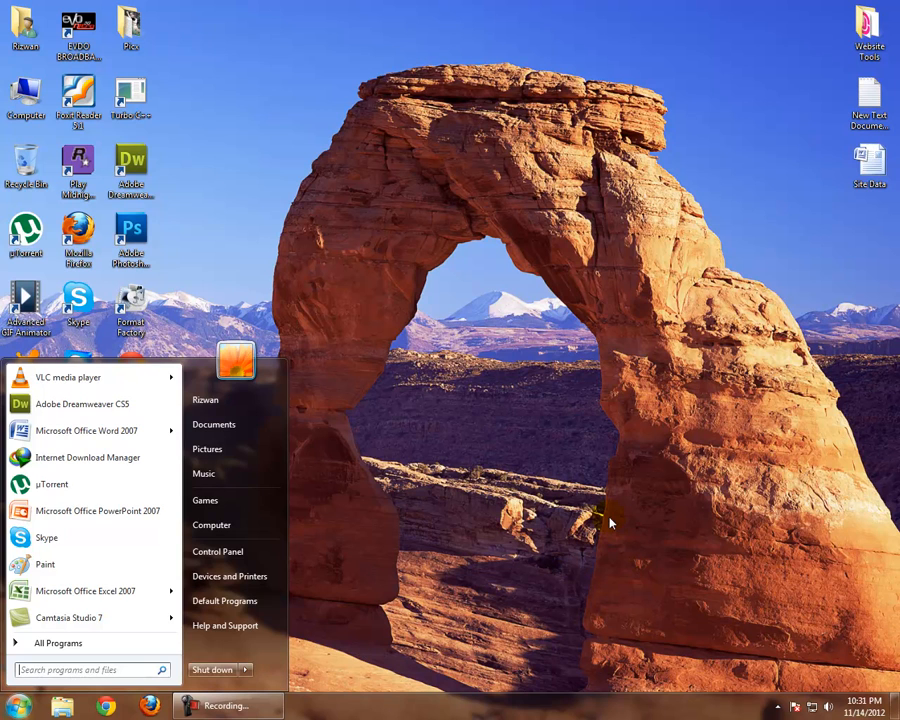
pyautogui.write('wamp')
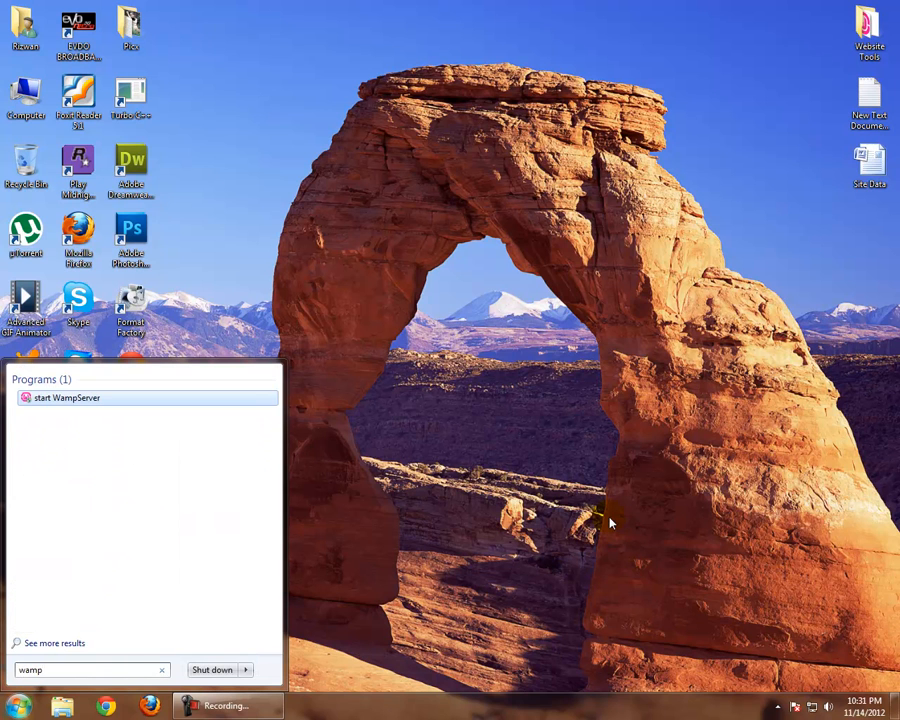
pyautogui.press('Return')
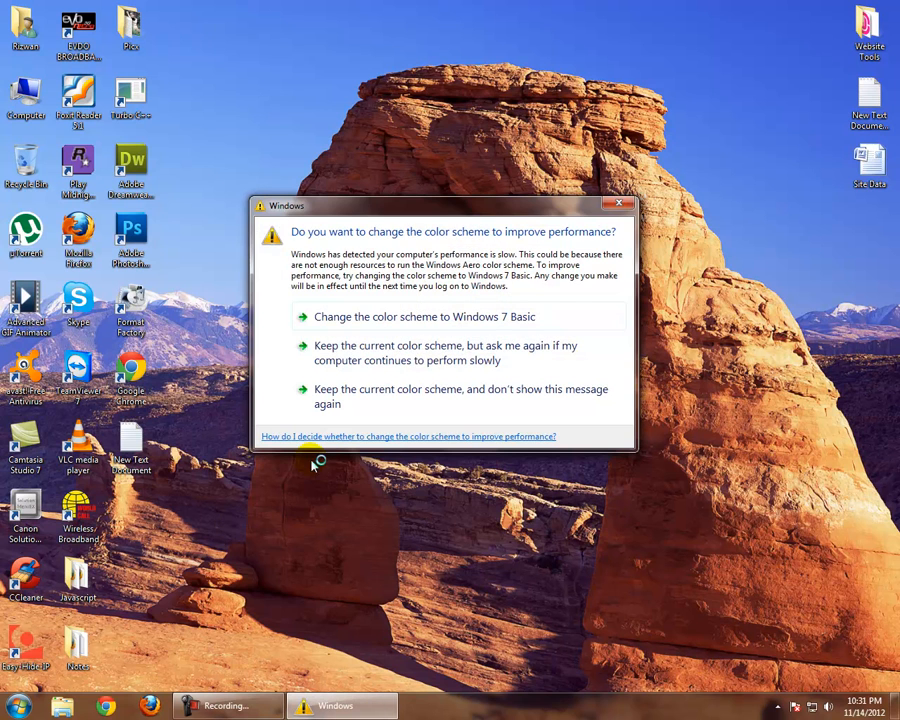
pyautogui.click(614, 205)
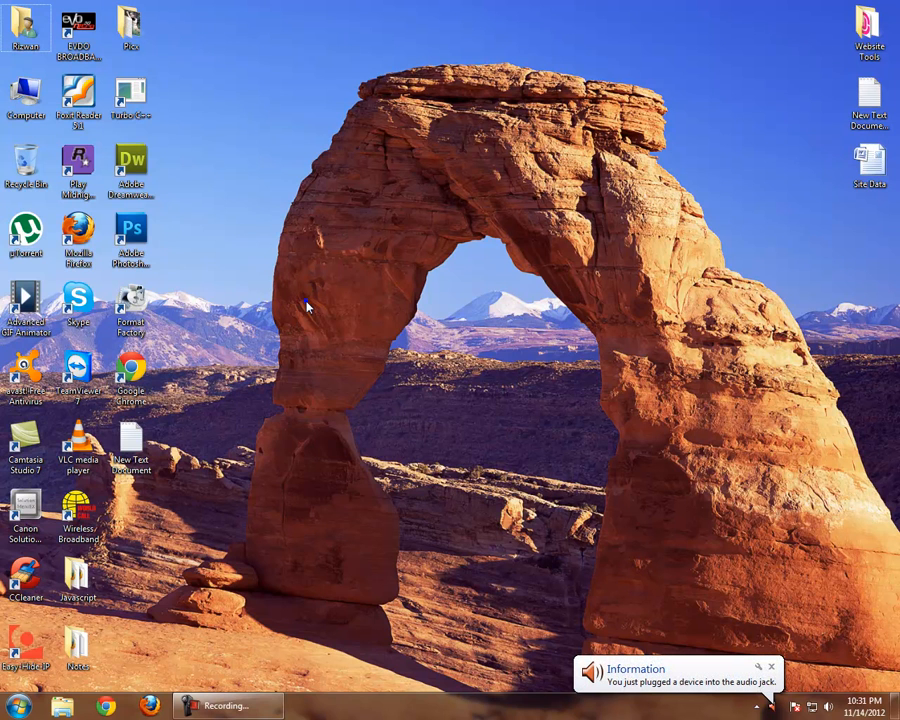
# Check that WampServer is running by viewing its notification area menu, and refresh the desktop
pyautogui.rightClick(307, 307)
pyautogui.click(342, 341)
pyautogui.click(760, 708)
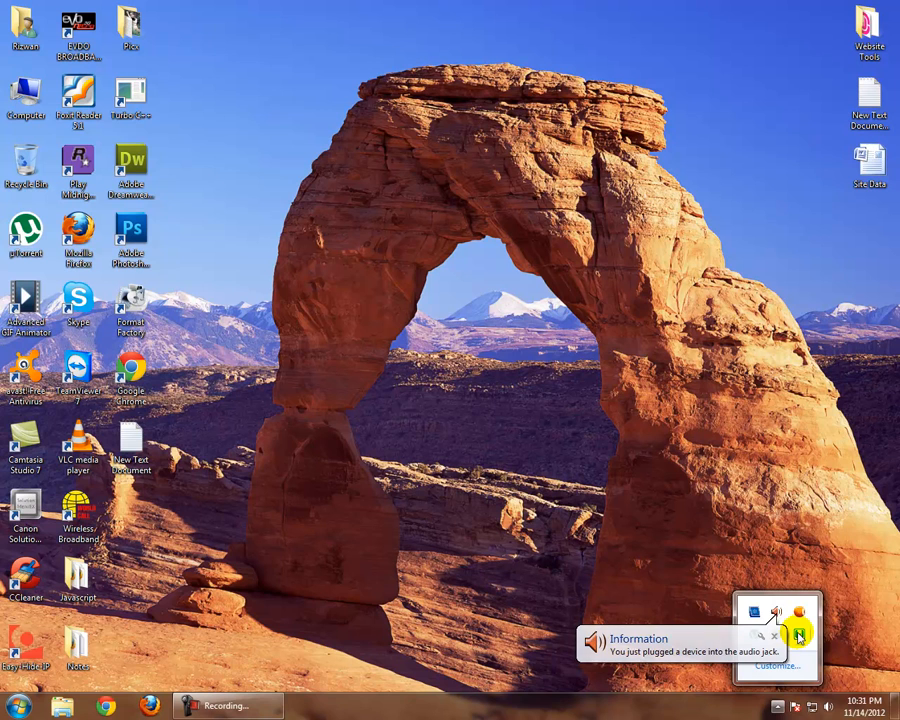
pyautogui.click(800, 635)
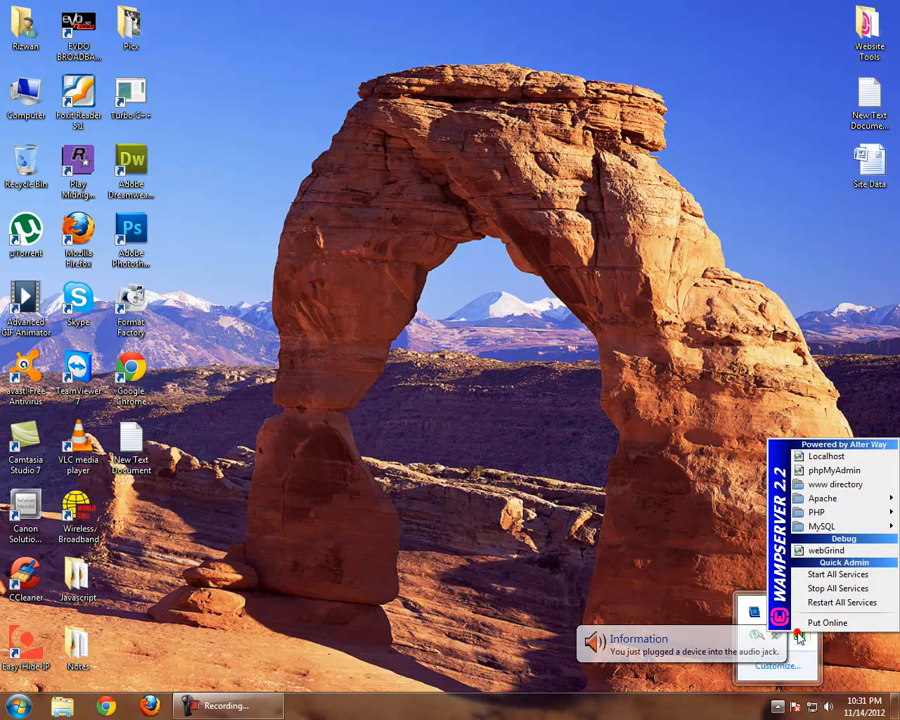
pyautogui.click(370, 528)
pyautogui.rightClick(320, 481)
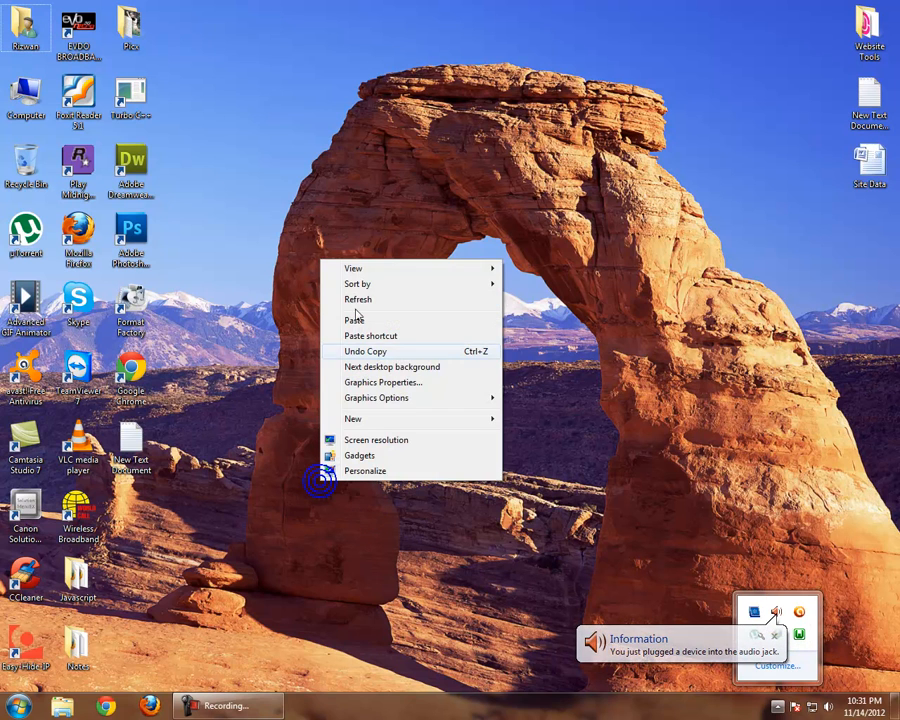
pyautogui.click(352, 299)
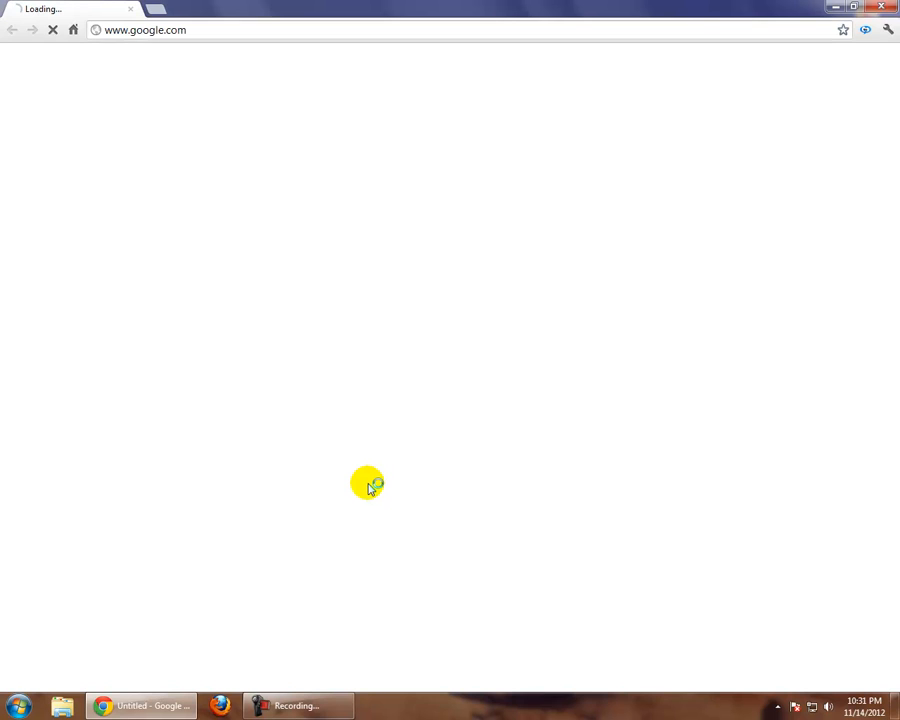
# Switch to Google Chrome, load localhost and open the welcome project's Joomla site
pyautogui.click(271, 31)
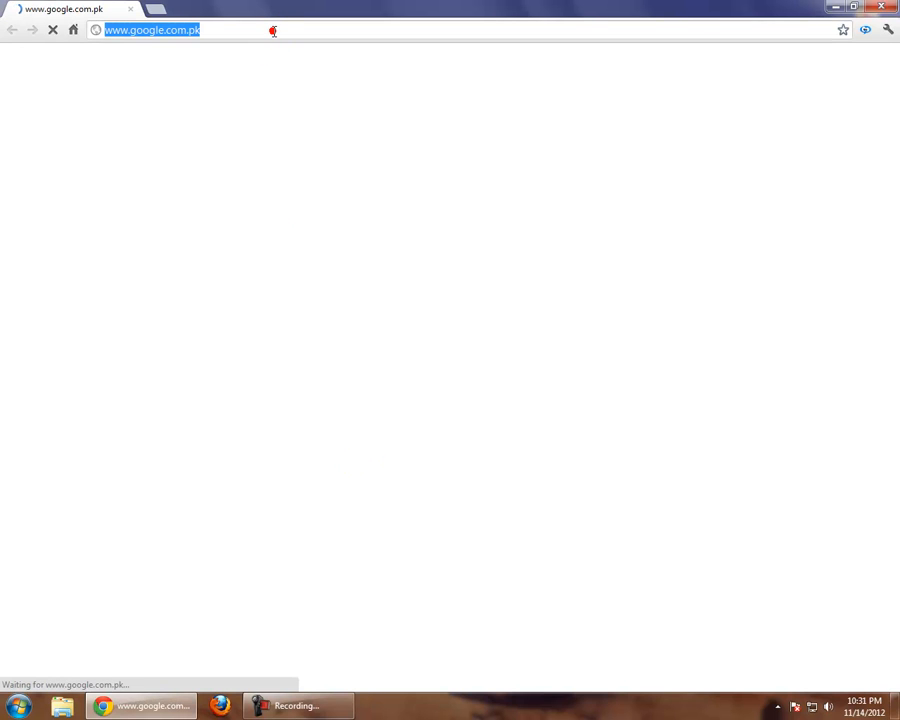
pyautogui.write('localhost')
pyautogui.press('Return')
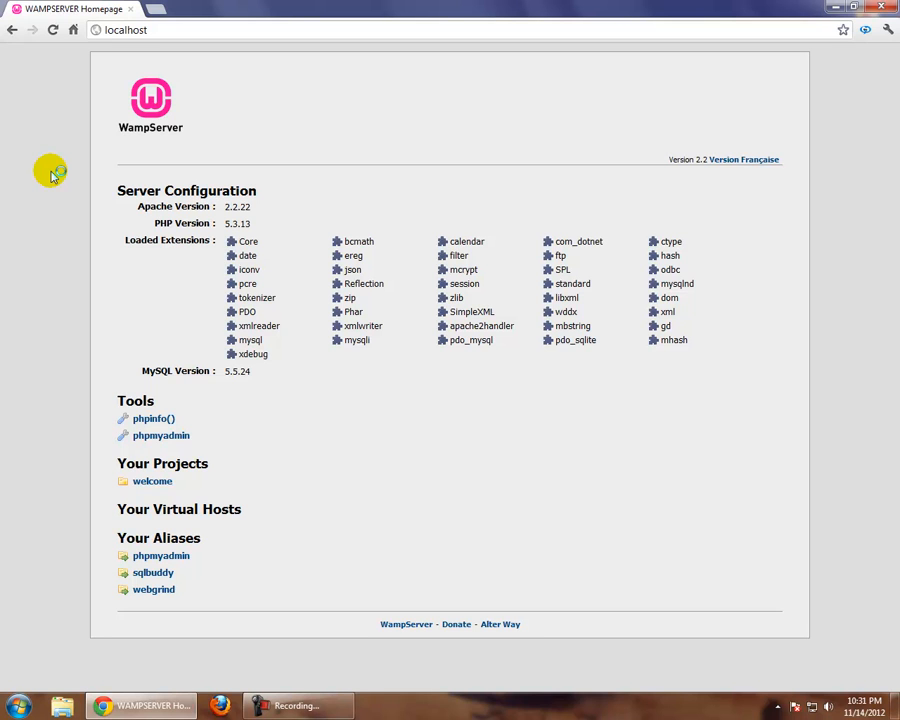
pyautogui.click(152, 483)
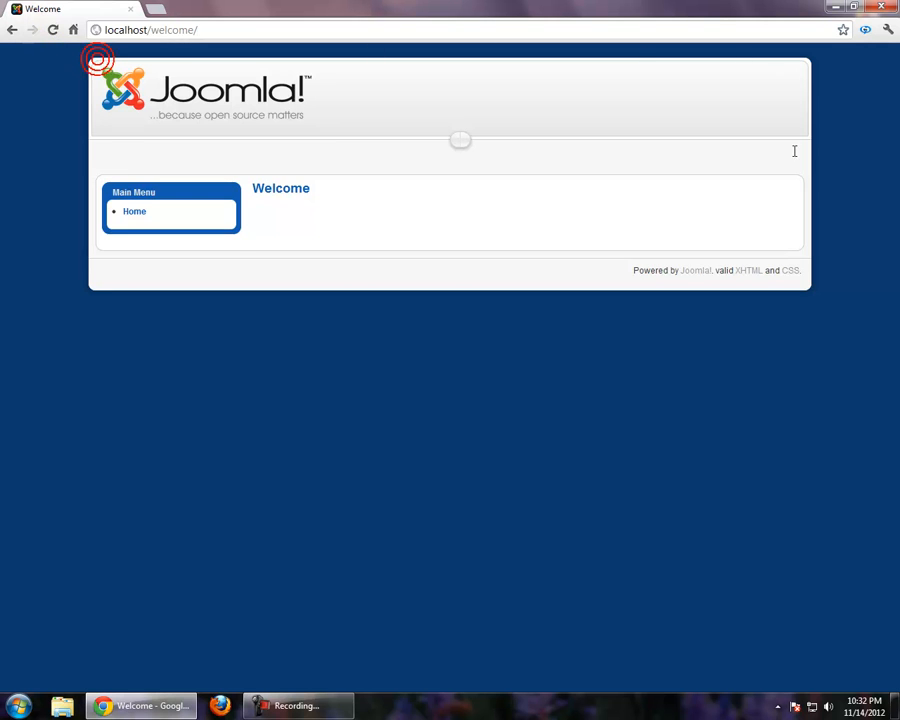
pyautogui.moveTo(776, 83); pyautogui.dragTo(784, 285)
pyautogui.click(768, 300)
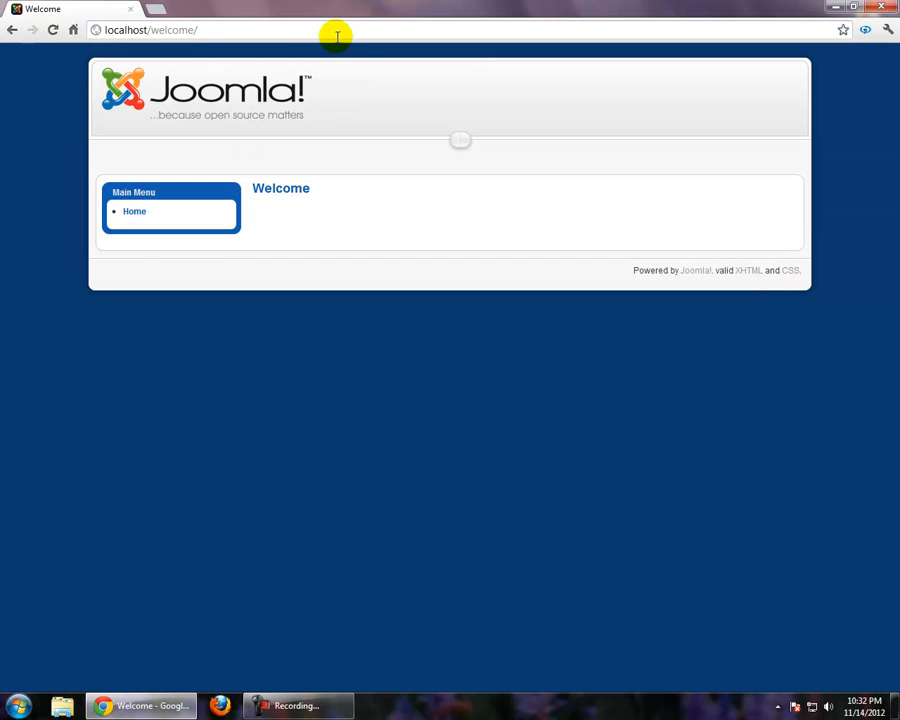
# Open the Joomla administration login page at localhost/welcome/administrator
pyautogui.click(305, 29)
pyautogui.click(305, 30)
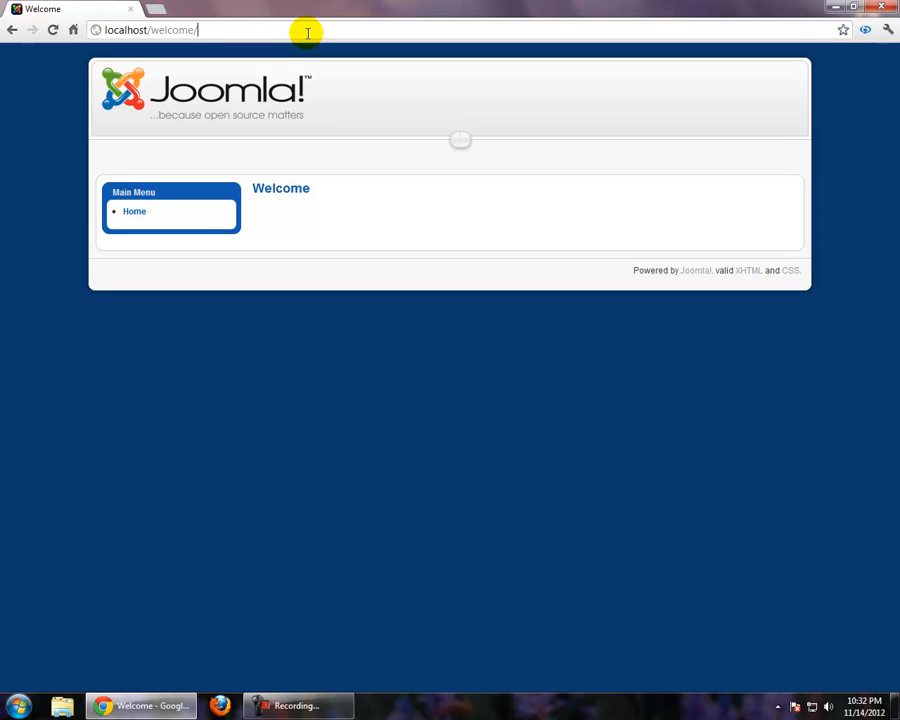
pyautogui.press('Left')
pyautogui.press('Left')
pyautogui.press('Left')
pyautogui.press('Left')
pyautogui.press('Left')
pyautogui.press('Left')
pyautogui.press('Left')
pyautogui.press('Left')
pyautogui.press('Left')
pyautogui.press('Left')
pyautogui.press('Left')
pyautogui.press('Left')
pyautogui.press('Left')
pyautogui.press('Left')
pyautogui.press('Left')
pyautogui.press('Right')
pyautogui.press('Right')
pyautogui.press('Right')
pyautogui.press('Right')
pyautogui.press('Right')
pyautogui.press('Right')
pyautogui.press('Right')
pyautogui.press('Right')
pyautogui.press('Right')
pyautogui.press('Right')
pyautogui.press('Right')
pyautogui.press('Right')
pyautogui.press('Right')
pyautogui.press('Right')
pyautogui.press('Right')
pyautogui.press('Right')
pyautogui.write('admin')
pyautogui.press('Down')
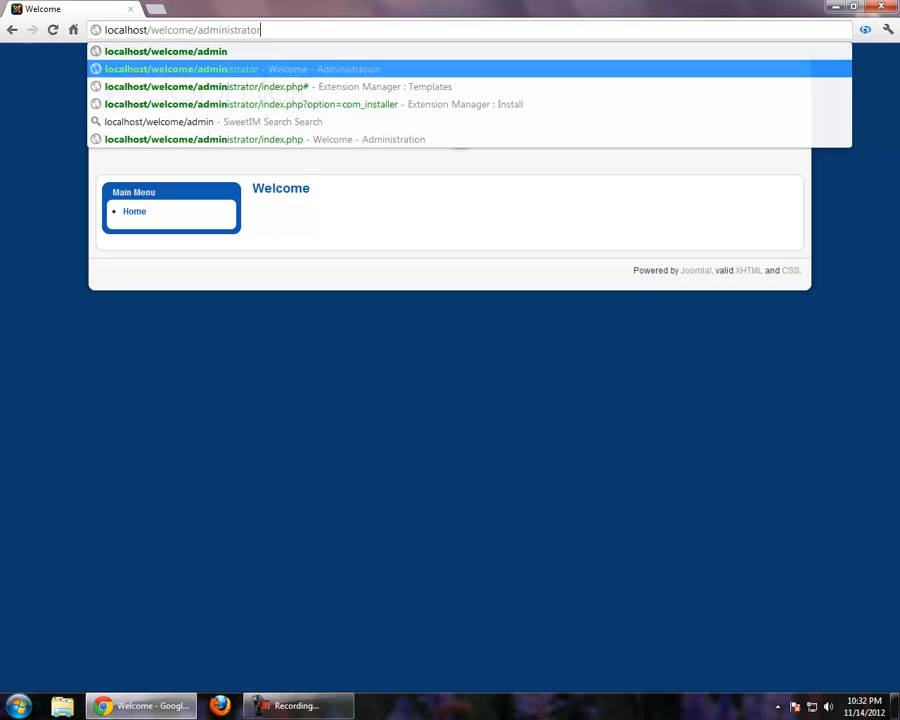
pyautogui.press('Return')
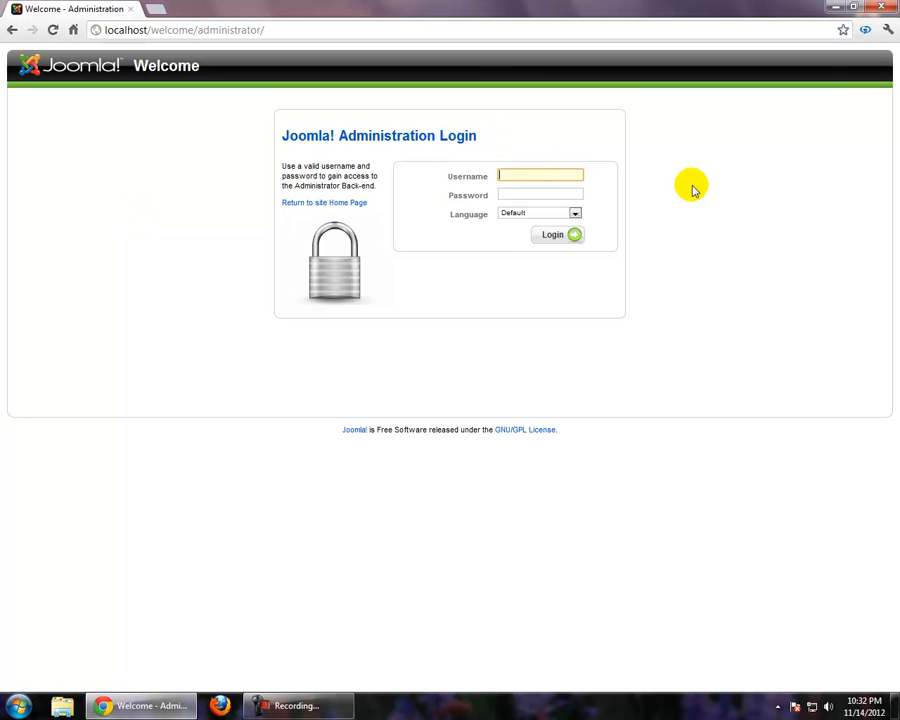
# Log in to the Joomla administration with the username admin and the account password
pyautogui.write('admin')
pyautogui.press('Return')
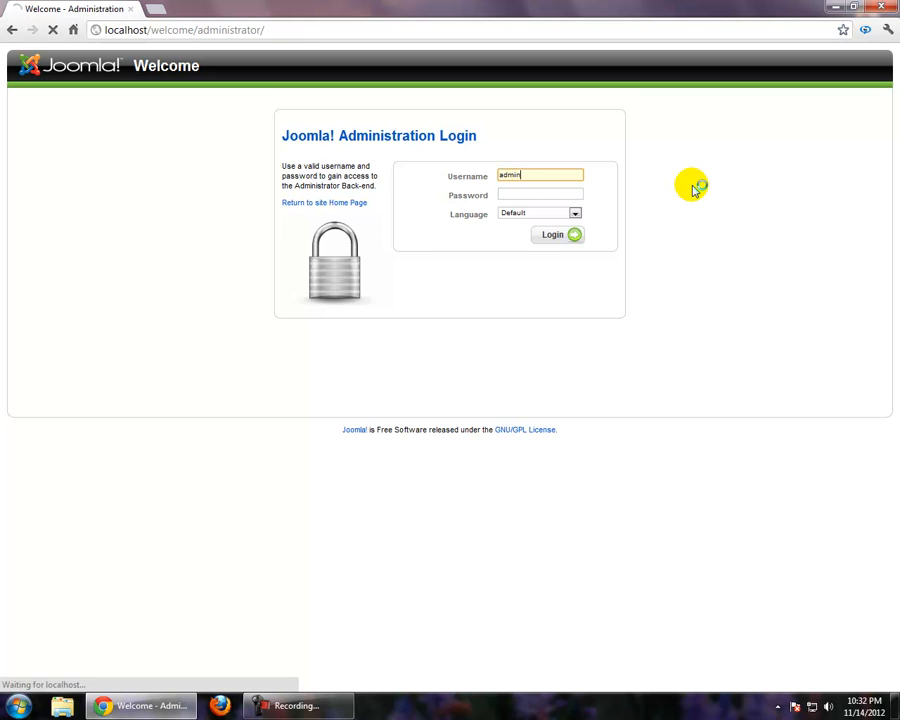
pyautogui.click(522, 208)
pyautogui.write('ad')
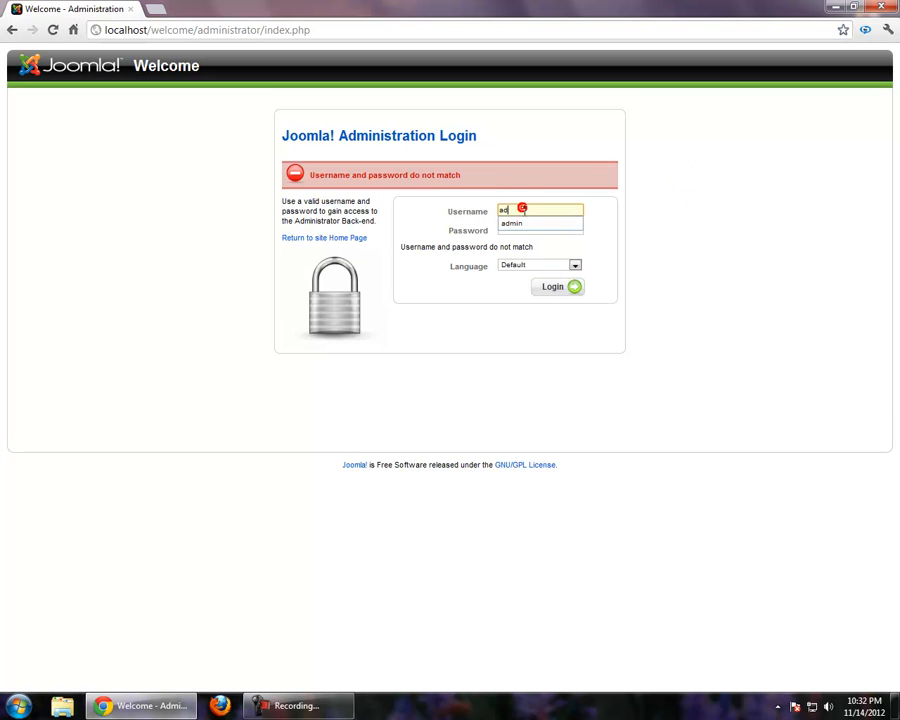
pyautogui.write('min')
pyautogui.press('Tab')
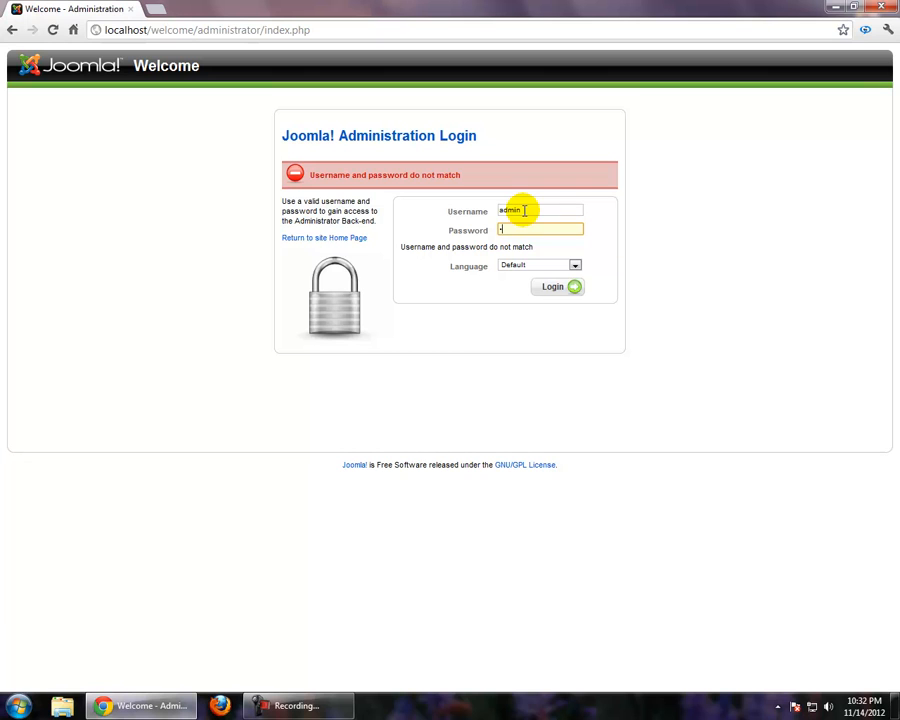
pyautogui.write('••••••')
pyautogui.click(552, 290)
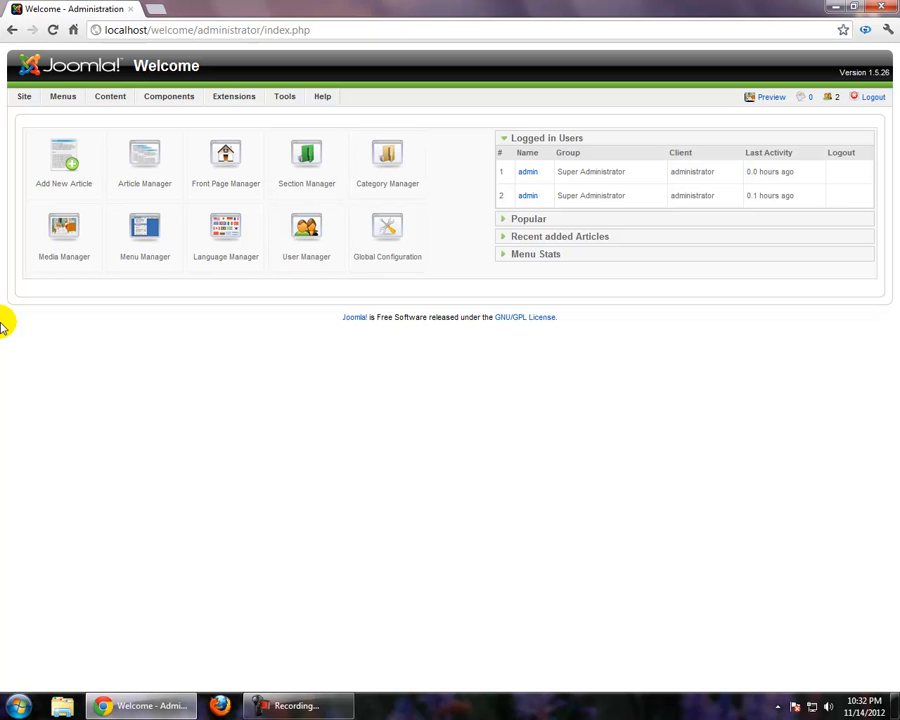
pyautogui.rightClick(228, 381)
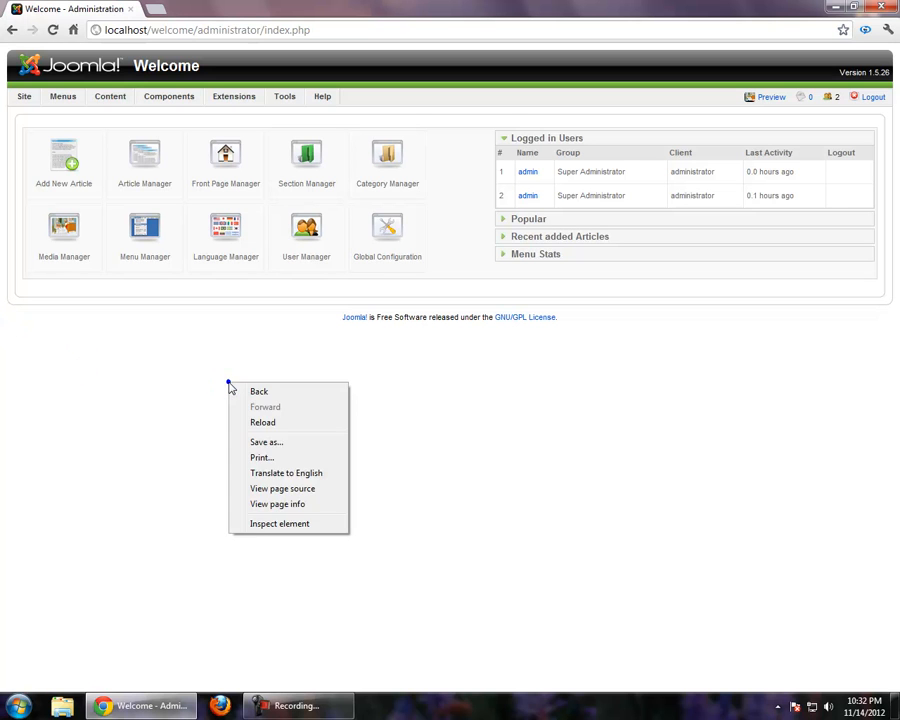
pyautogui.click(98, 418)
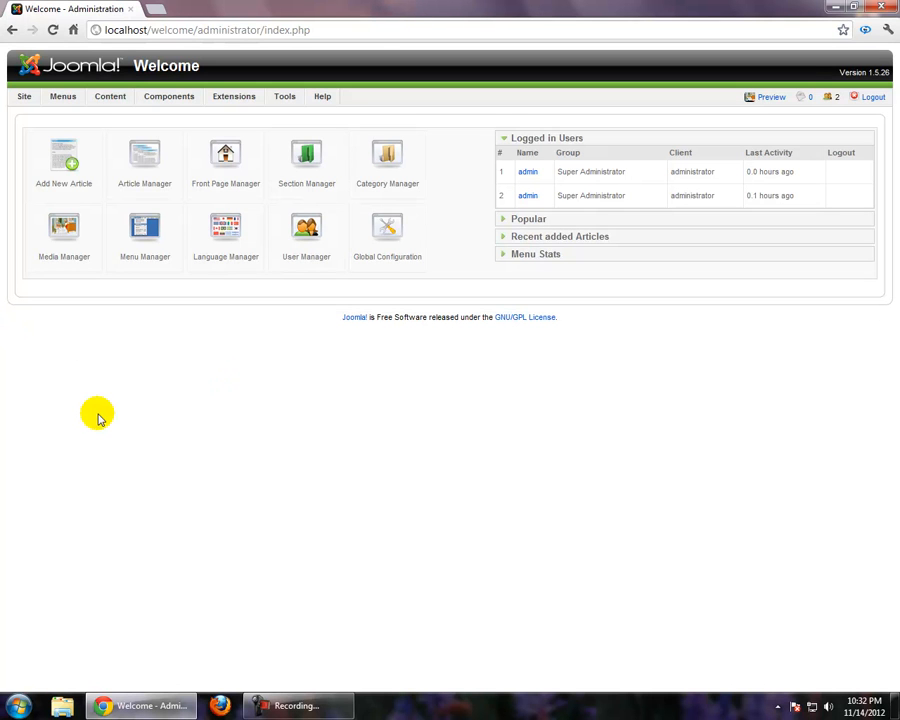
pyautogui.rightClick(96, 398)
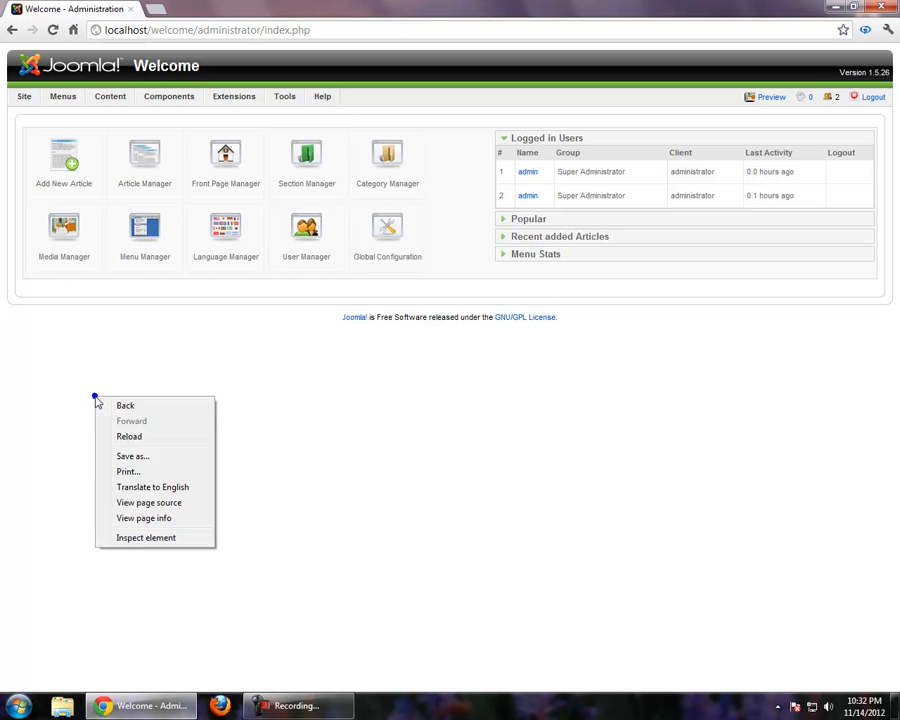
pyautogui.click(44, 418)
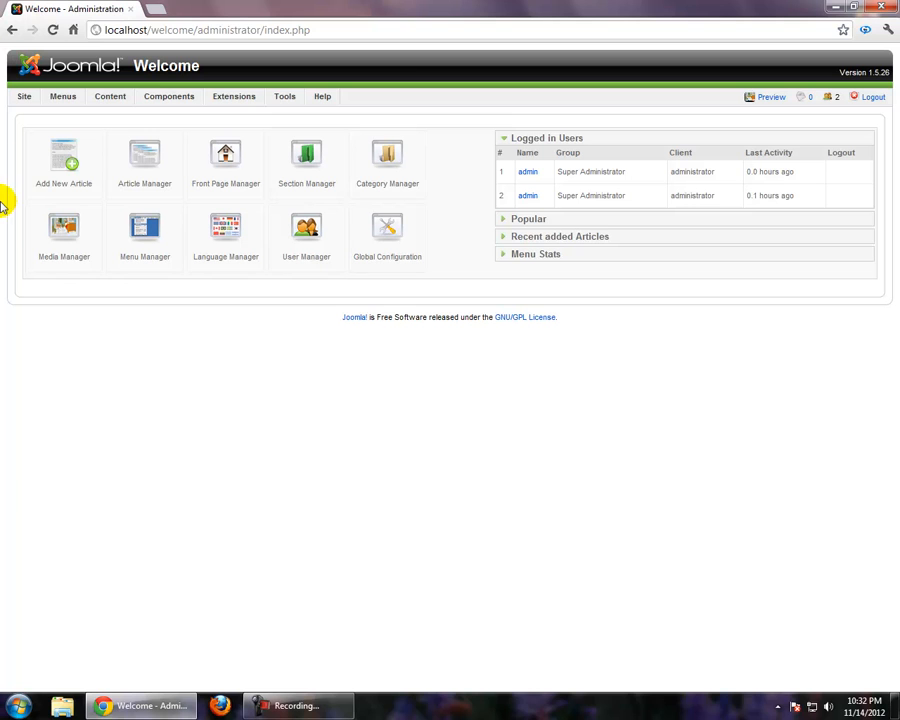
# Upload and install the template package a.zip from the Joomla Templates 1.5 folder through the Extension Manager
pyautogui.moveTo(289, 103)
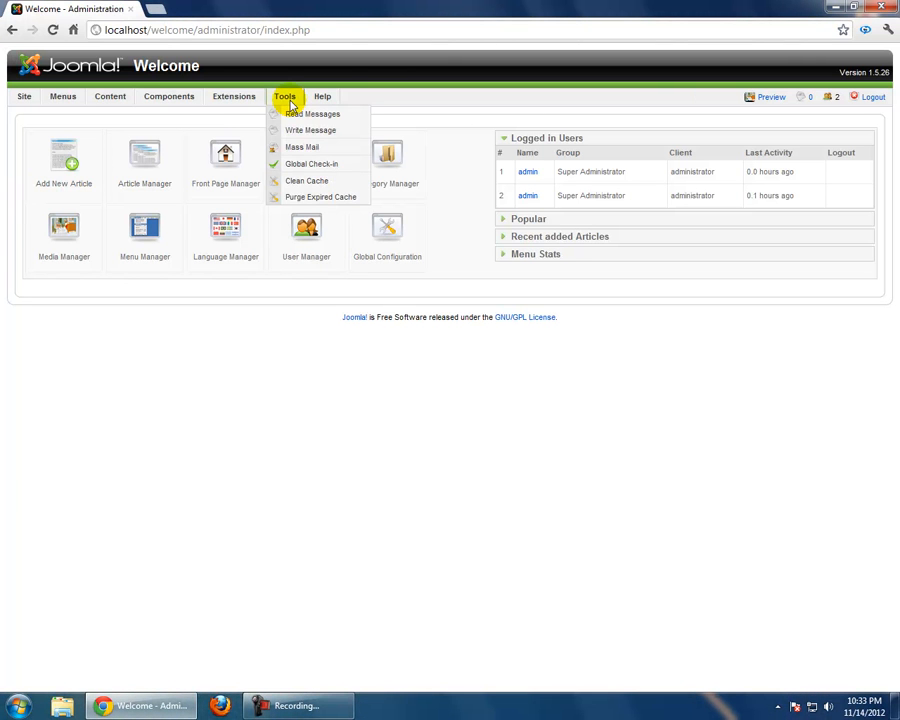
pyautogui.moveTo(255, 101)
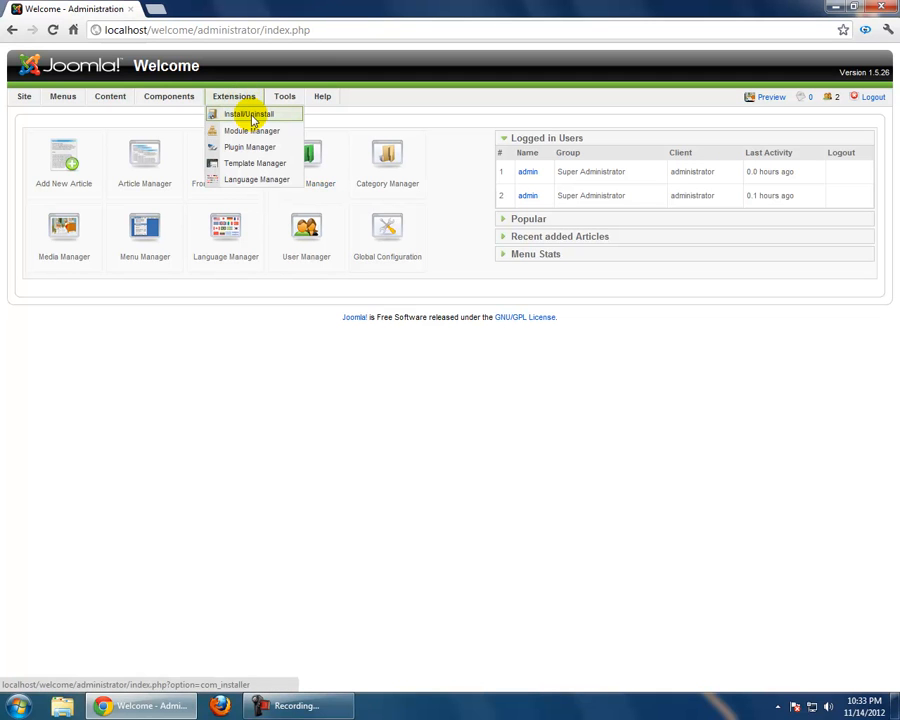
pyautogui.click(253, 118)
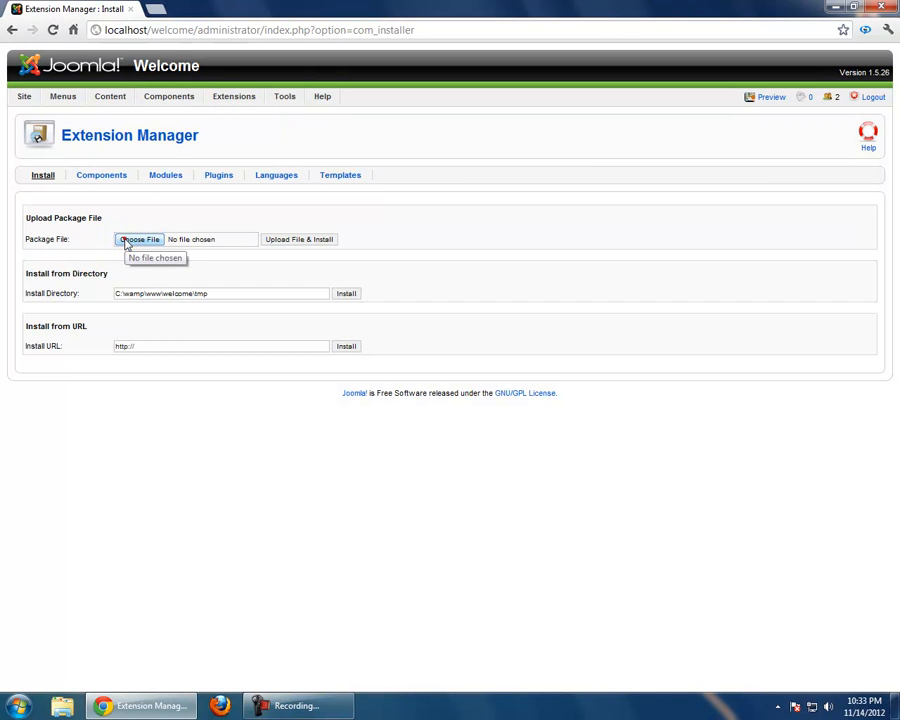
pyautogui.click(127, 241)
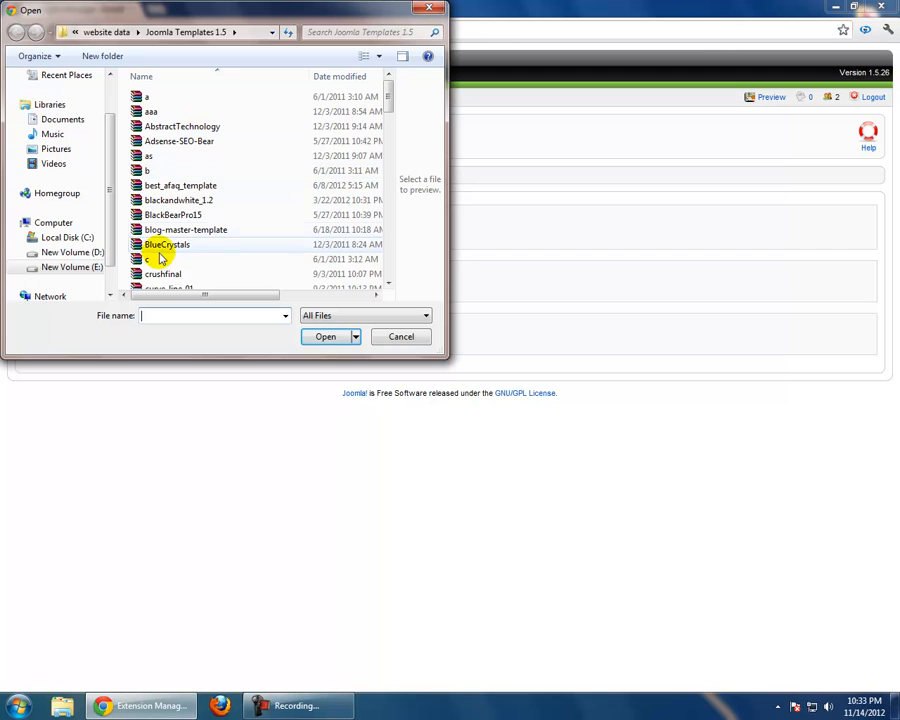
pyautogui.doubleClick(142, 97)
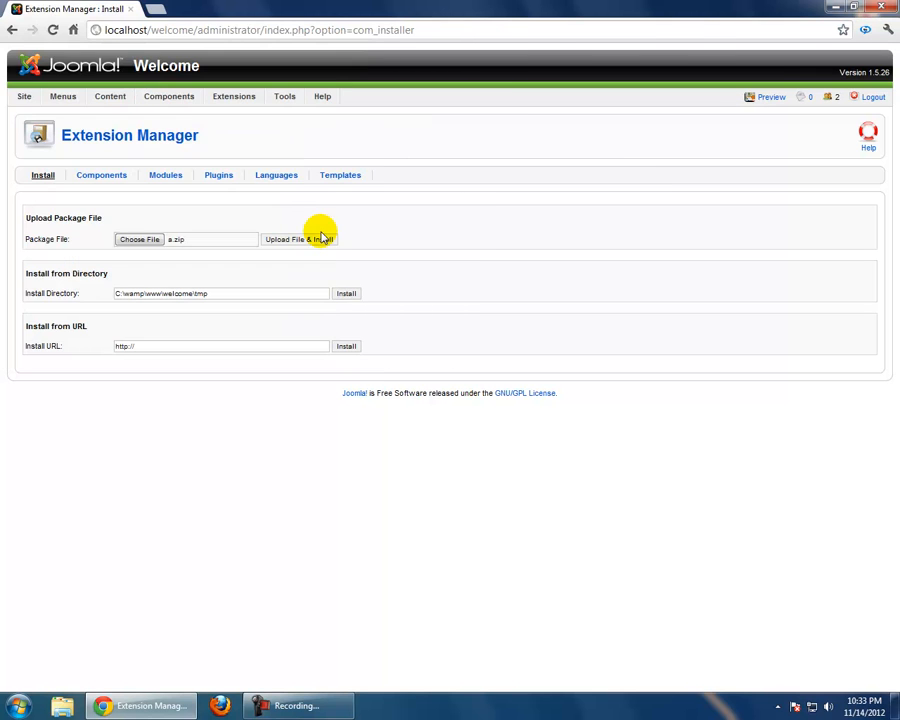
pyautogui.click(319, 245)
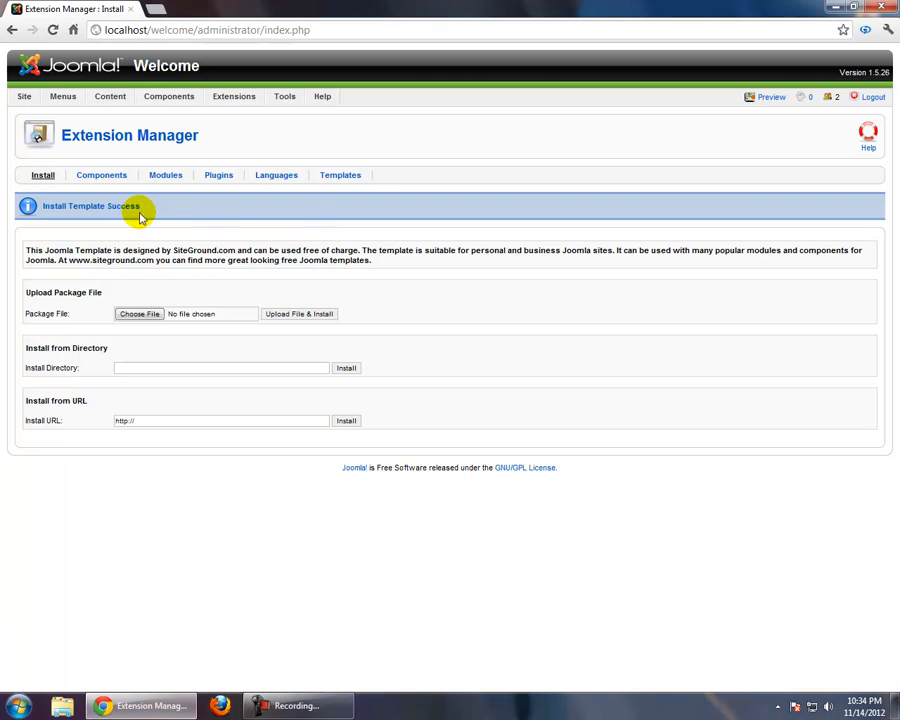
pyautogui.moveTo(143, 206); pyautogui.dragTo(44, 204)
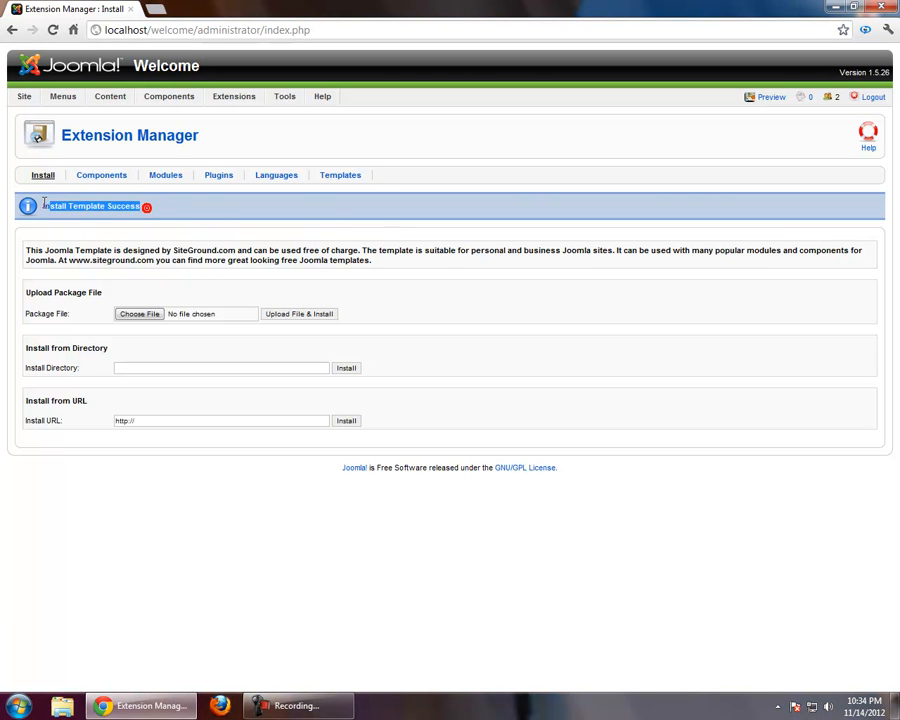
pyautogui.click(149, 207)
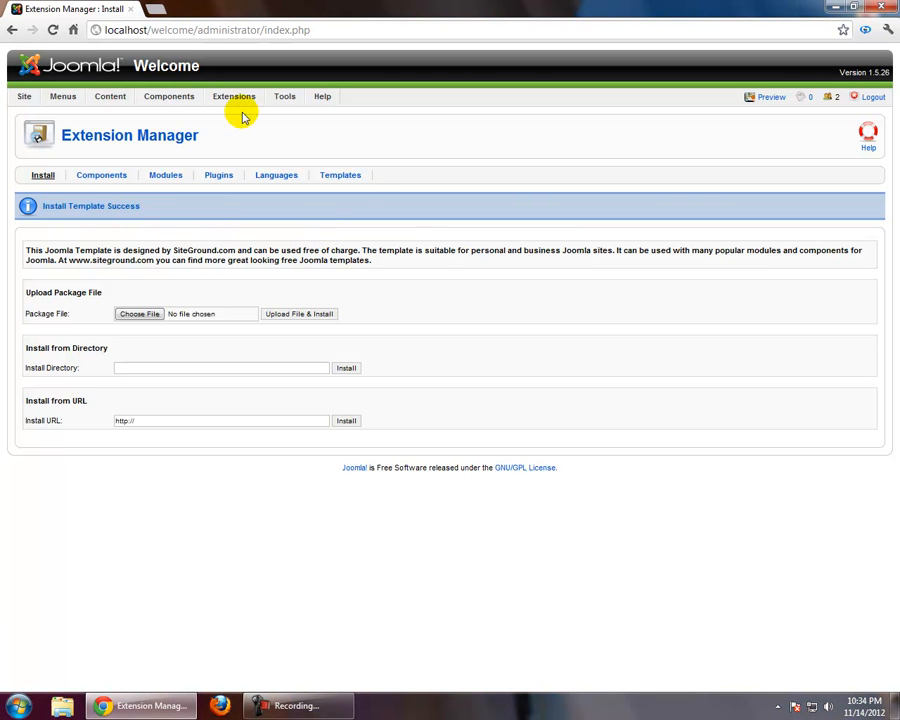
pyautogui.moveTo(241, 103)
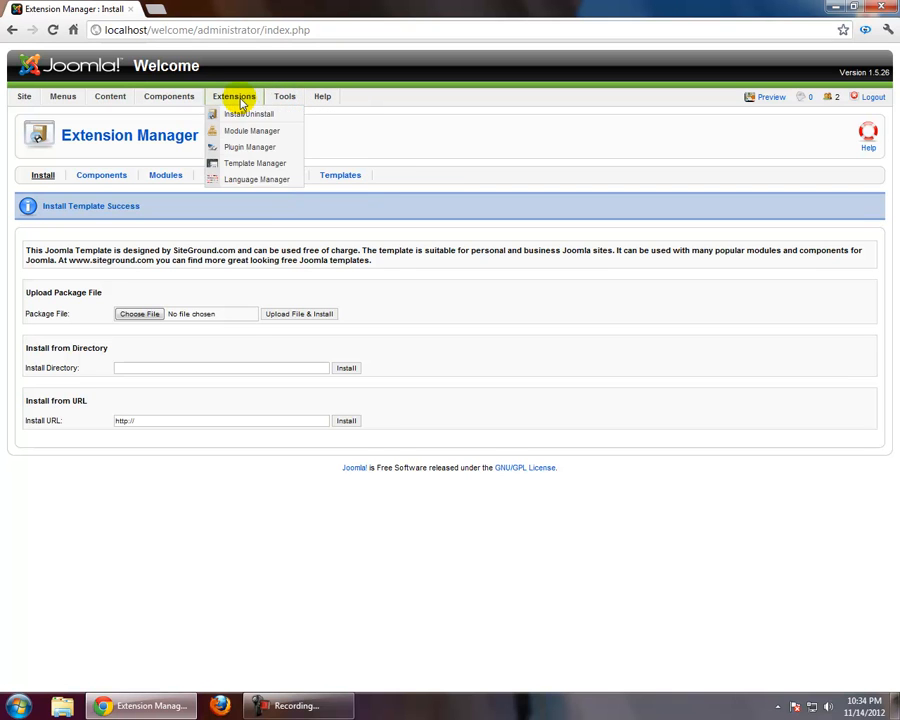
pyautogui.click(445, 129)
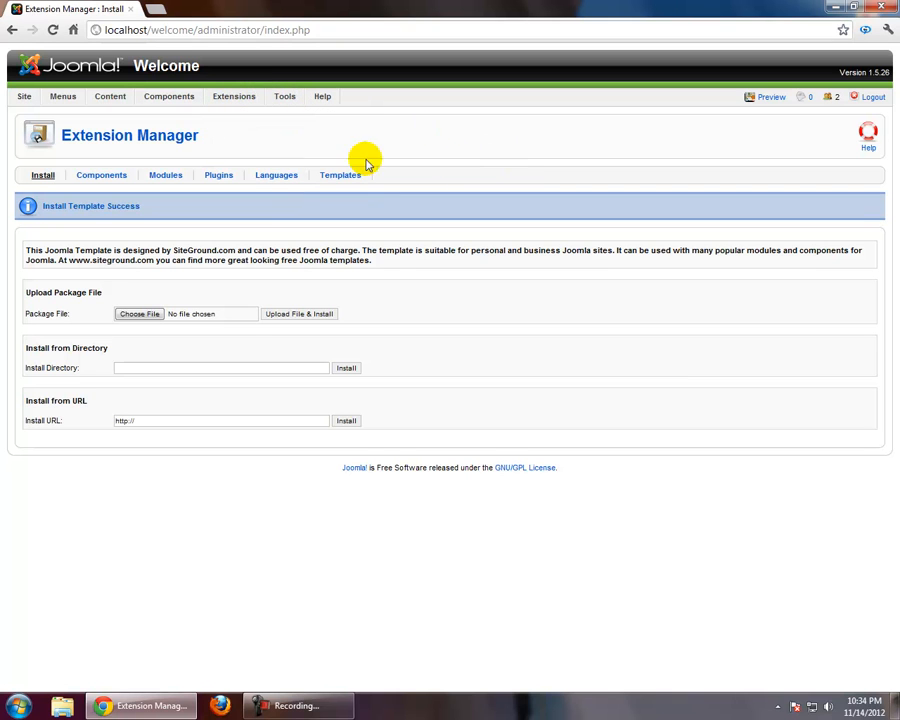
# Preview the site's front end in a new tab and return to the administration page
pyautogui.click(772, 99)
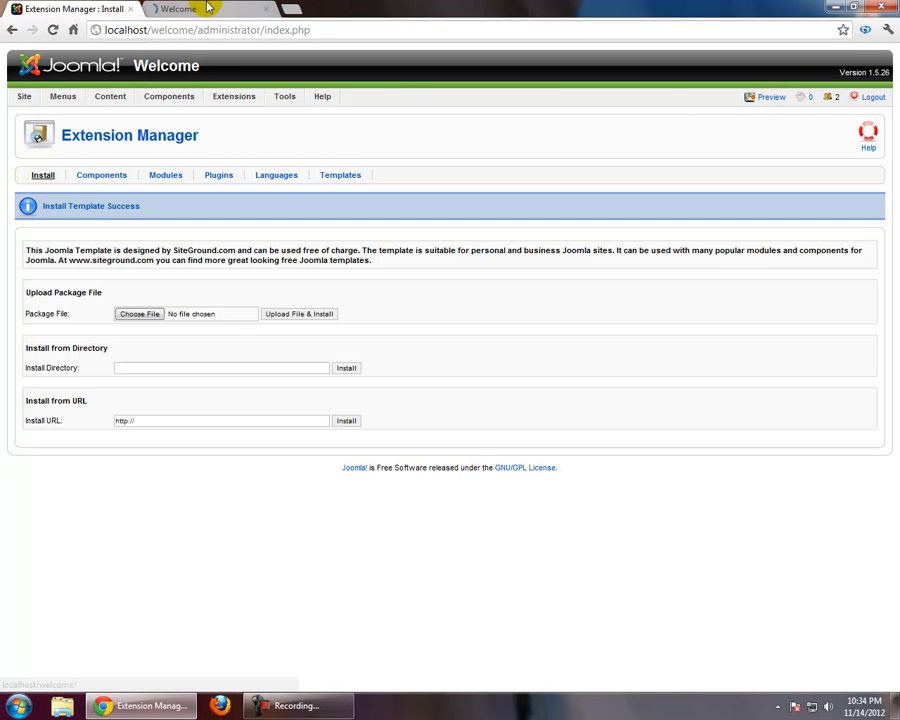
pyautogui.click(204, 7)
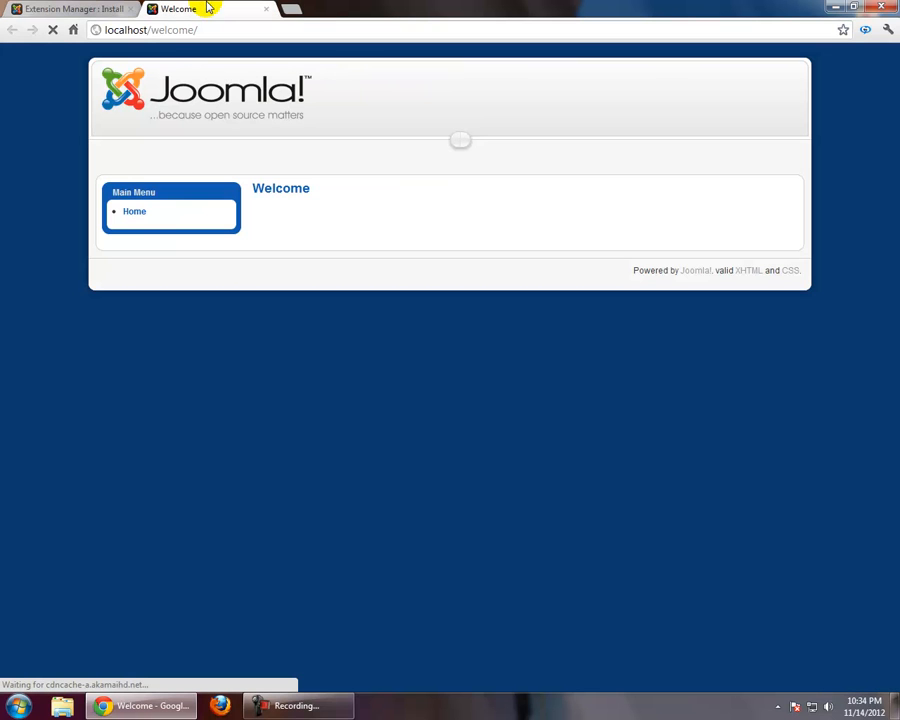
pyautogui.click(37, 10)
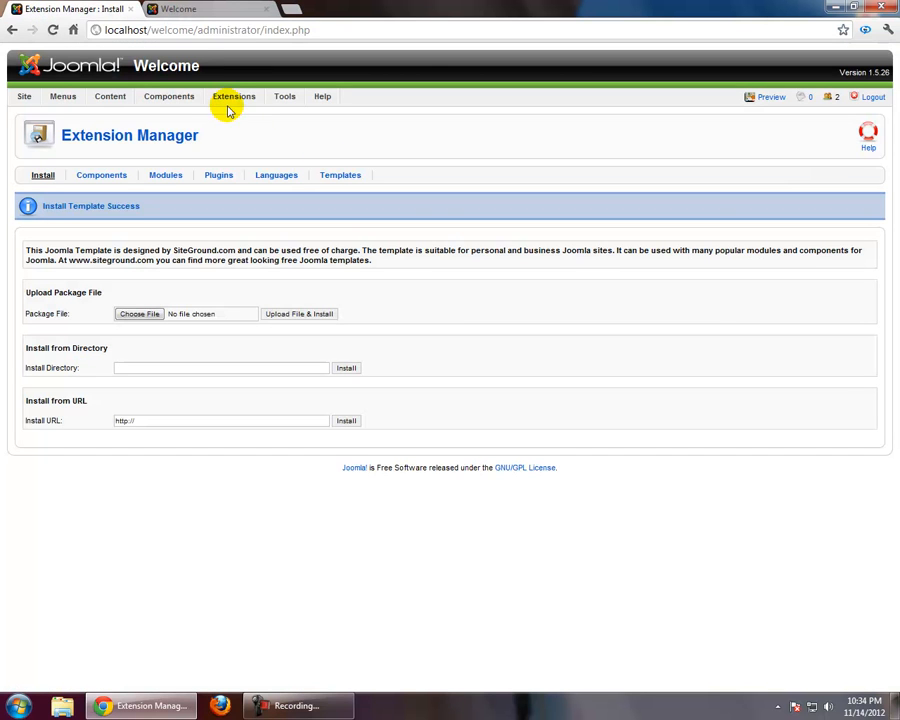
# Make siteground-j15-50 the default site template in the Template Manager and reload the site preview
pyautogui.moveTo(230, 98)
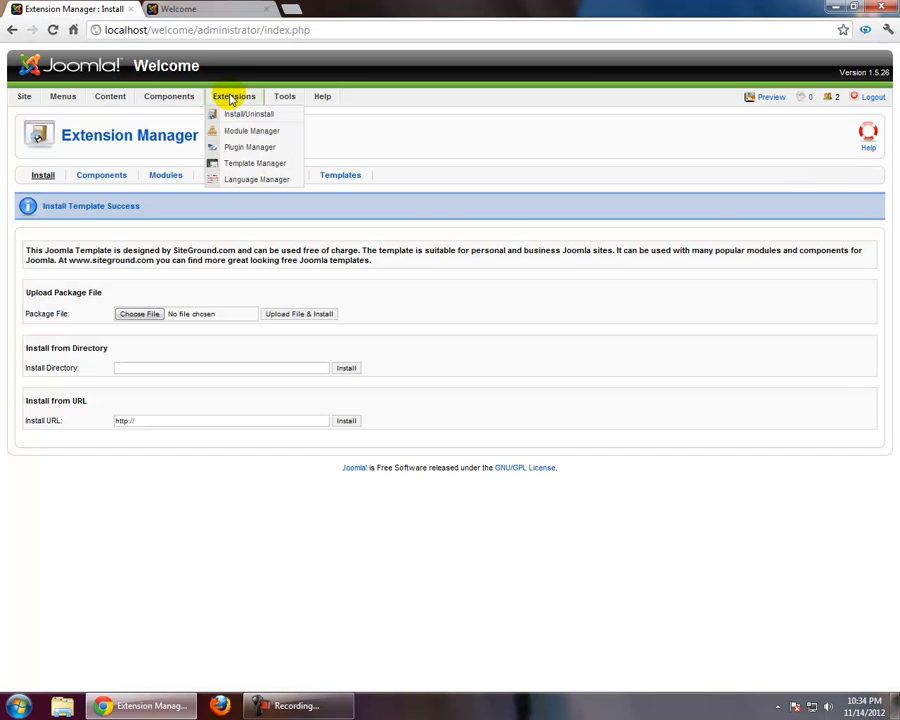
pyautogui.click(258, 164)
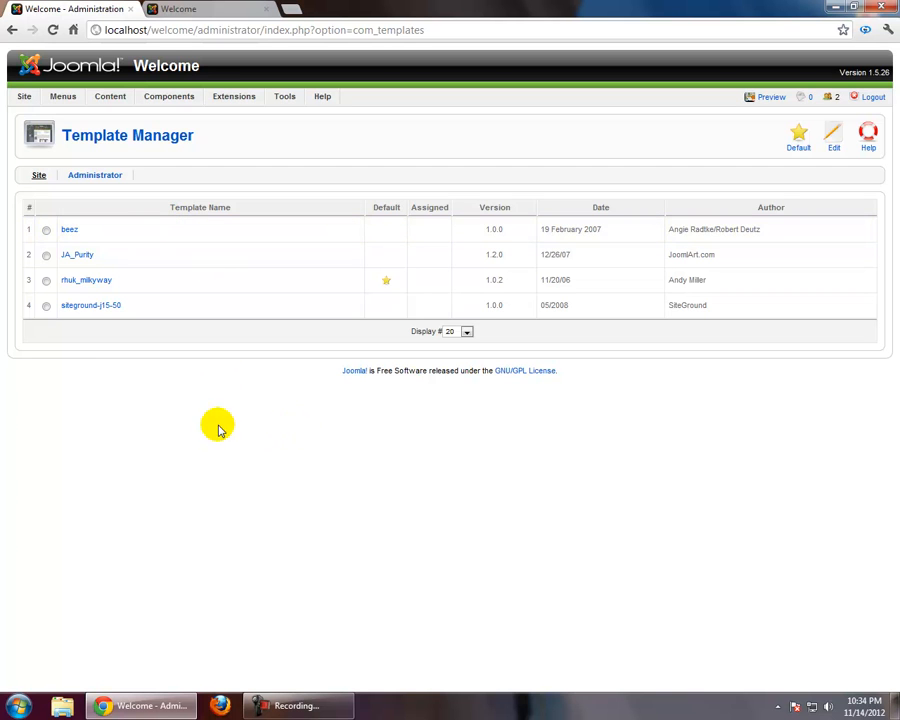
pyautogui.moveTo(86, 311)
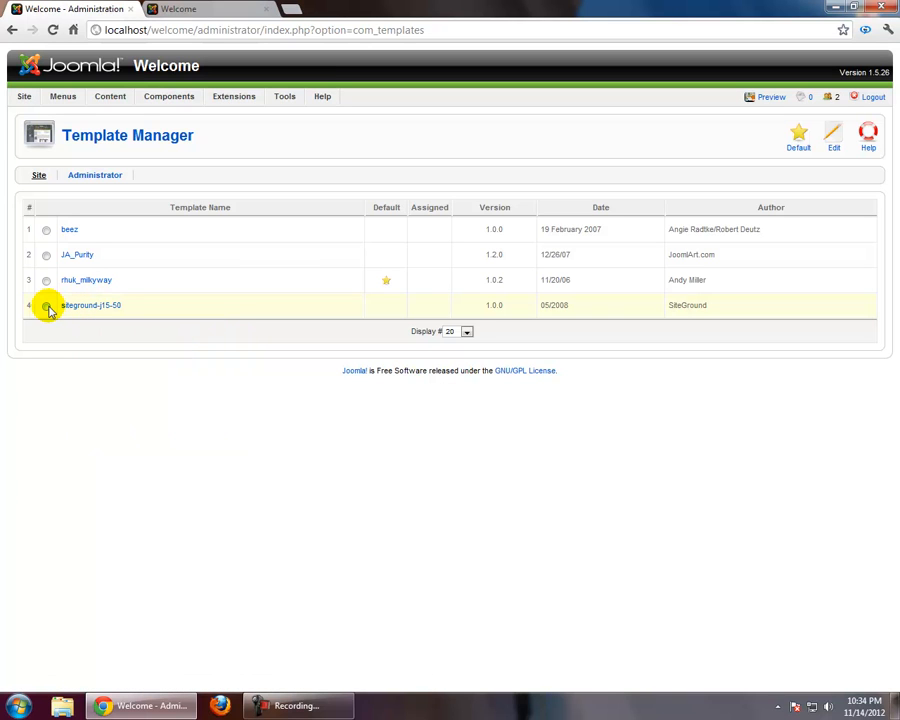
pyautogui.click(46, 306)
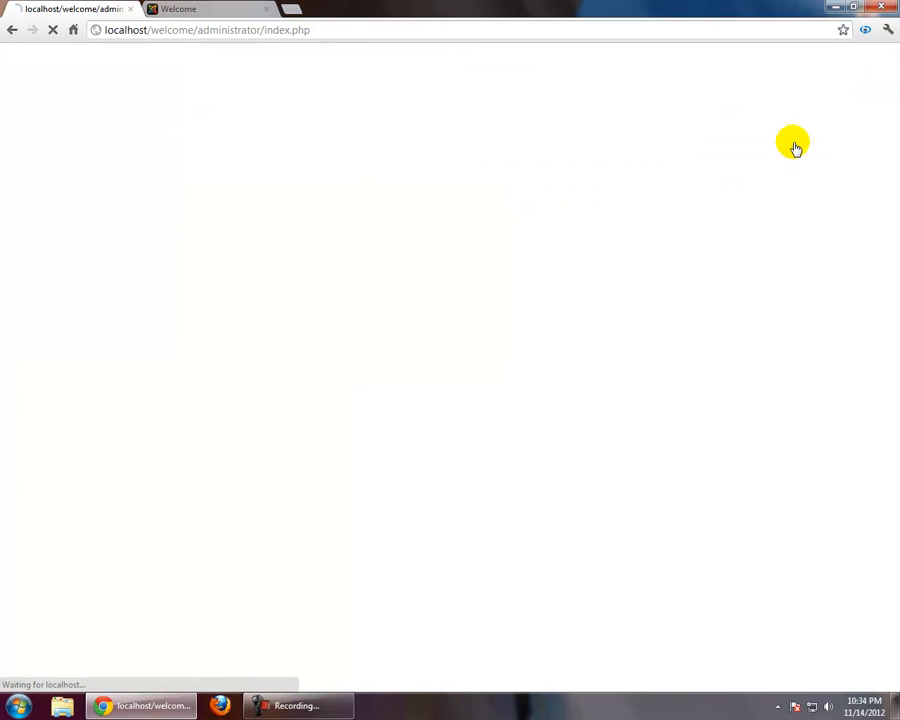
pyautogui.click(230, 17)
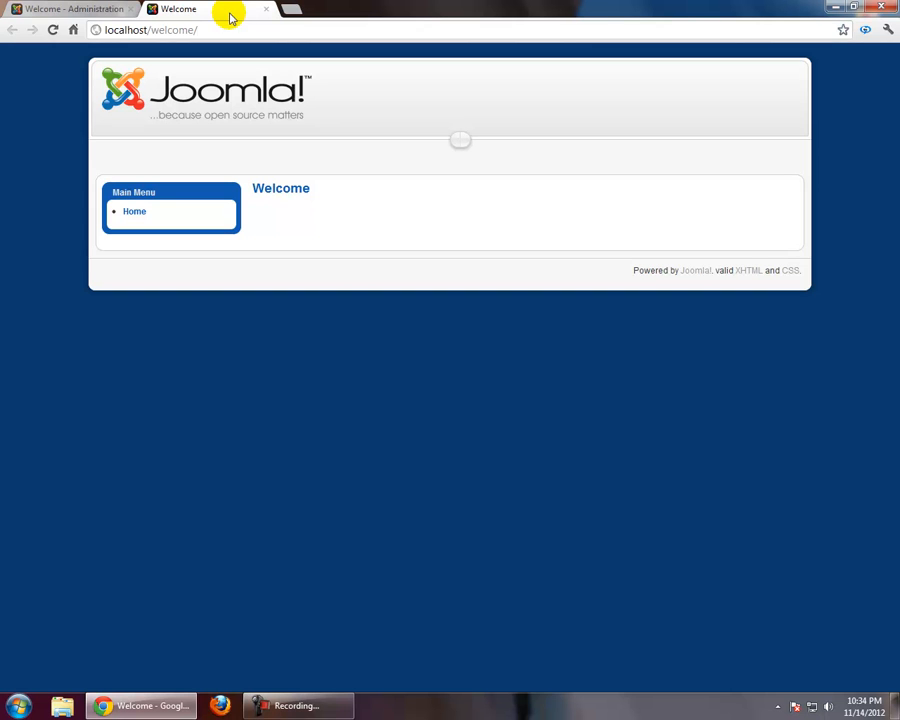
pyautogui.press('F5')
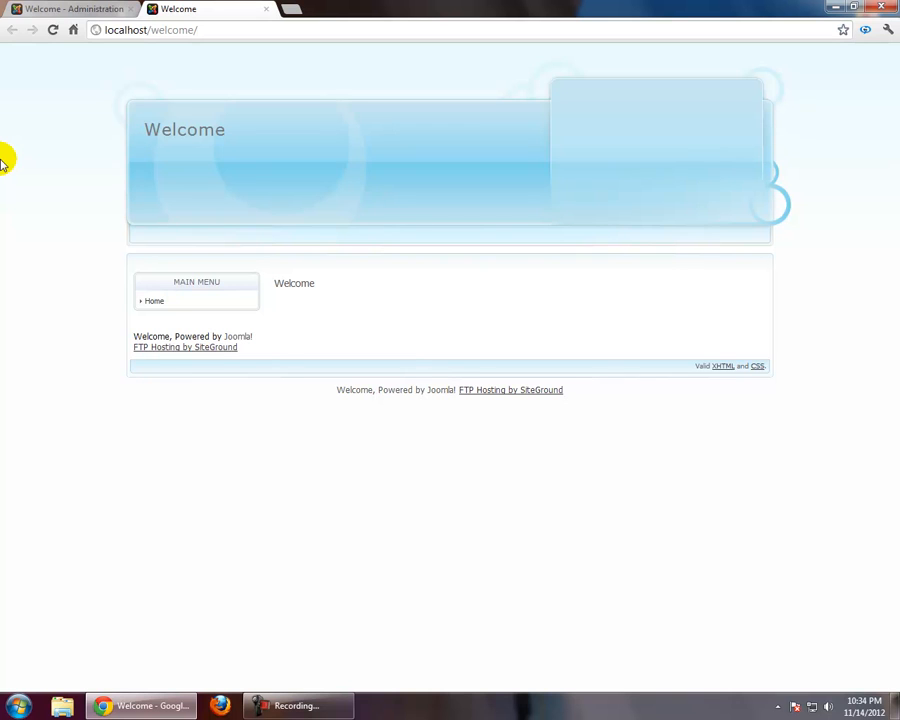
# Make JA_Purity the default site template and reload the site preview
pyautogui.click(88, 10)
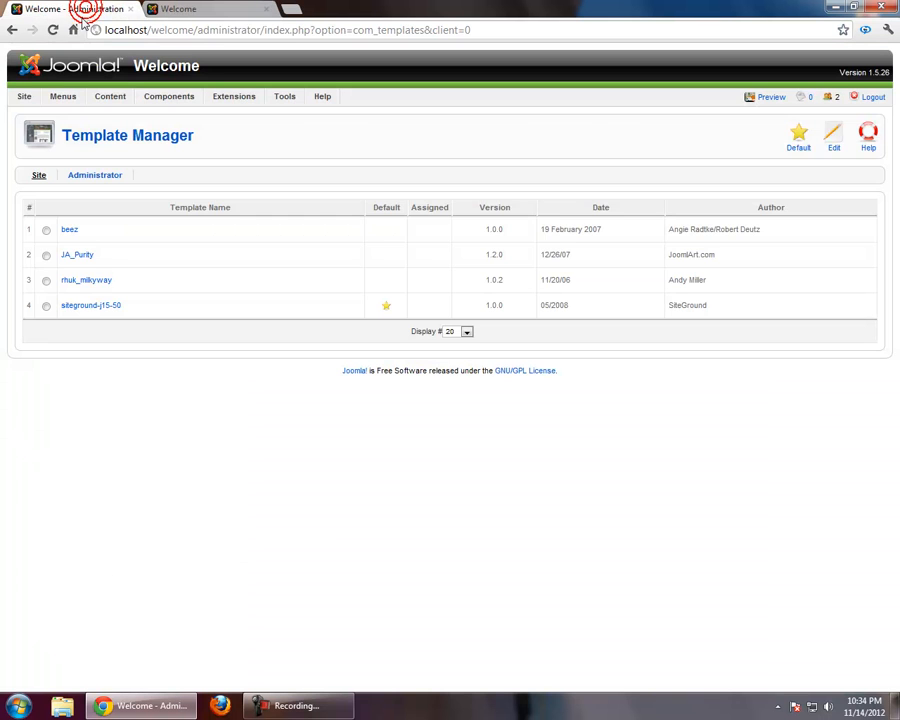
pyautogui.moveTo(138, 284); pyautogui.dragTo(54, 235)
pyautogui.click(133, 447)
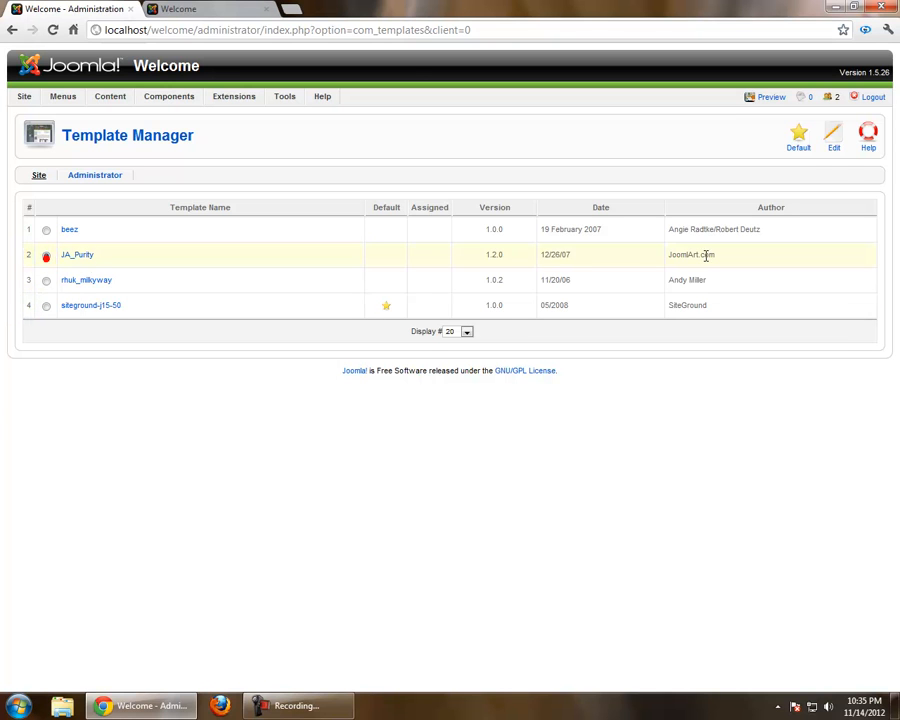
pyautogui.click(796, 142)
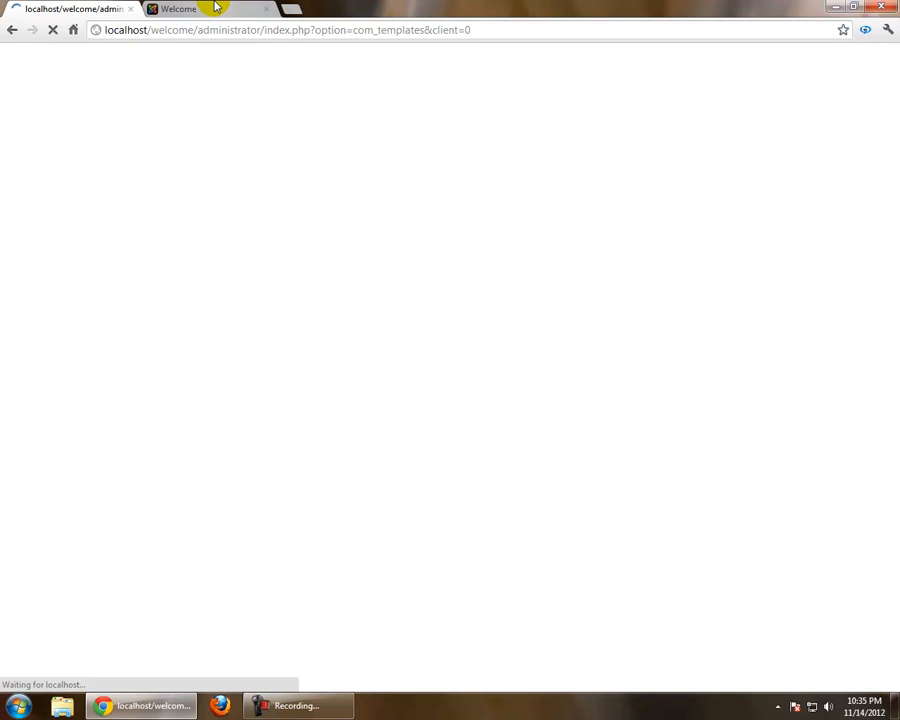
pyautogui.click(215, 7)
pyautogui.press('F5')
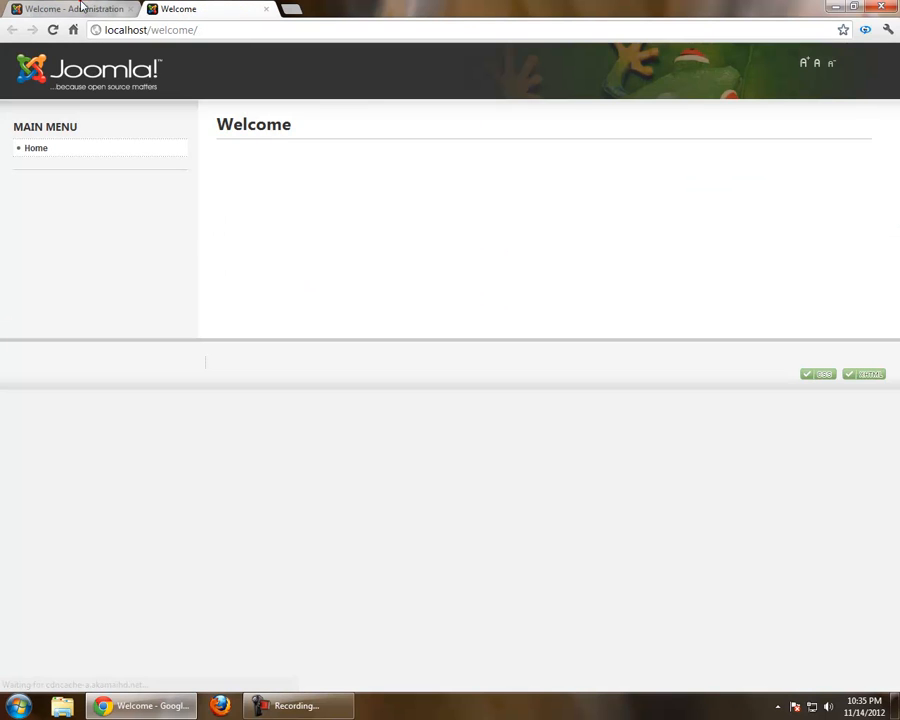
# Make beez the default site template and reload the site preview
pyautogui.click(83, 7)
pyautogui.click(46, 230)
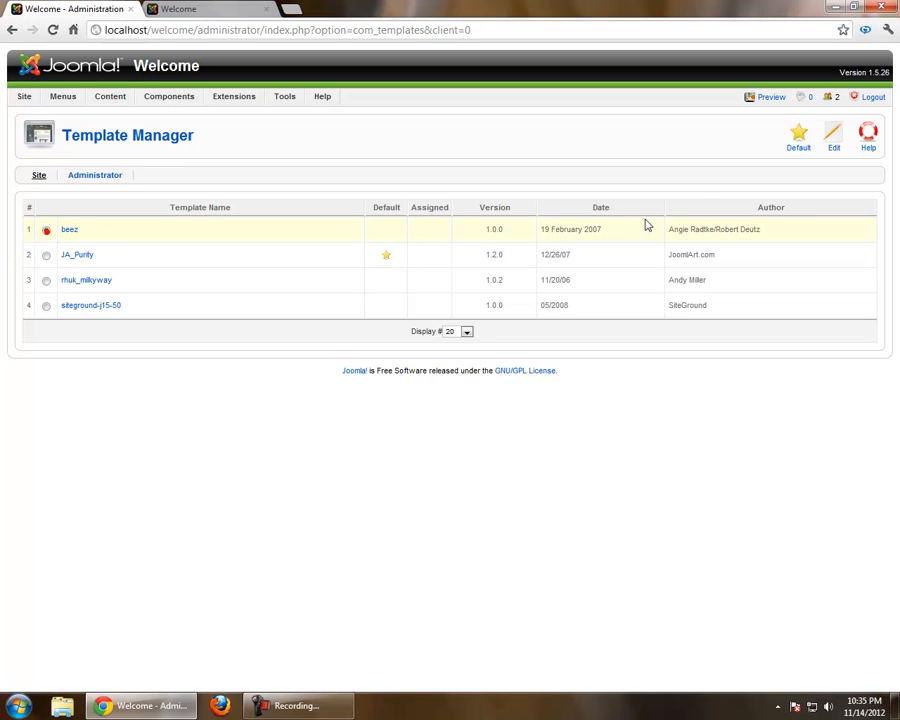
pyautogui.click(808, 142)
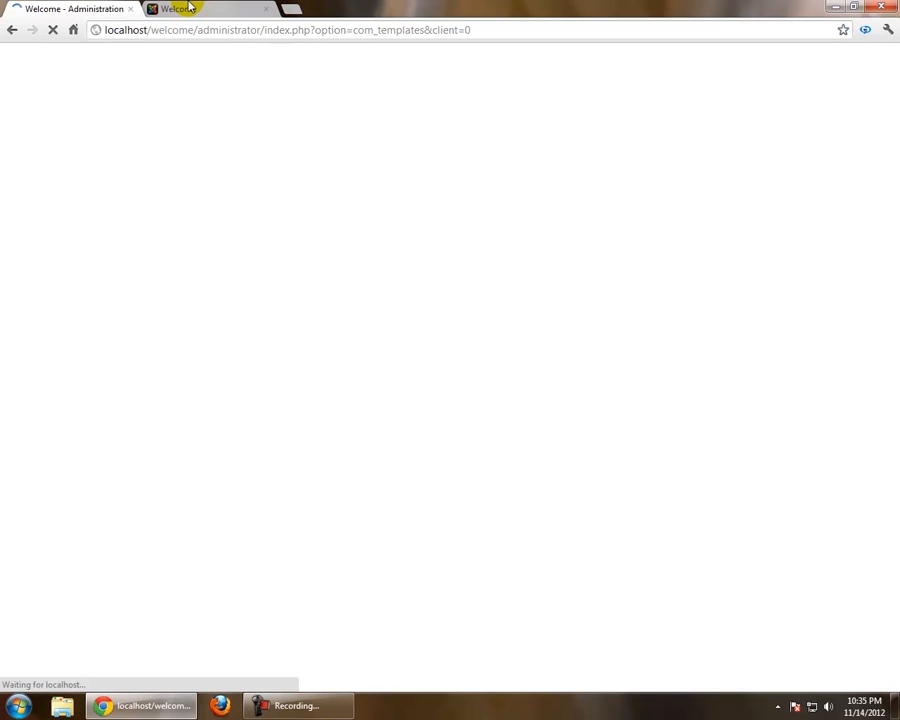
pyautogui.click(189, 8)
pyautogui.press('F5')
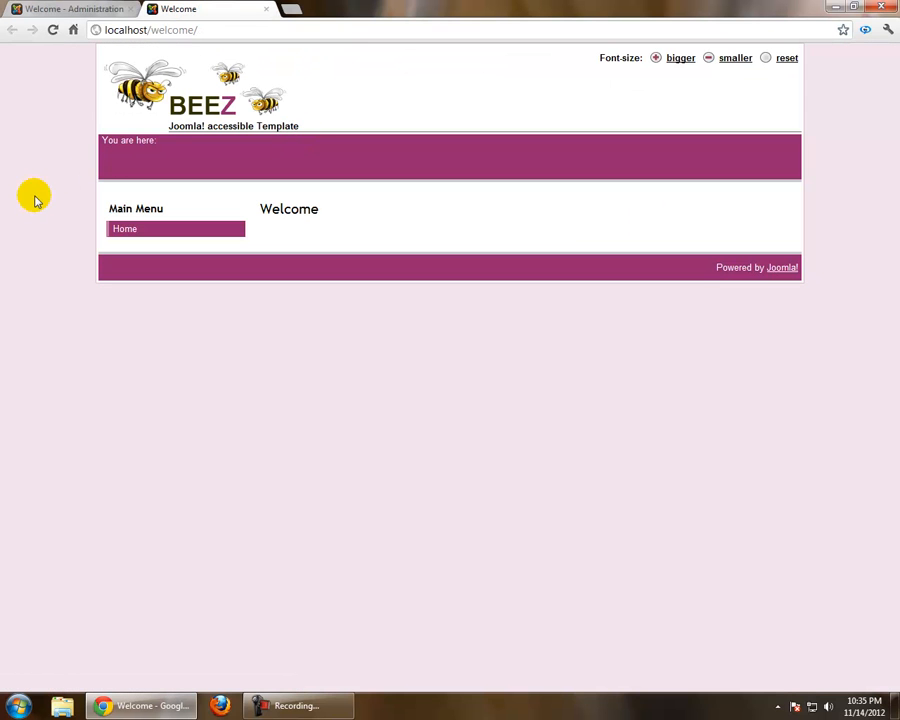
# Upload and install the template package BlueCrystals.zip from the Joomla Templates 1.5 folder through the Extension Manager
pyautogui.click(42, 6)
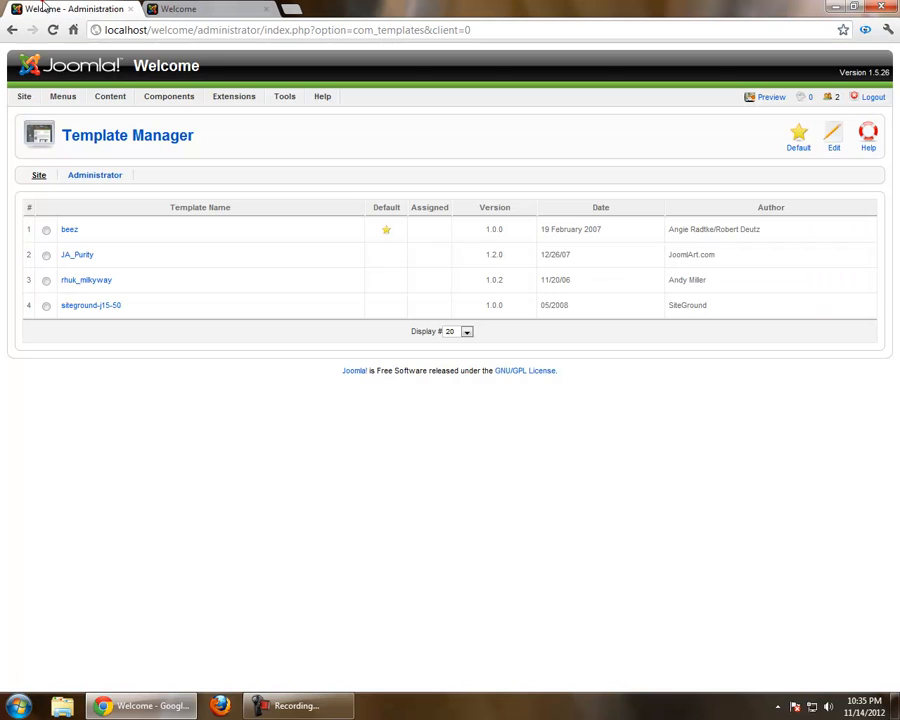
pyautogui.click(46, 305)
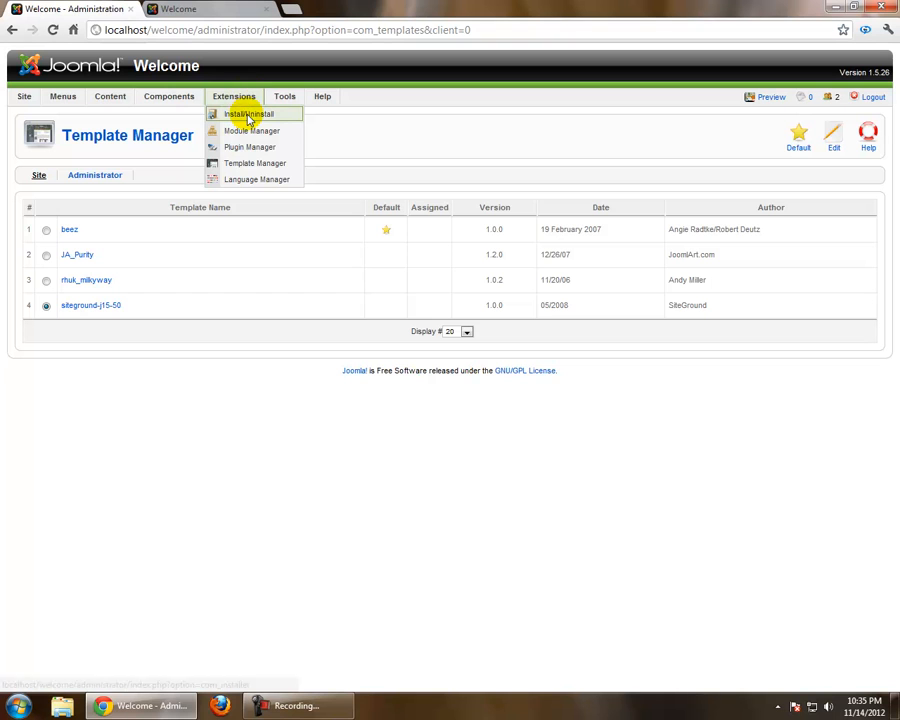
pyautogui.click(249, 116)
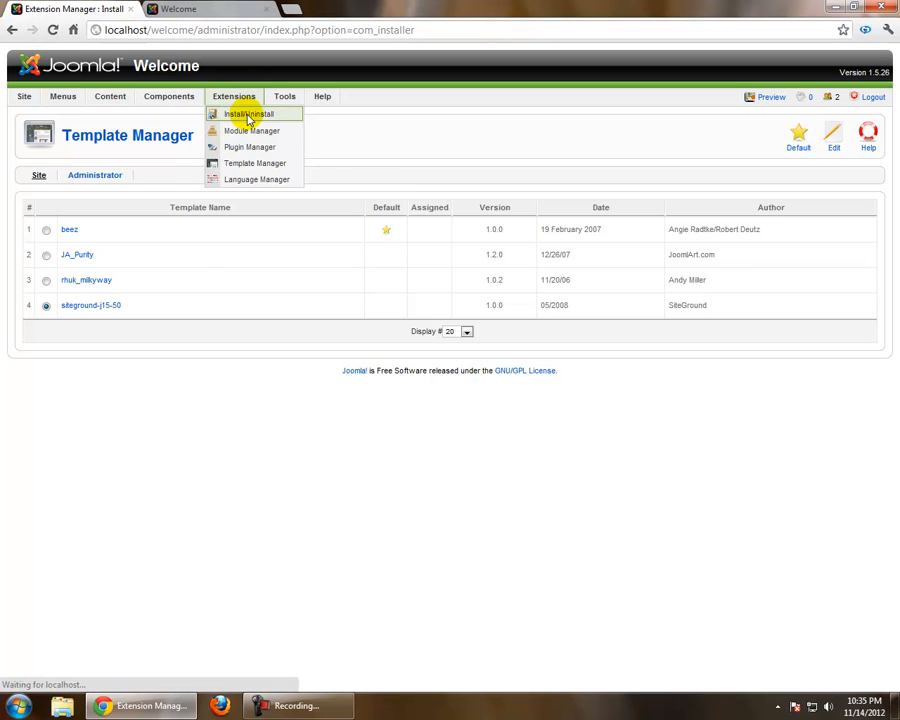
pyautogui.click(140, 239)
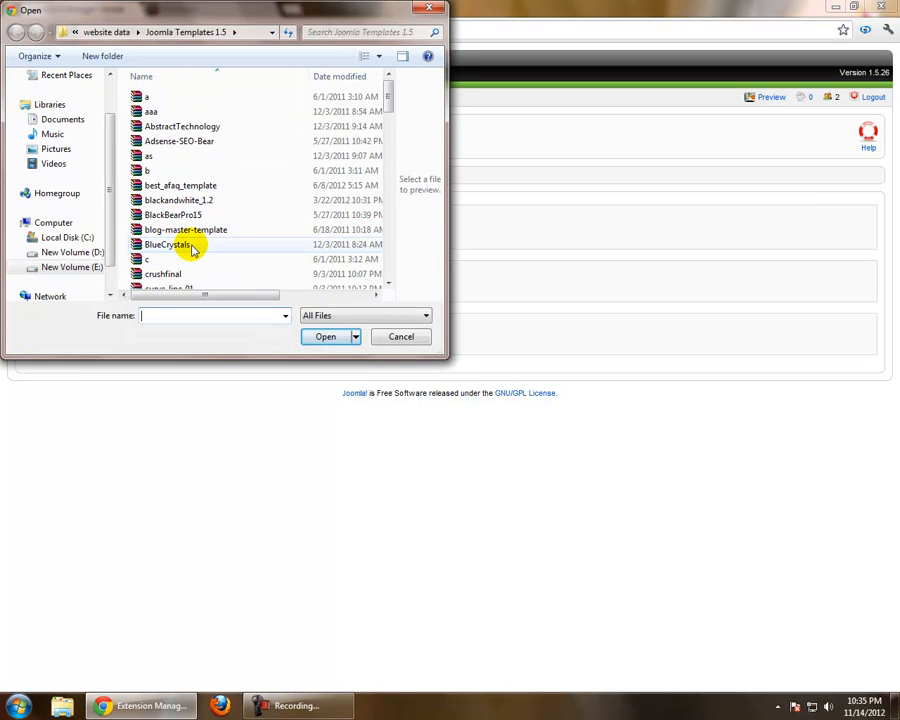
pyautogui.doubleClick(193, 250)
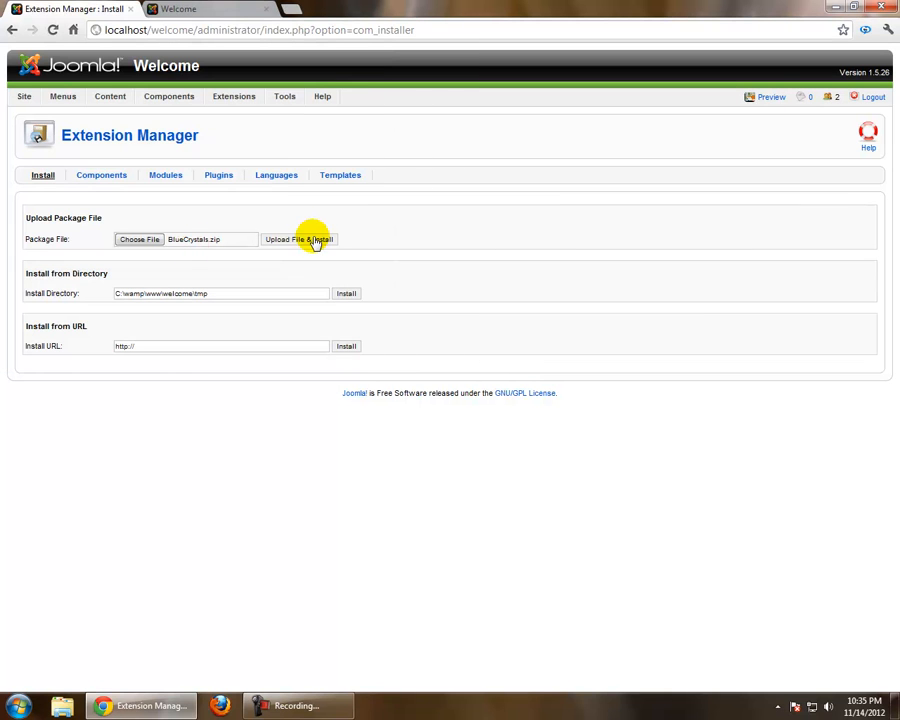
pyautogui.click(315, 241)
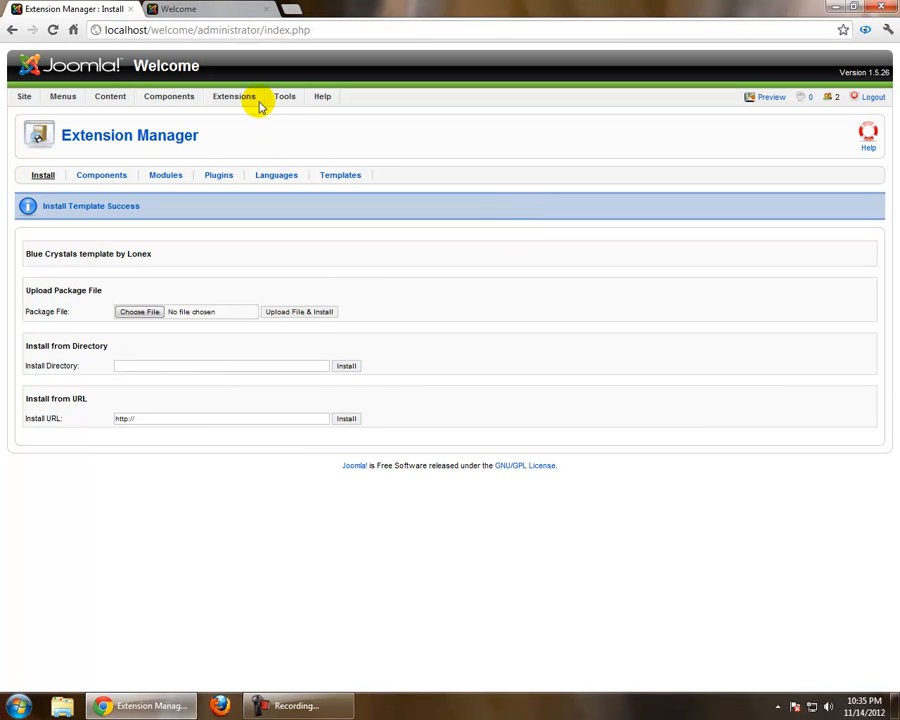
# Check the Blue Crystals thumbnail in the Template Manager and make Blue Crystals the default site template
pyautogui.moveTo(252, 98)
pyautogui.click(281, 165)
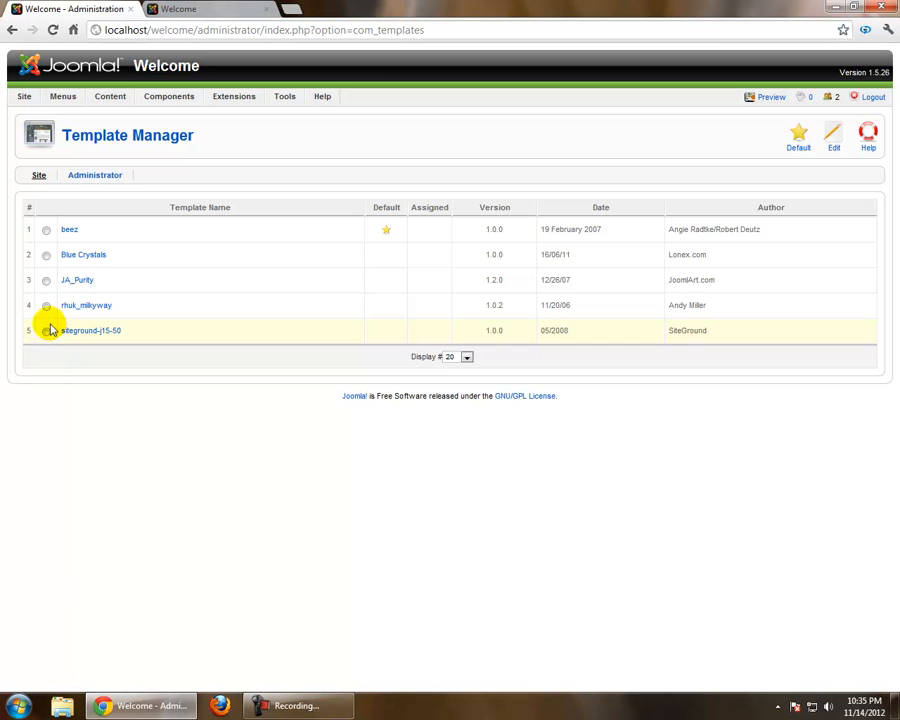
pyautogui.moveTo(76, 336)
pyautogui.moveTo(81, 260)
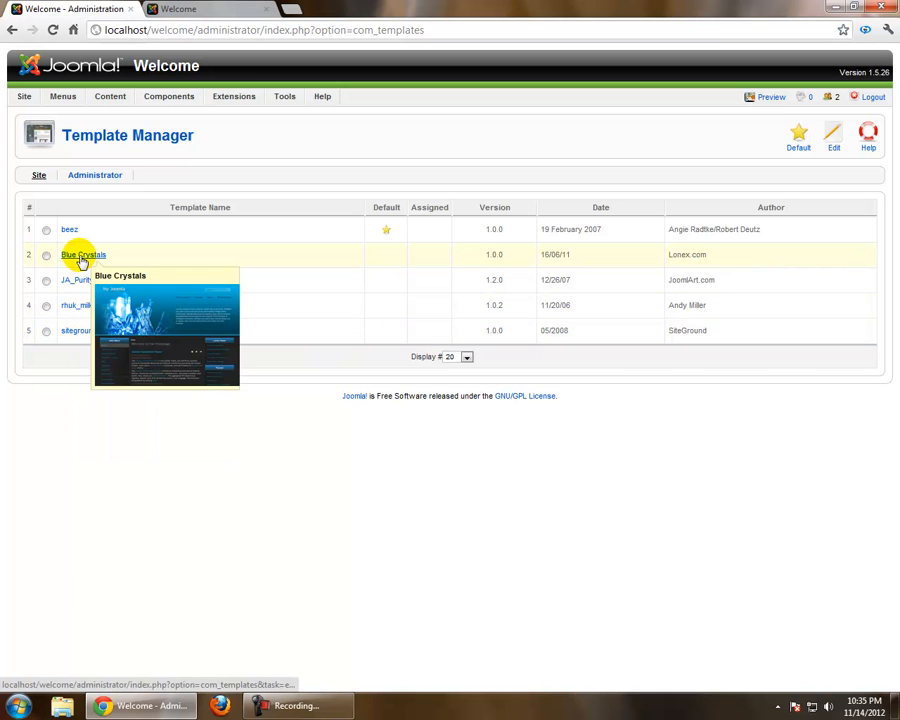
pyautogui.click(46, 256)
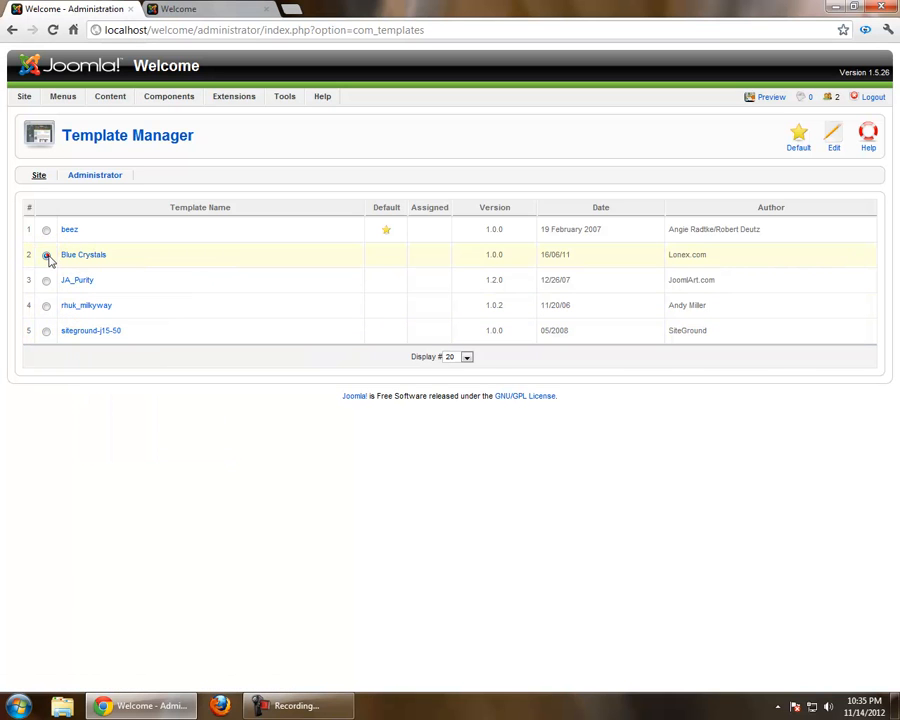
pyautogui.click(797, 137)
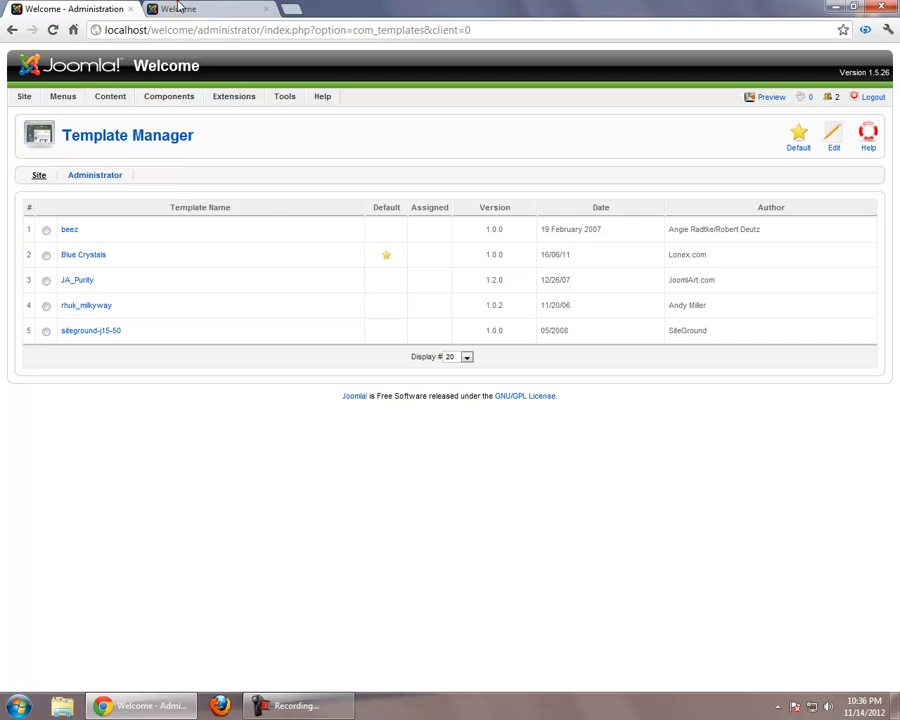
# Reload the site preview and examine the notice and call stack table above the page header
pyautogui.click(178, 8)
pyautogui.press('F5')
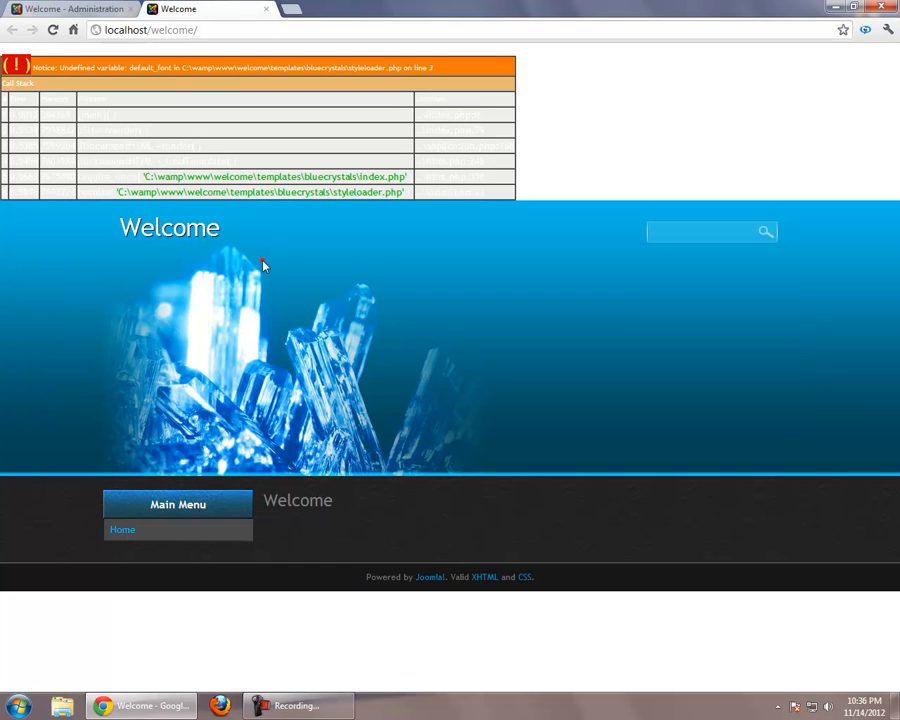
pyautogui.moveTo(578, 182); pyautogui.dragTo(6, 60)
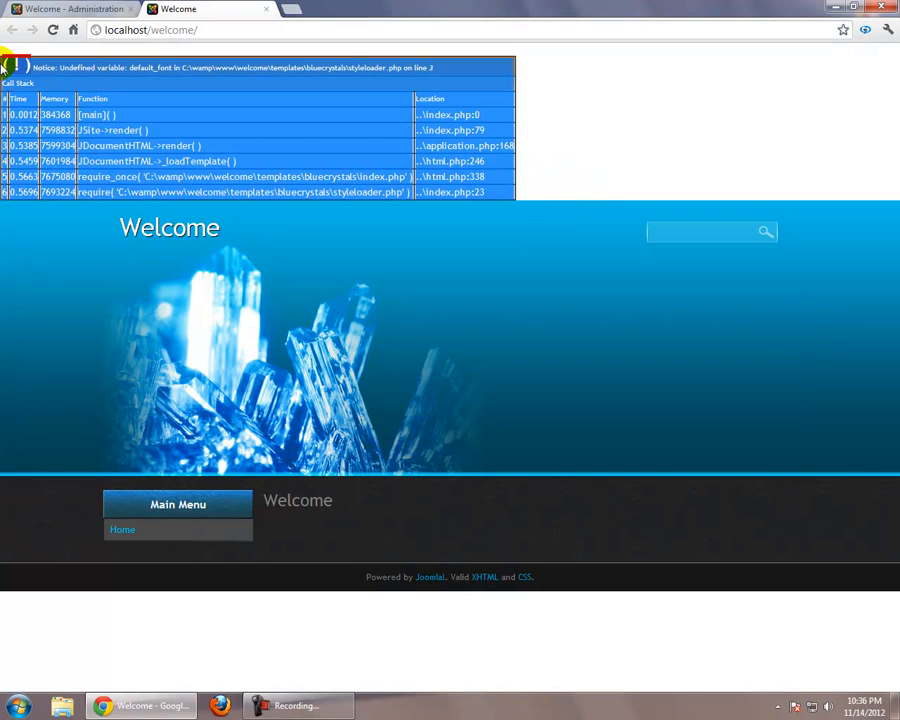
pyautogui.click(663, 92)
# Open the list of installed templates in the Extension Manager and try to select Blue Crystals for uninstalling
pyautogui.click(70, 8)
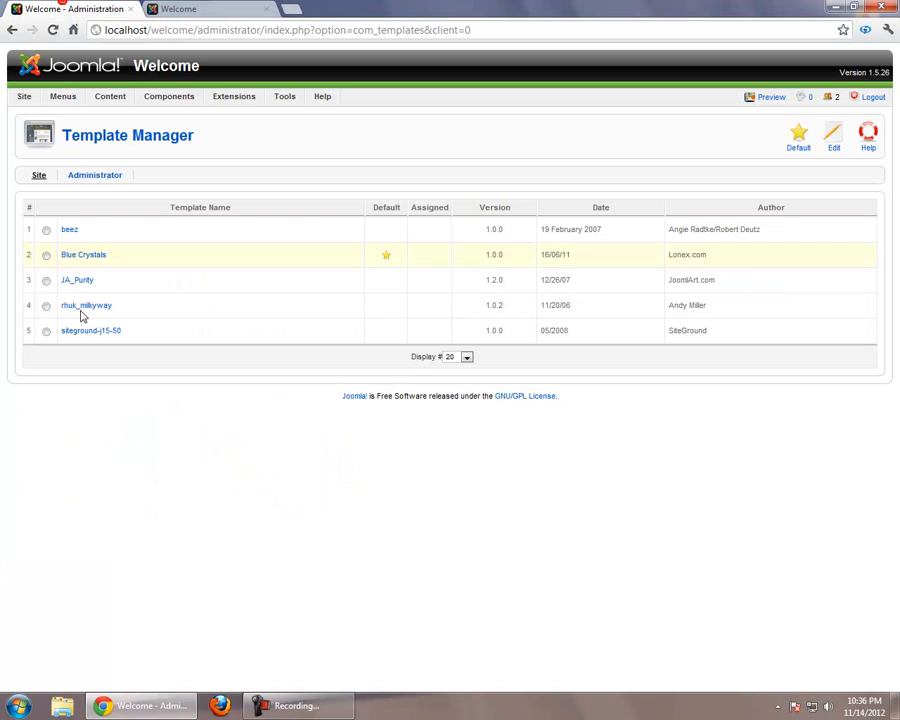
pyautogui.moveTo(80, 260)
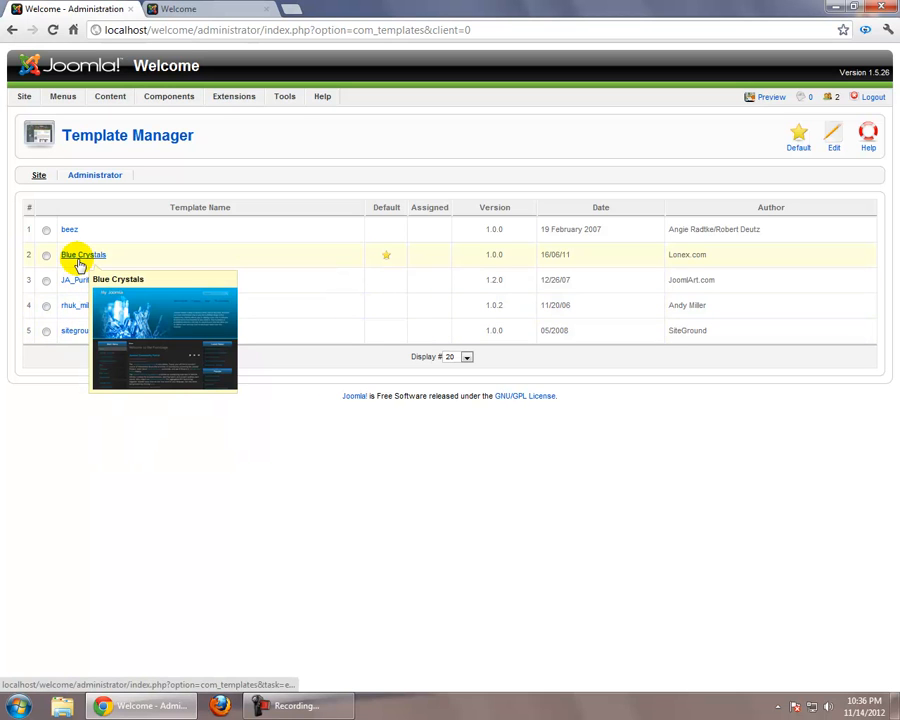
pyautogui.moveTo(227, 94)
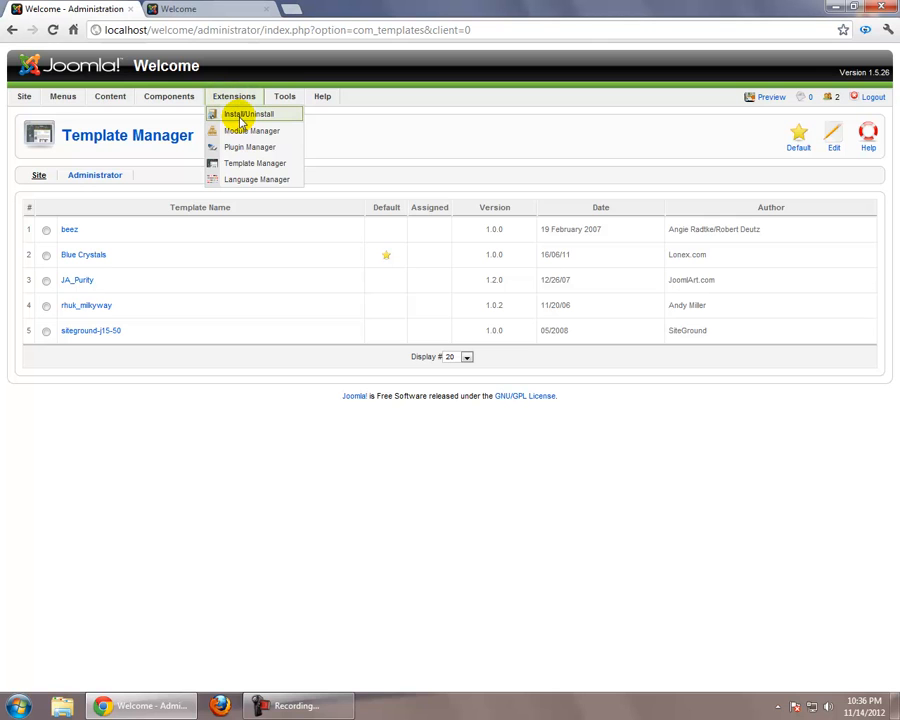
pyautogui.click(240, 118)
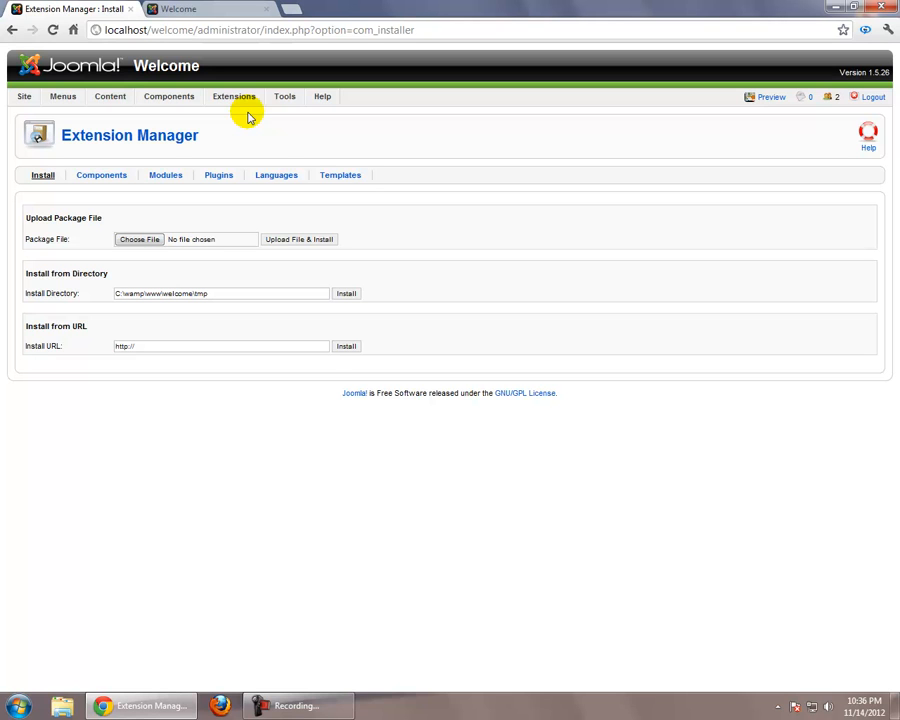
pyautogui.click(355, 184)
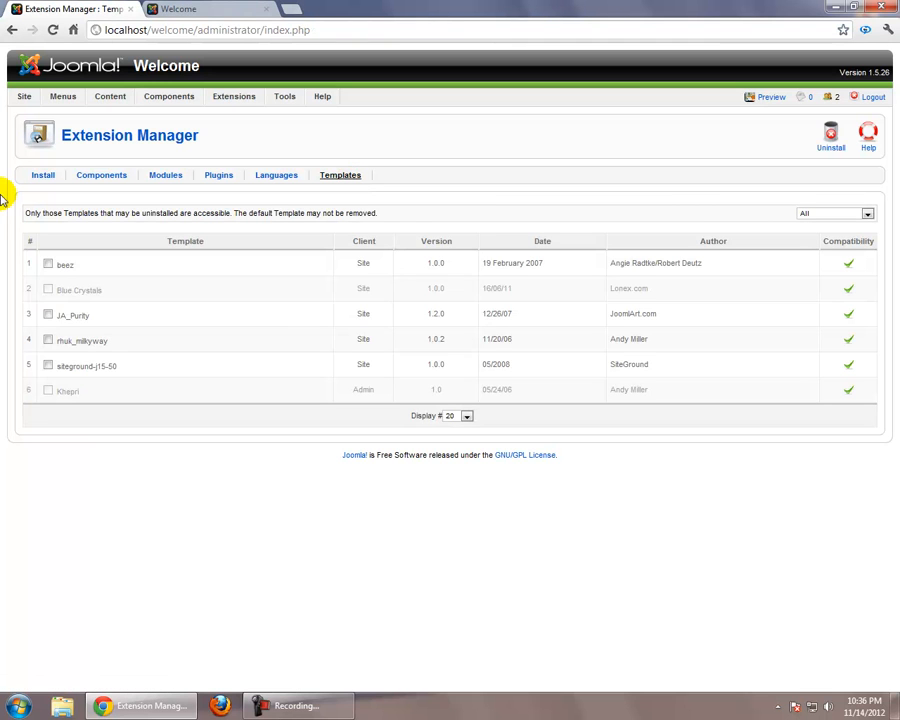
pyautogui.click(48, 291)
pyautogui.click(48, 291)
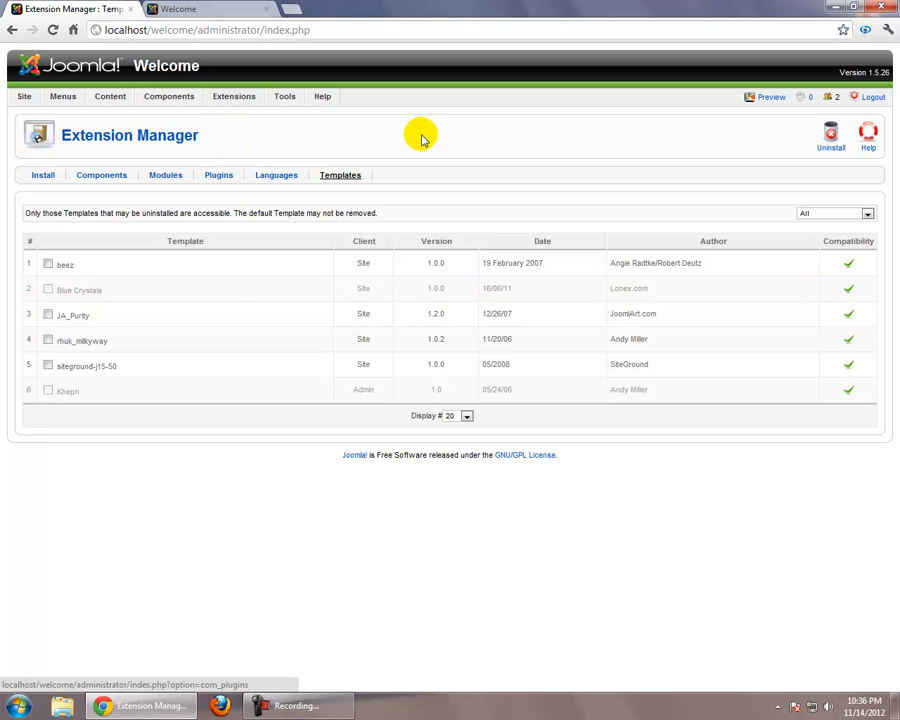
# Make siteground-j15-50 the default site template in the Template Manager
pyautogui.click(197, 7)
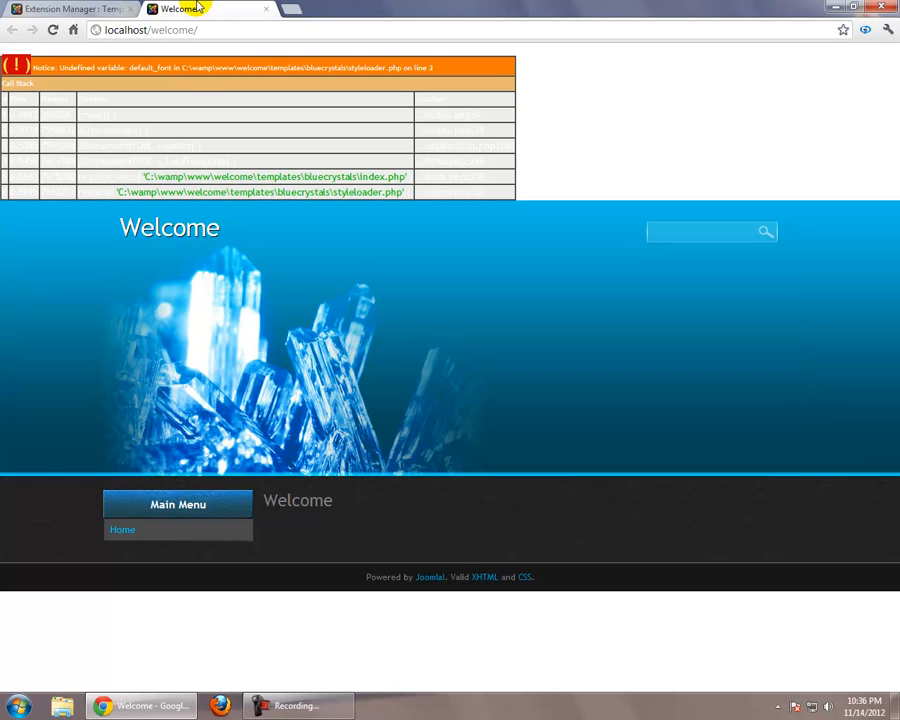
pyautogui.click(94, 8)
pyautogui.moveTo(253, 98)
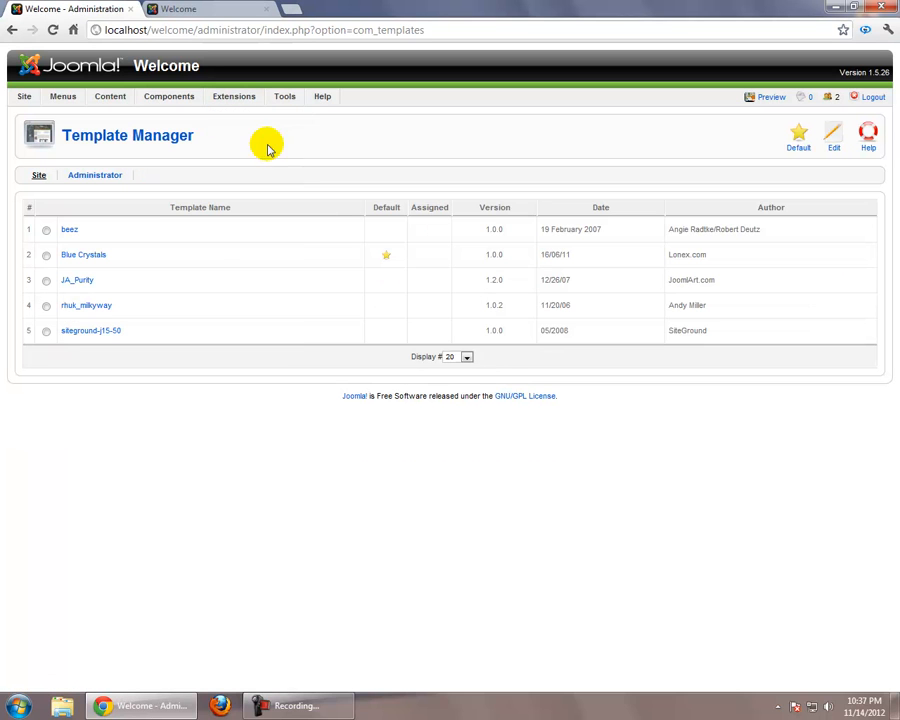
pyautogui.click(47, 332)
pyautogui.click(798, 145)
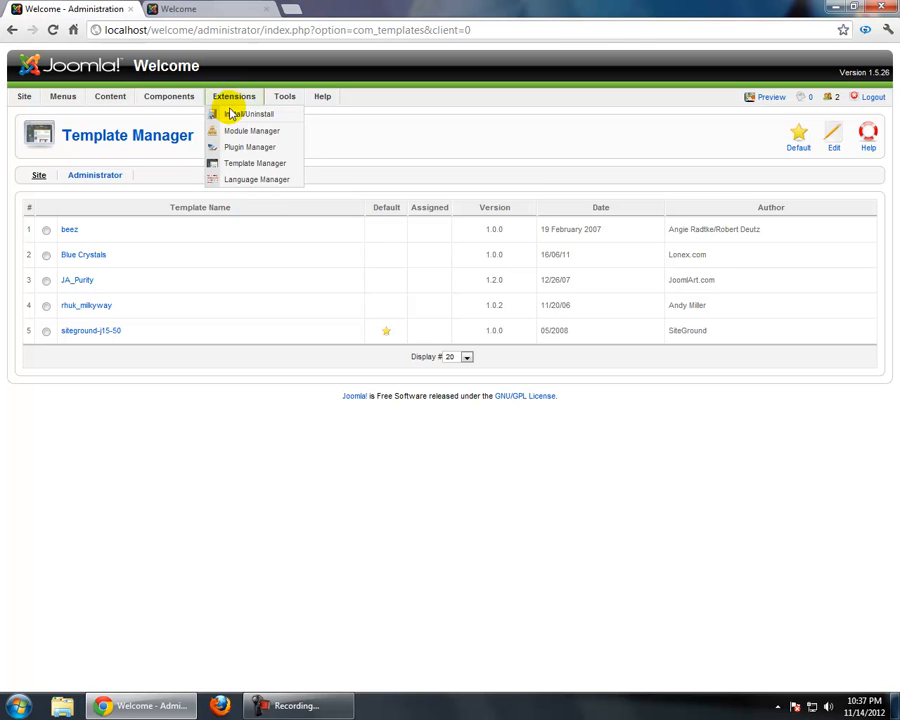
# Uninstall the Blue Crystals template through the Extension Manager's list of installed templates
pyautogui.click(233, 116)
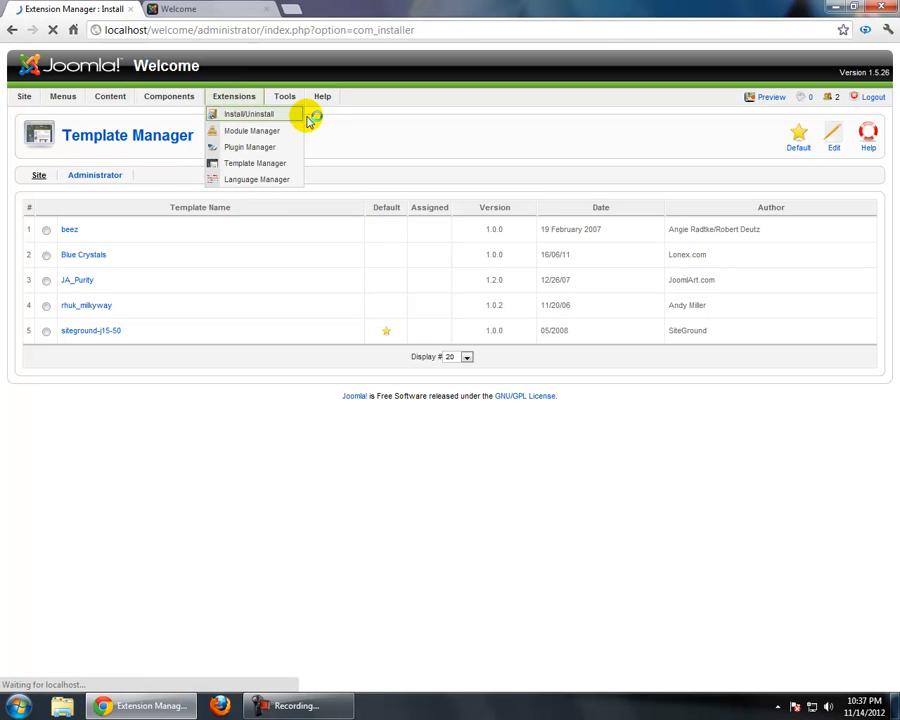
pyautogui.click(355, 180)
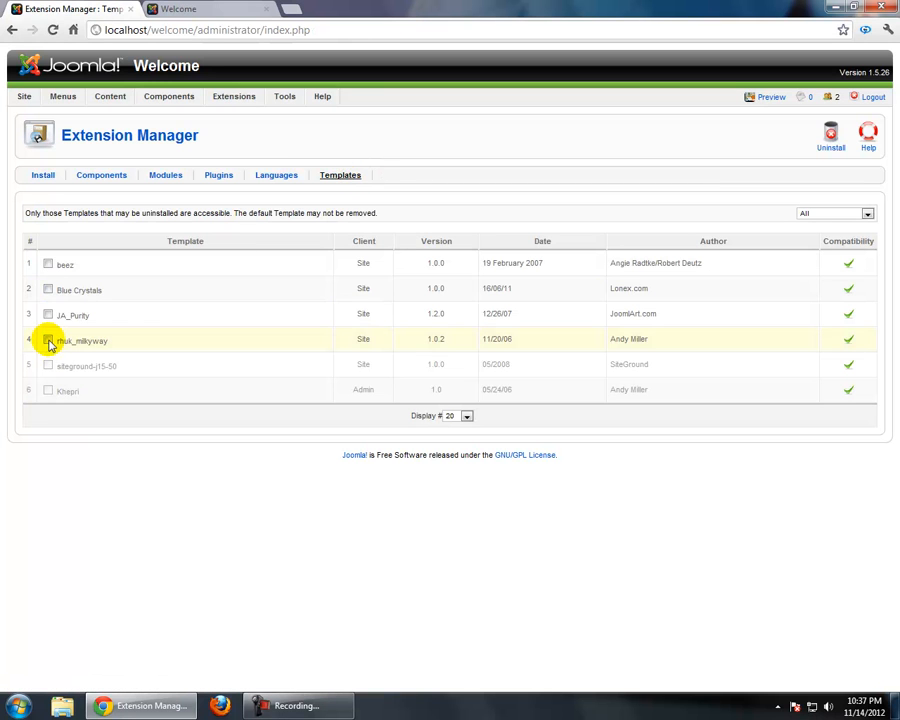
pyautogui.click(49, 291)
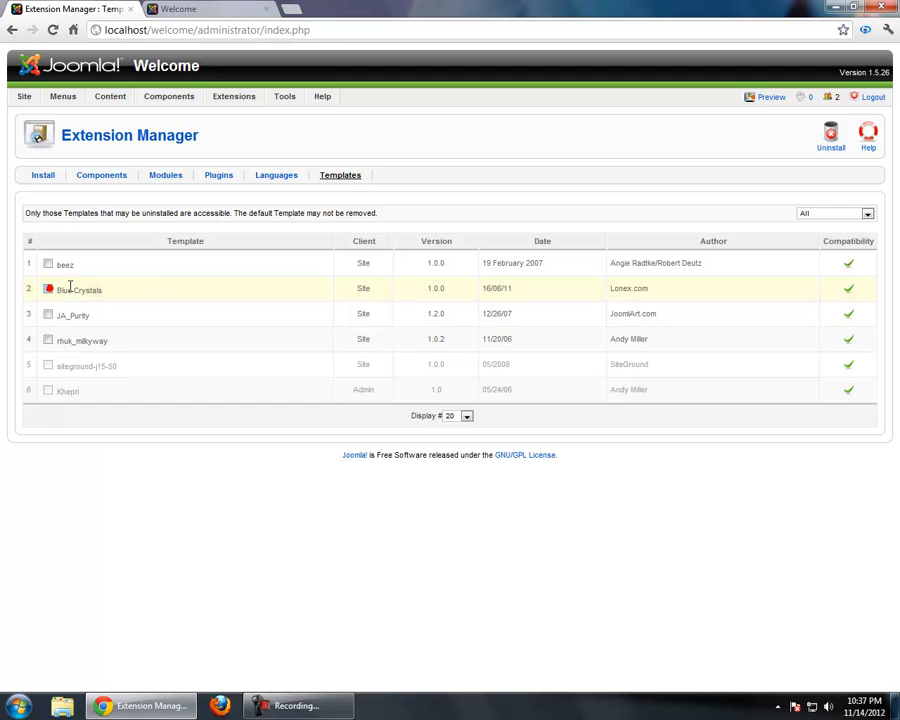
pyautogui.click(830, 139)
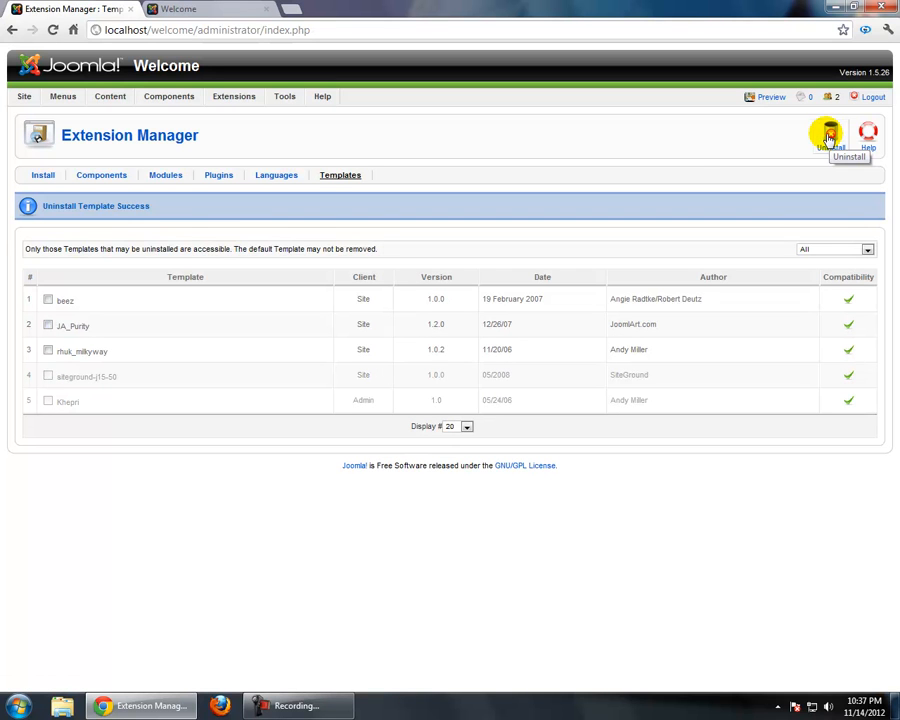
pyautogui.moveTo(165, 204); pyautogui.dragTo(40, 205)
pyautogui.click(452, 147)
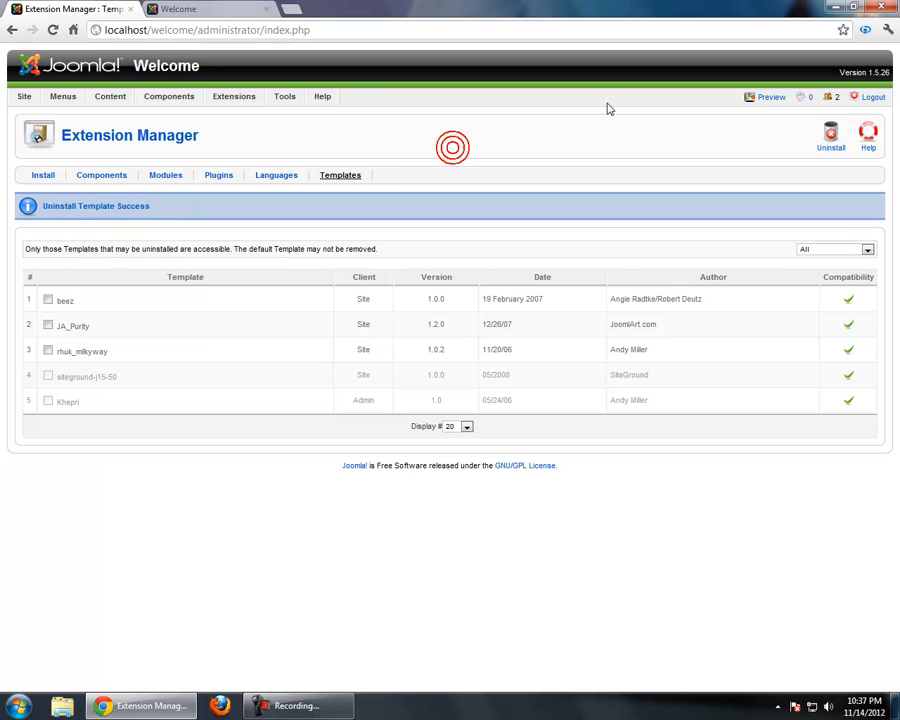
# Preview the site's front end, dismiss the Windows color scheme prompt, and return to the administration page
pyautogui.click(772, 98)
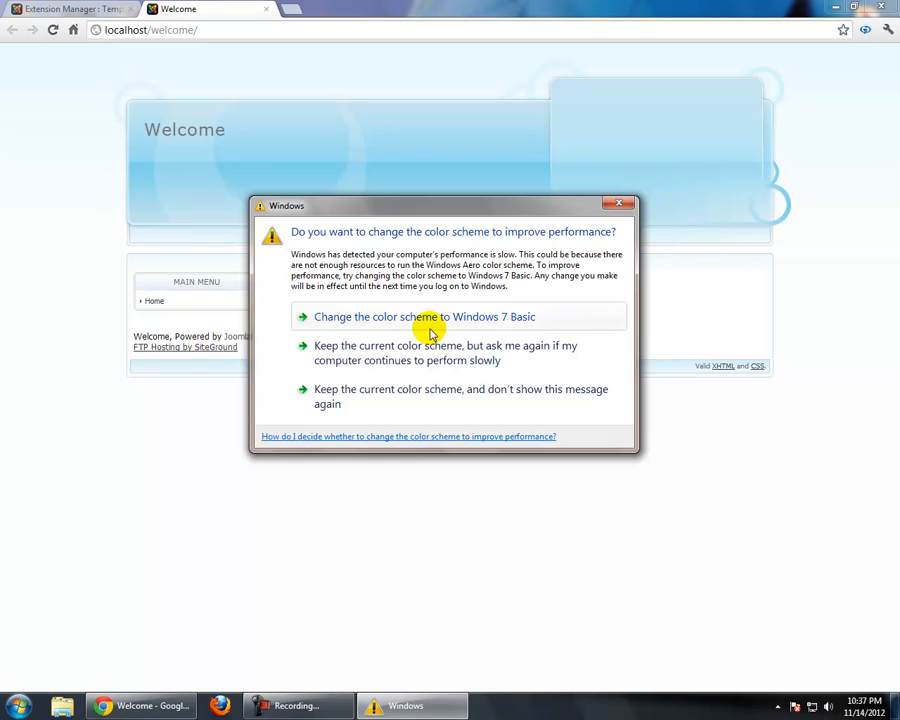
pyautogui.click(432, 333)
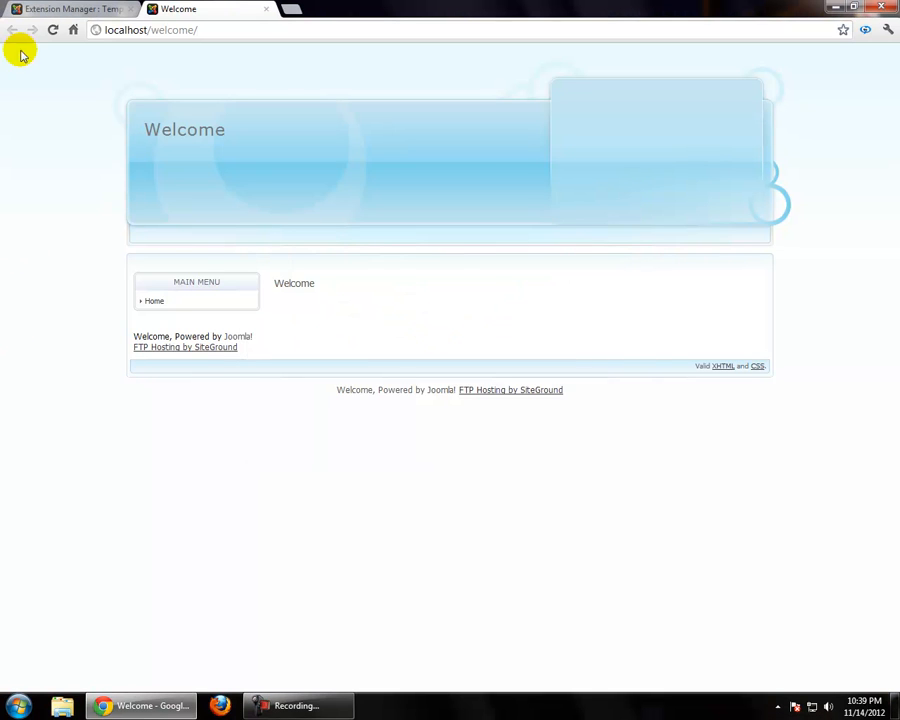
pyautogui.click(18, 9)
# Go to the administration Control Panel and start a new article
pyautogui.moveTo(20, 97)
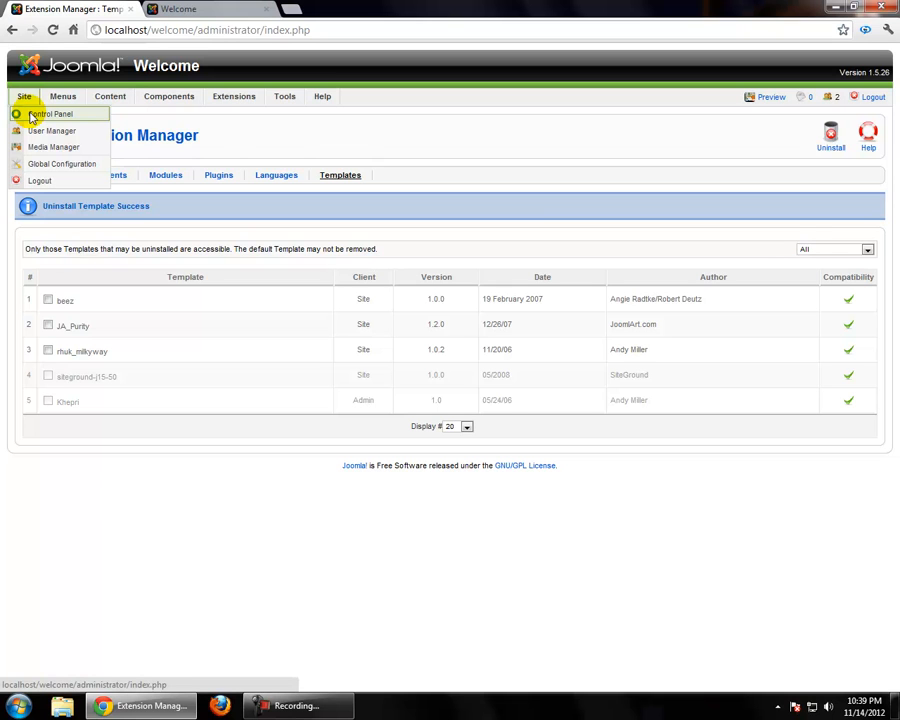
pyautogui.click(33, 117)
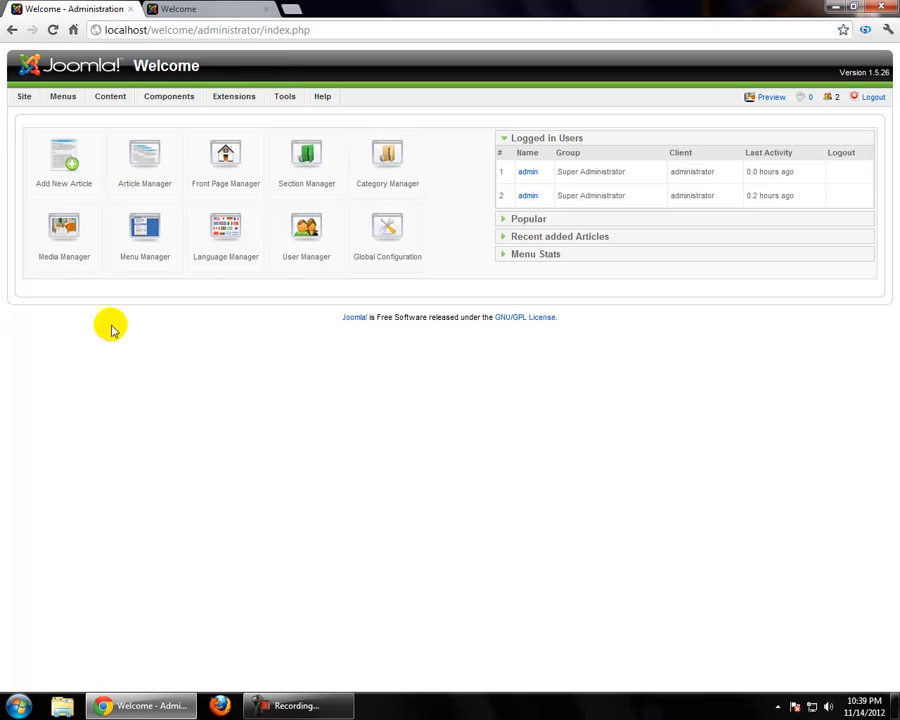
pyautogui.rightClick(135, 353)
pyautogui.click(58, 376)
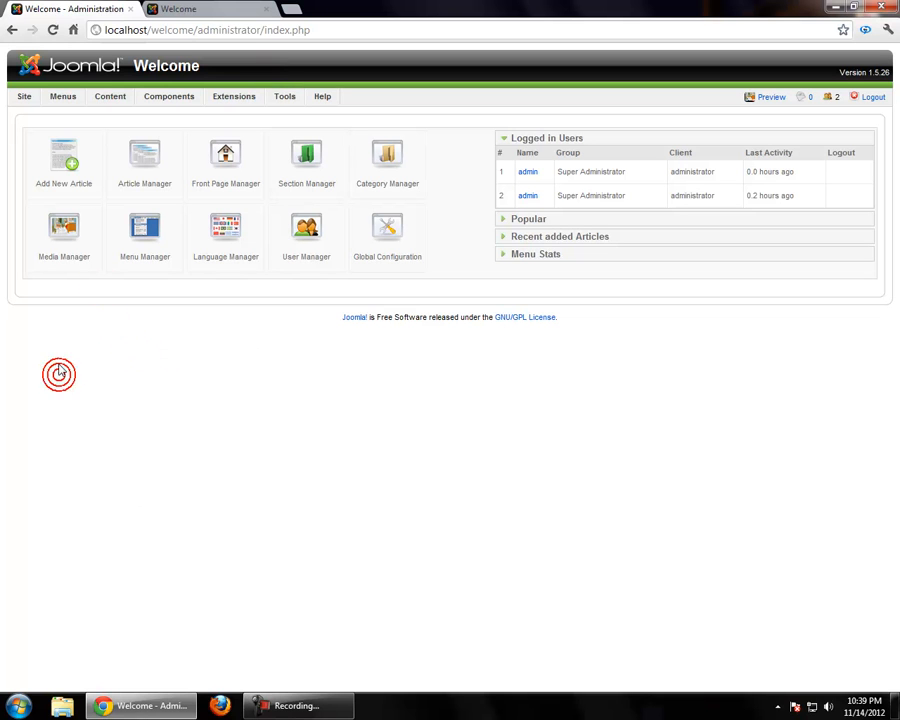
pyautogui.click(62, 183)
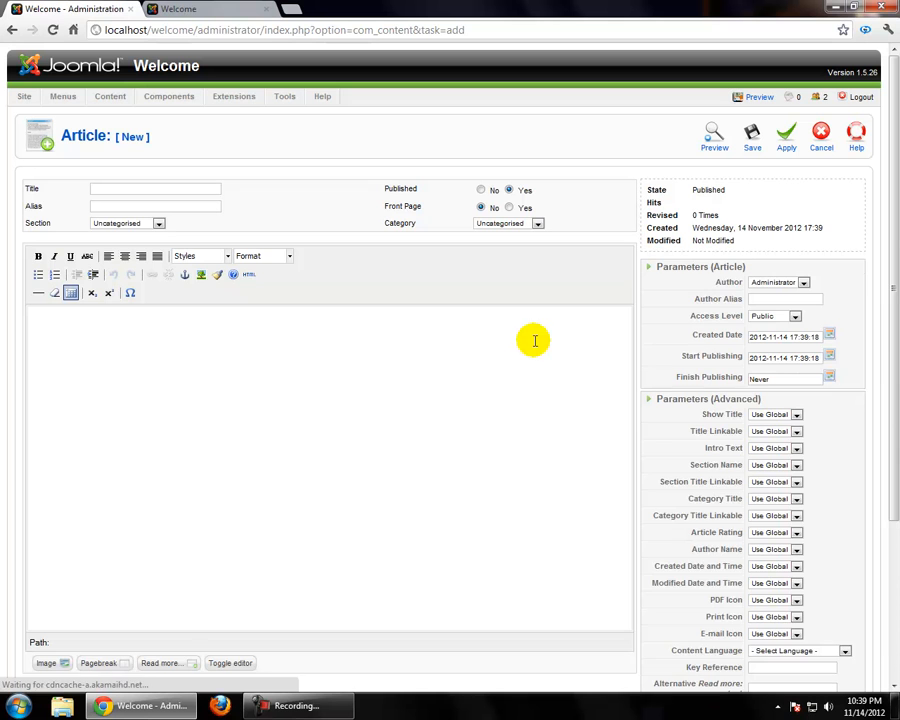
pyautogui.click(168, 187)
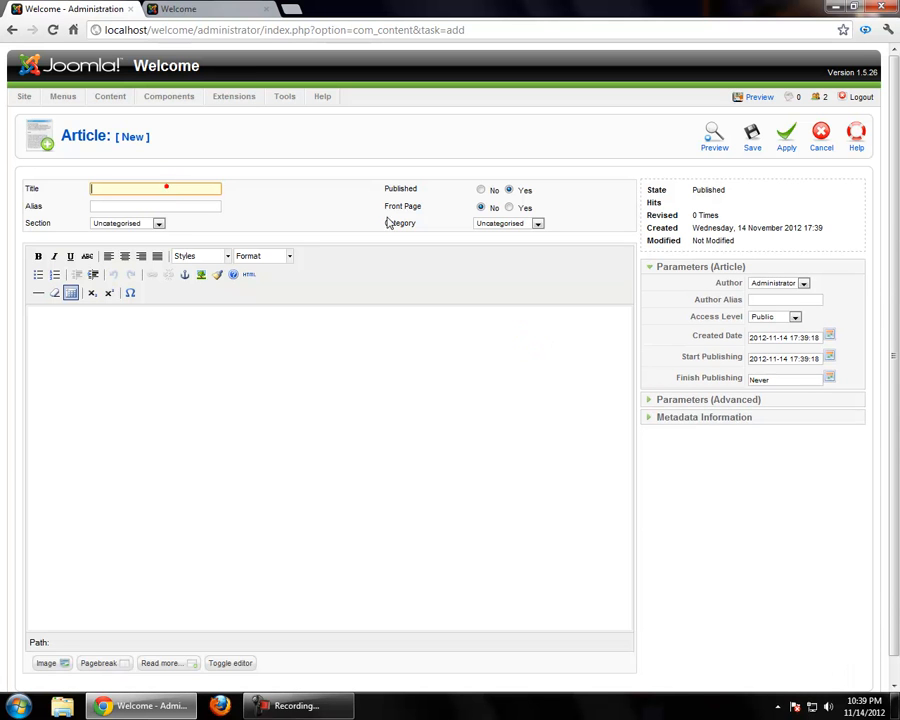
# Open the Site Data document in Word and copy "content management system (CMS)" from it into the new article's title
pyautogui.click(834, 8)
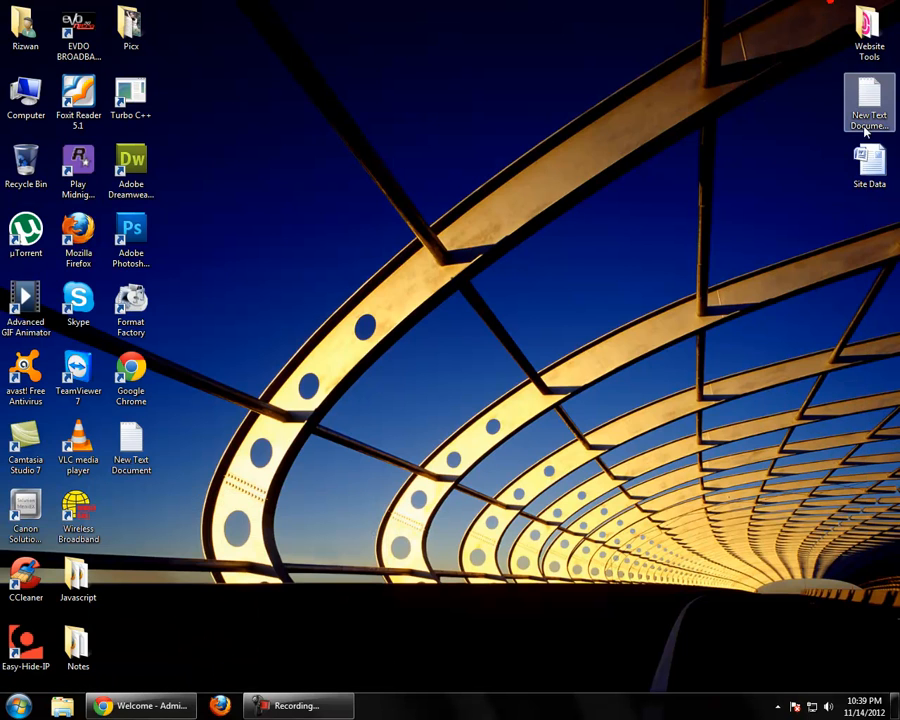
pyautogui.doubleClick(866, 163)
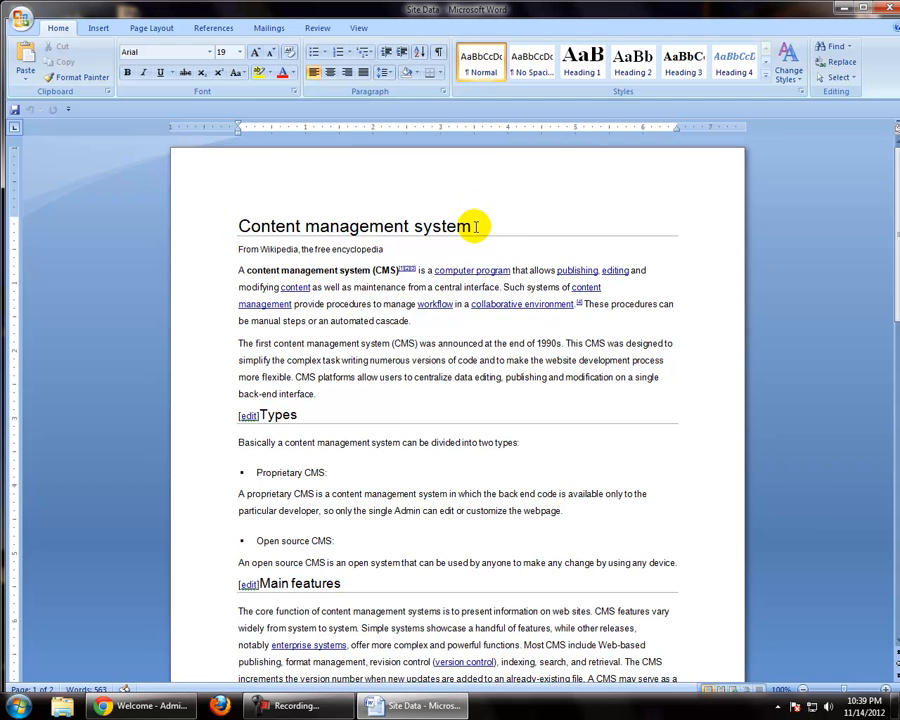
pyautogui.click(241, 270)
pyautogui.moveTo(245, 270); pyautogui.dragTo(398, 270)
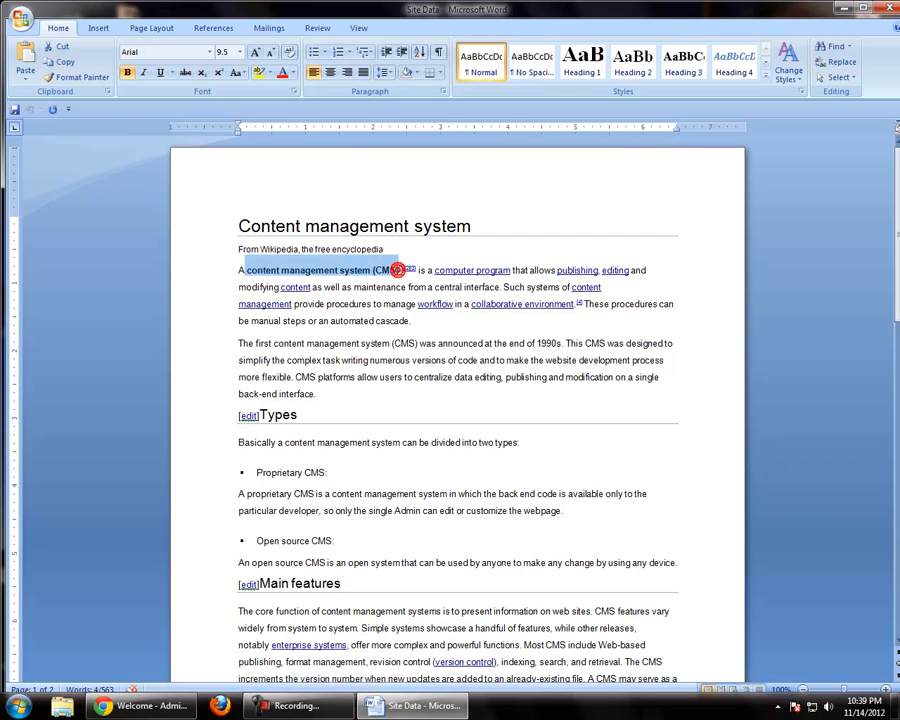
pyautogui.click(140, 706)
pyautogui.click(164, 188)
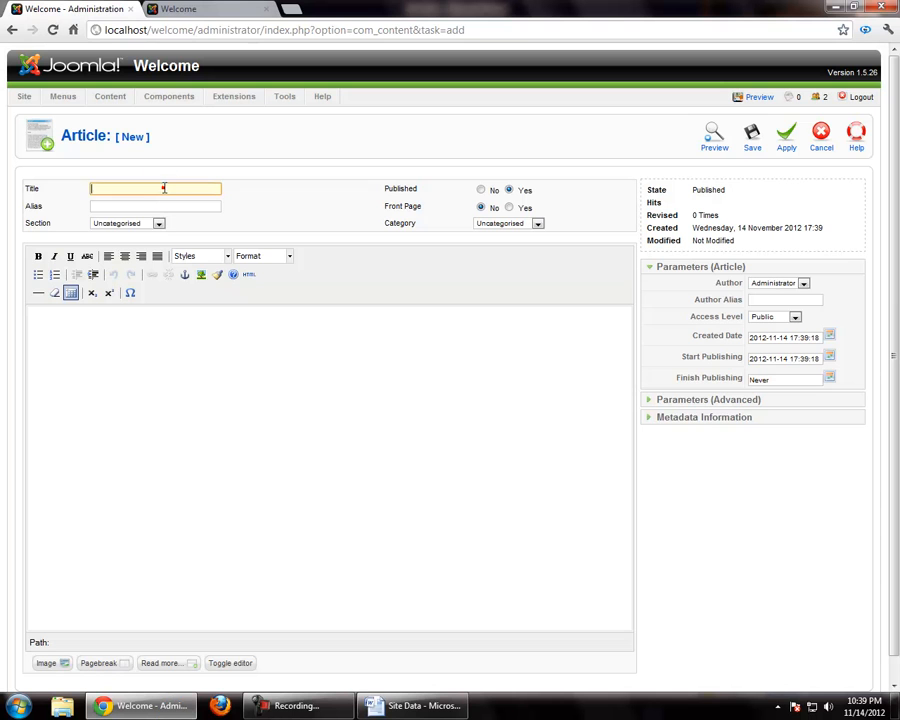
# Copy the Site Data text from the opening CMS paragraph through the Open source CMS description into the article body
pyautogui.click(412, 706)
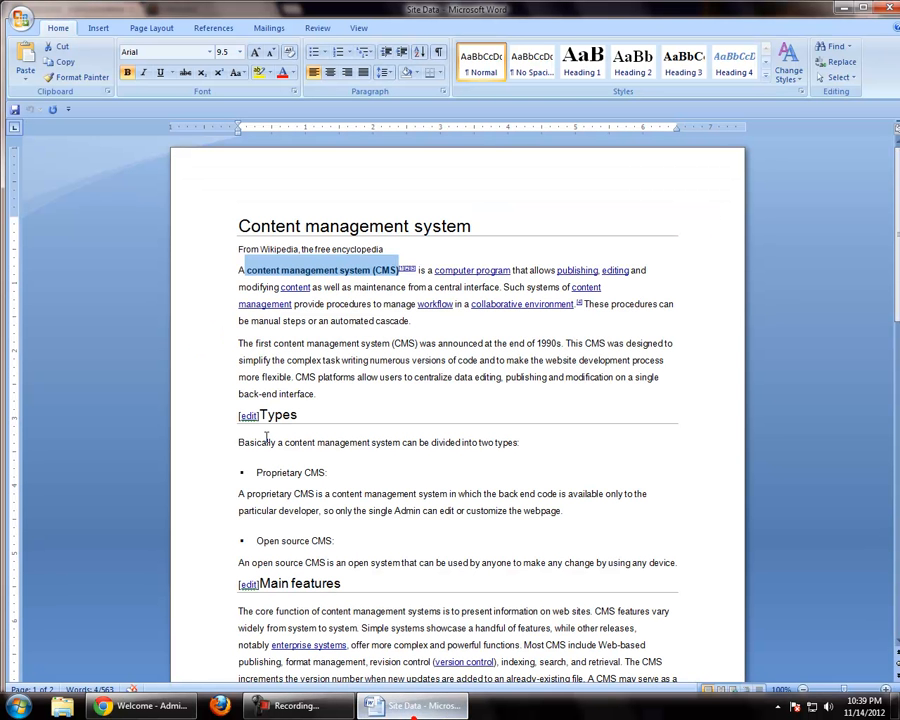
pyautogui.click(222, 272)
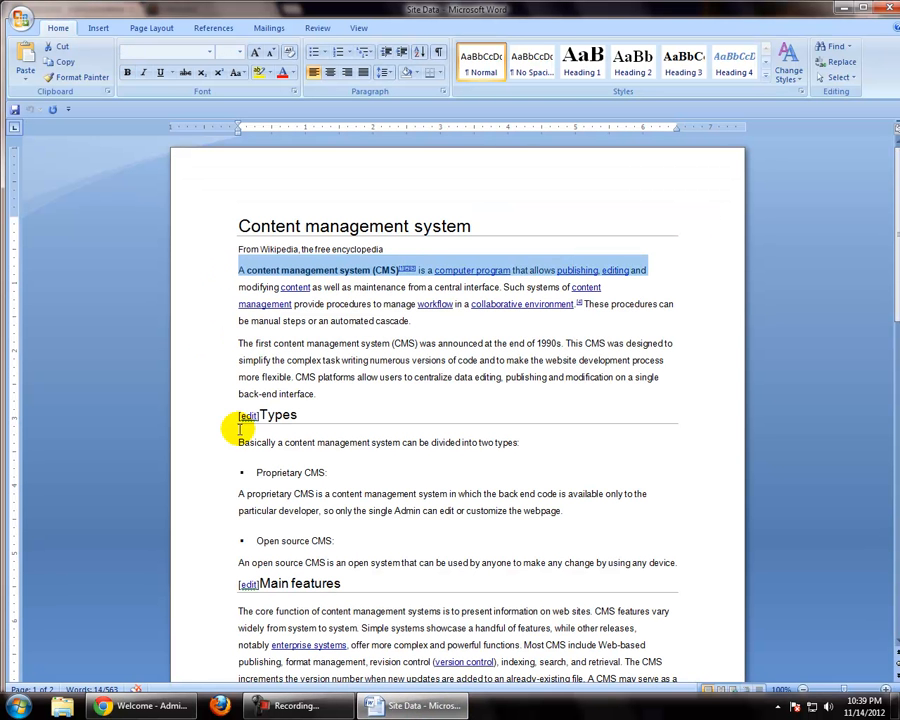
pyautogui.scroll(-3, 218, 457)
pyautogui.keyDown('shift'); pyautogui.click(225, 428); pyautogui.keyUp('shift')
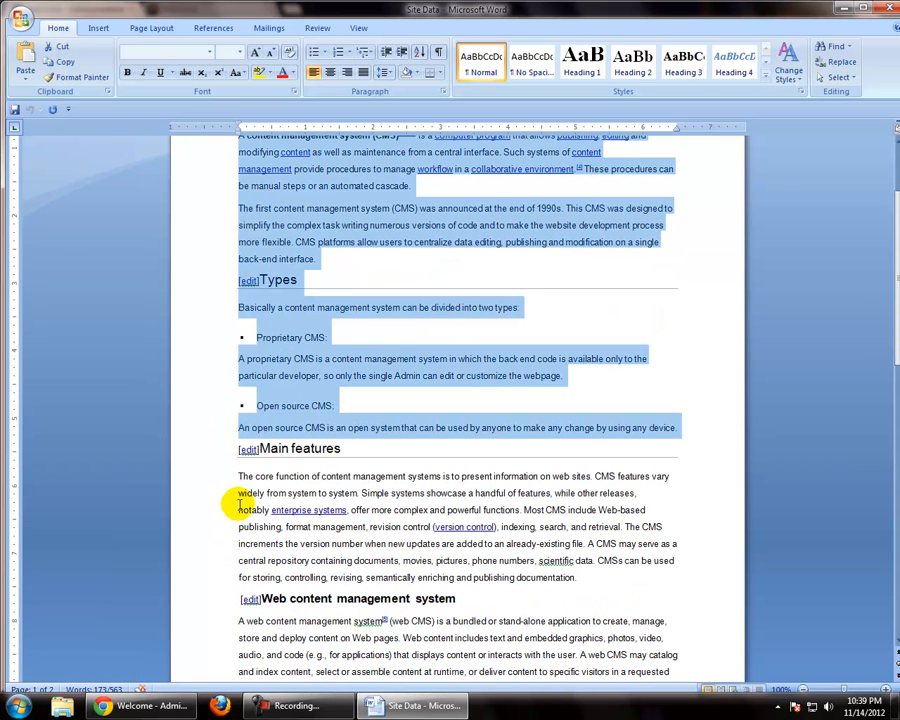
pyautogui.click(140, 706)
pyautogui.click(225, 412)
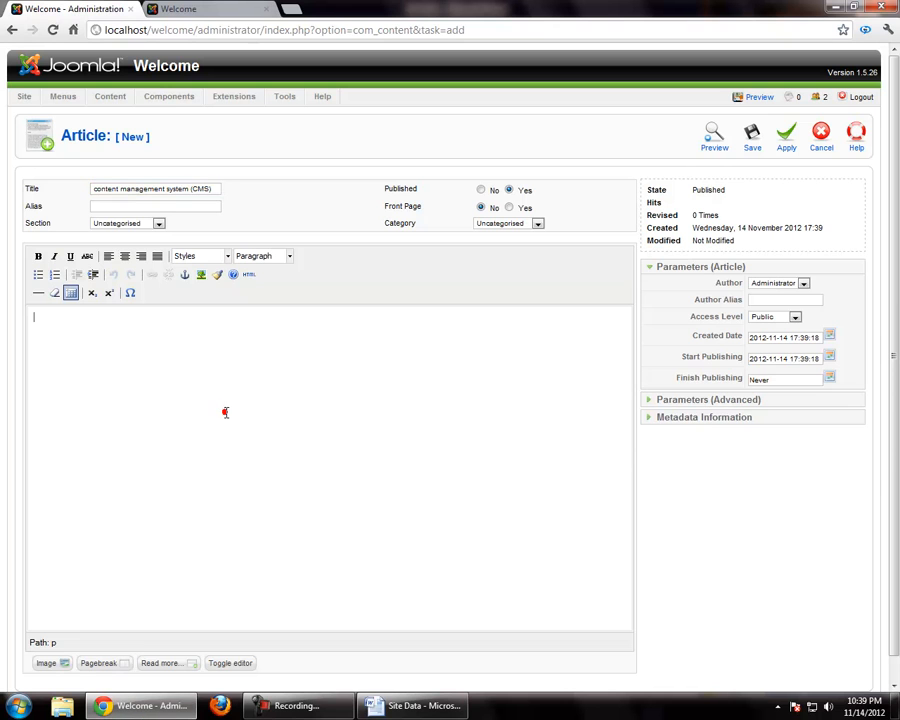
pyautogui.write('A content management system (CMS)[1][2][3] is a computer program that allows publishing, editing and modifying content as well as maintenance from a central interface. Such systems of content management provide procedures to manage workflow in a collaborative environment.[4] These procedures can be manual steps or an automated cascade. The first content management system (CMS) was announced at the end of 1990s. This CMS was designed to simplify the complex task writing numerous versions of code and to make the website development process more flexible. CMS platforms allow users to centralize data editing, publishing and modification on a single back-end interface. [edit]Types Basically a content management system can be divided into two types: • Proprietary CMS: A proprietary CMS is a content management system in which the back end code is available only to the particular developer, so only the single Admin can edit or customize the webpage. • Open source CMS: An open source CMS is an open system that can be used by anyone to make any change by using any device.')
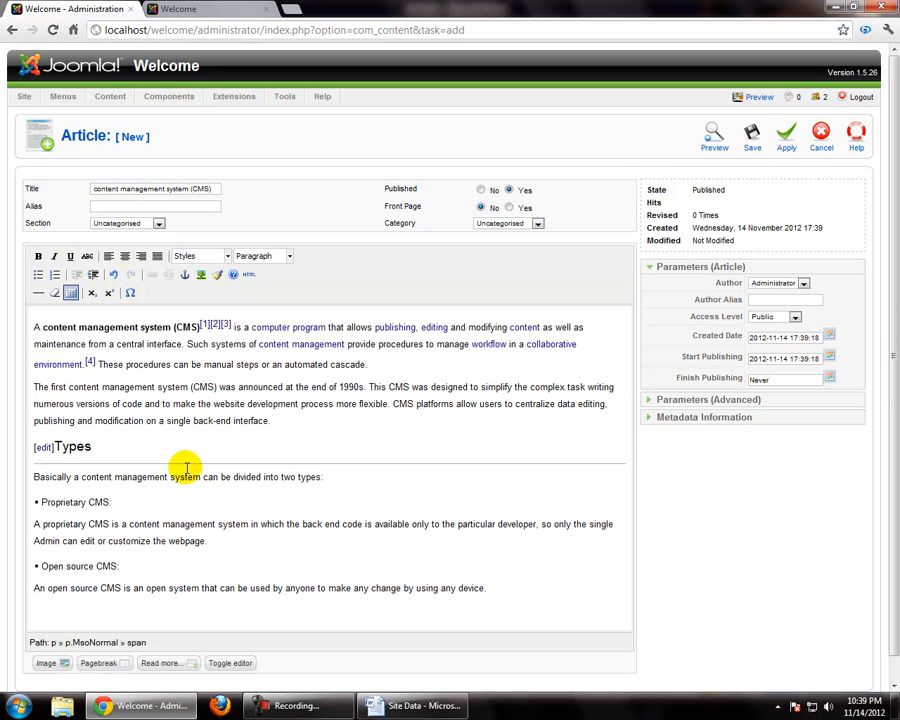
# Insert the image joomla-dev_cycle.png on a new line between the second paragraph and the Types heading
pyautogui.click(318, 425)
pyautogui.scroll(-1, 320, 430)
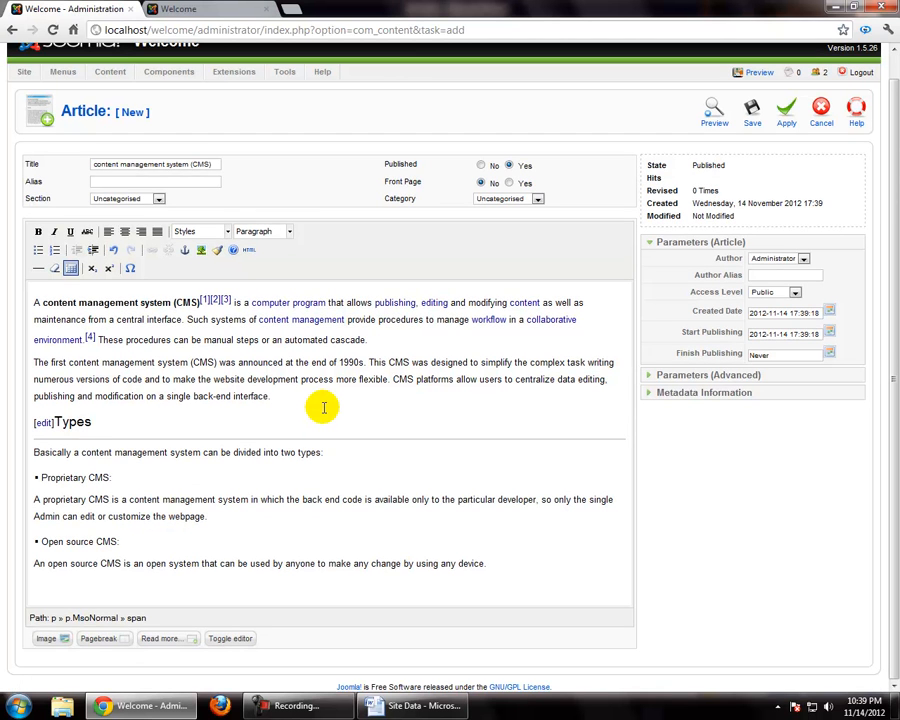
pyautogui.press('Return')
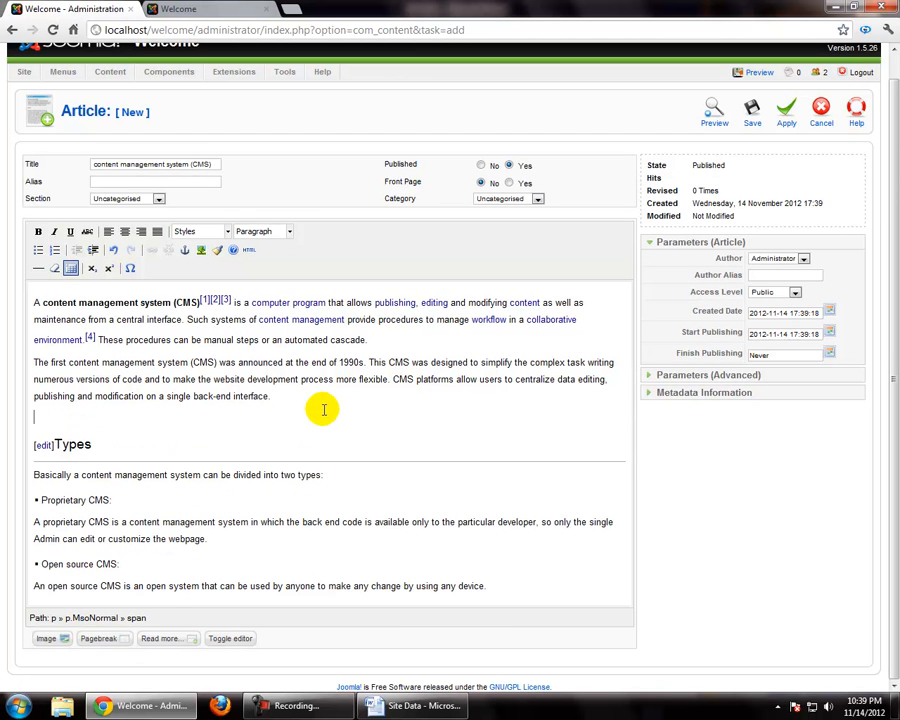
pyautogui.click(64, 642)
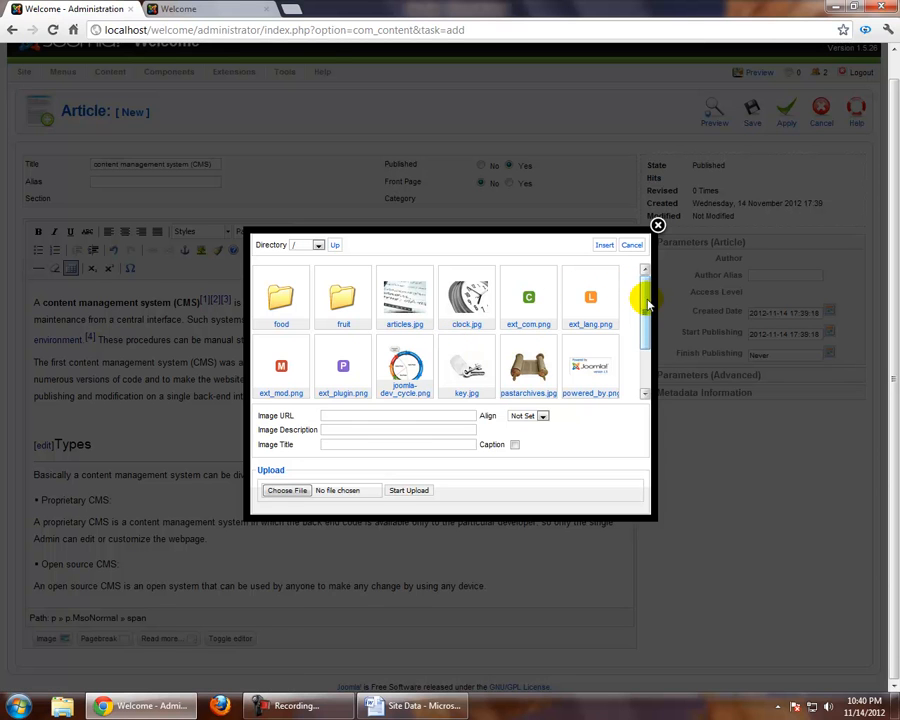
pyautogui.moveTo(645, 303)
pyautogui.mouseDown()
pyautogui.moveTo(645, 371)
pyautogui.moveTo(647, 291)
pyautogui.mouseUp()
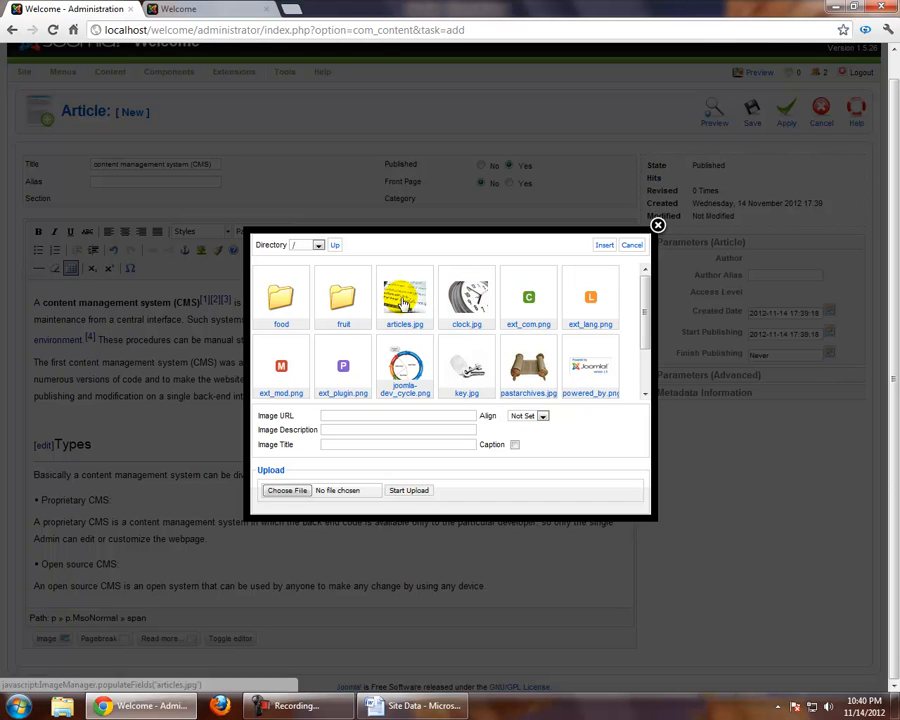
pyautogui.click(404, 367)
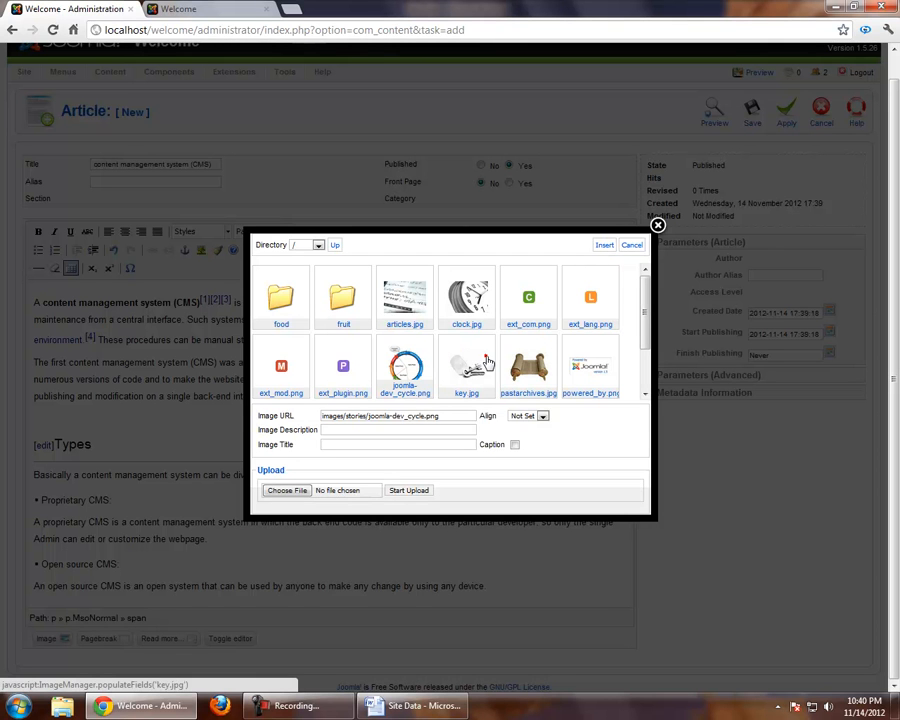
pyautogui.click(539, 370)
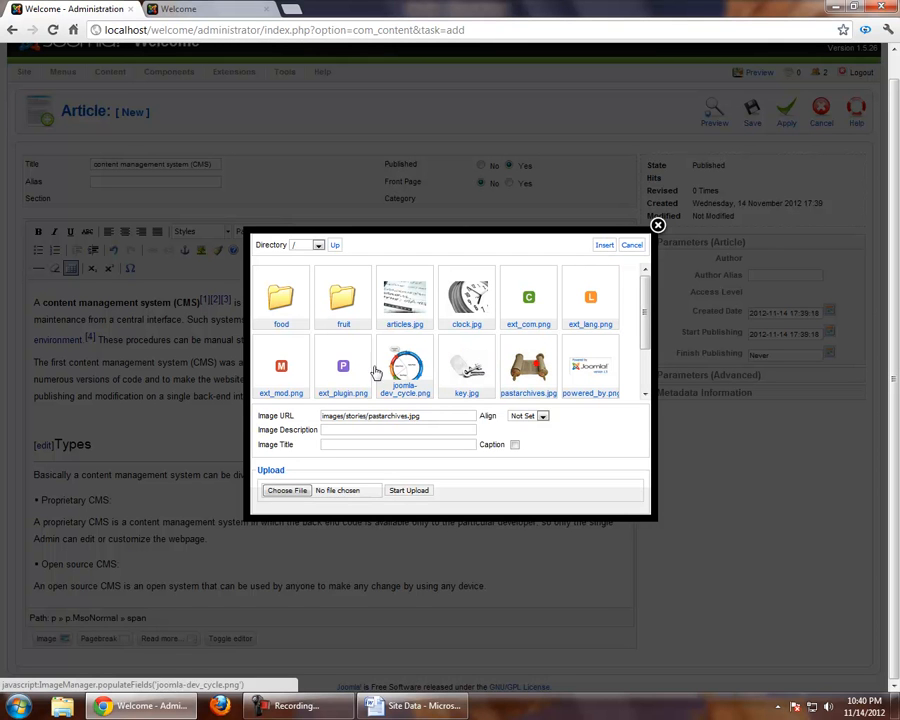
pyautogui.click(606, 246)
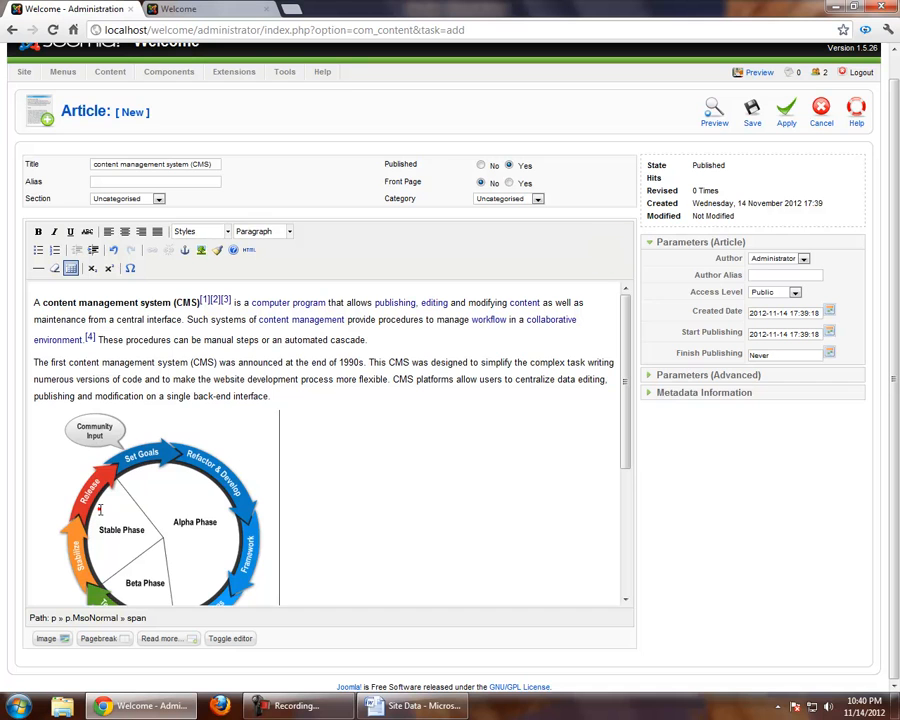
pyautogui.scroll(-3, 344, 444)
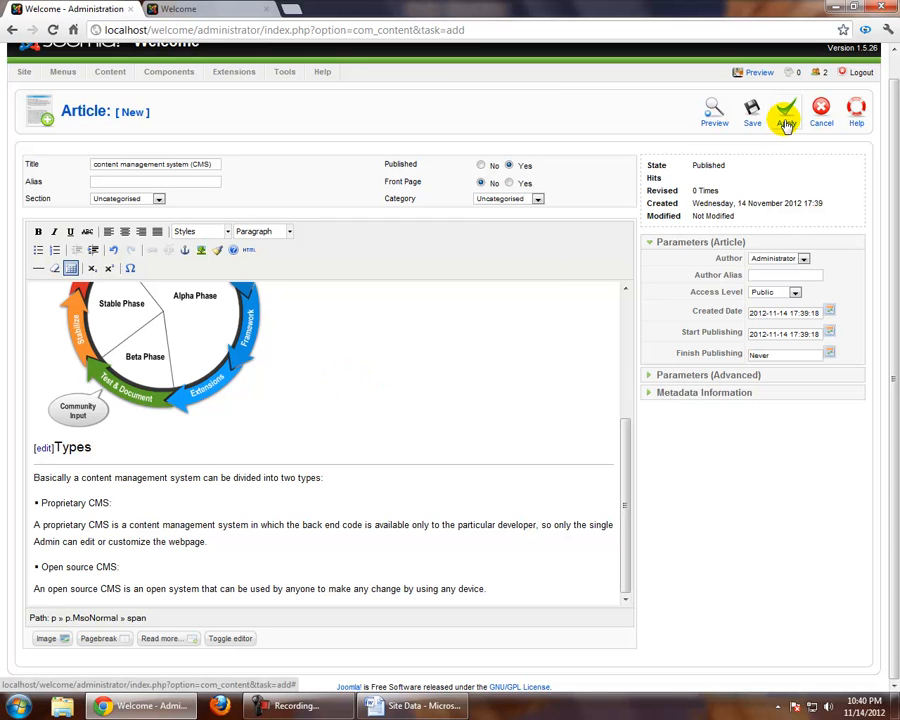
# Save the article and reload the site's front end to check whether it is displayed
pyautogui.click(750, 110)
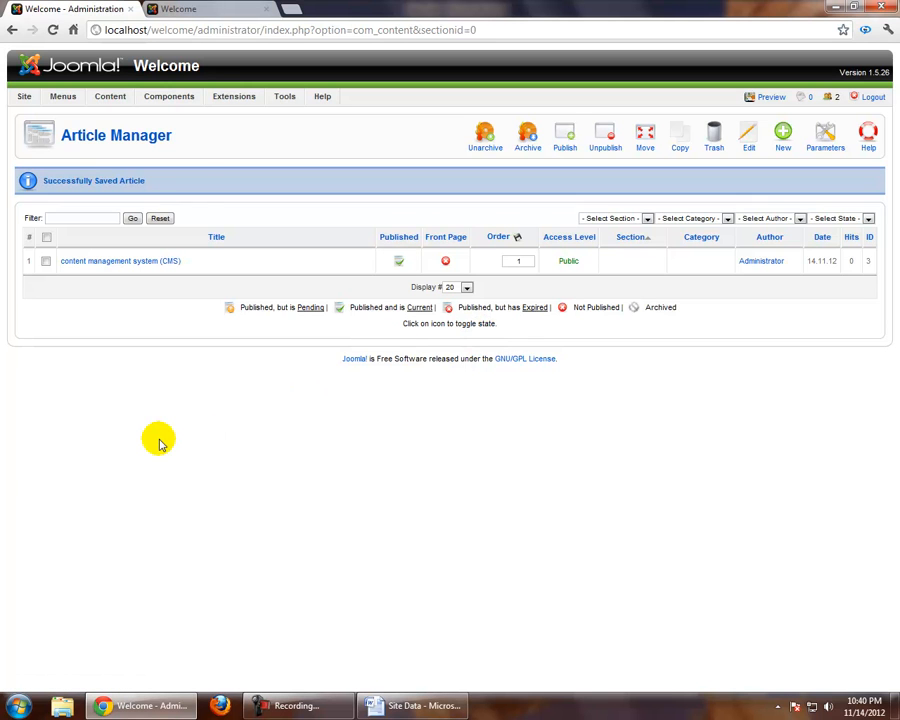
pyautogui.click(210, 9)
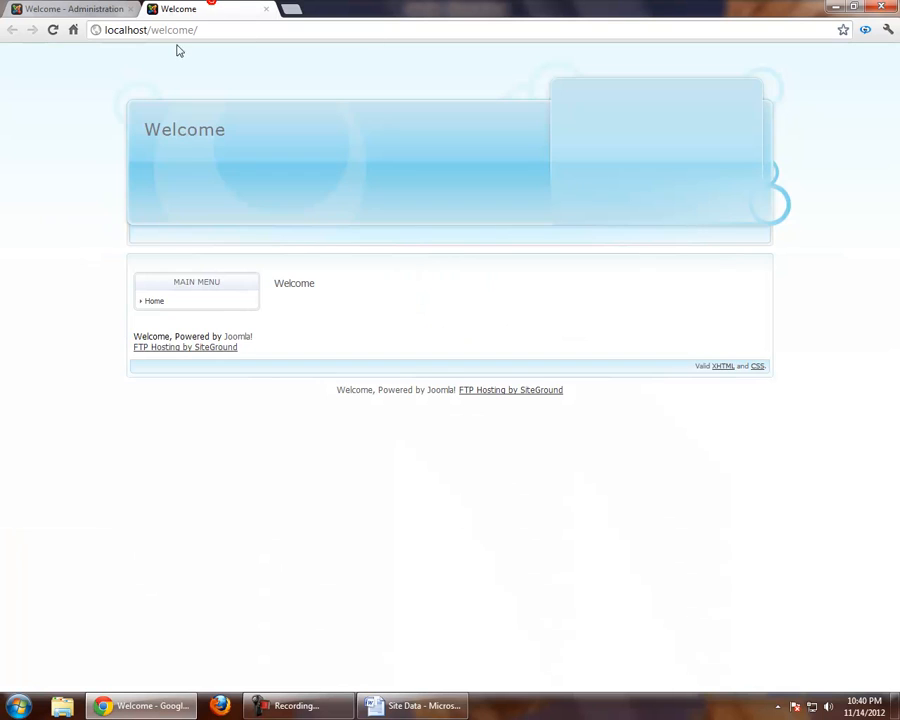
pyautogui.click(53, 30)
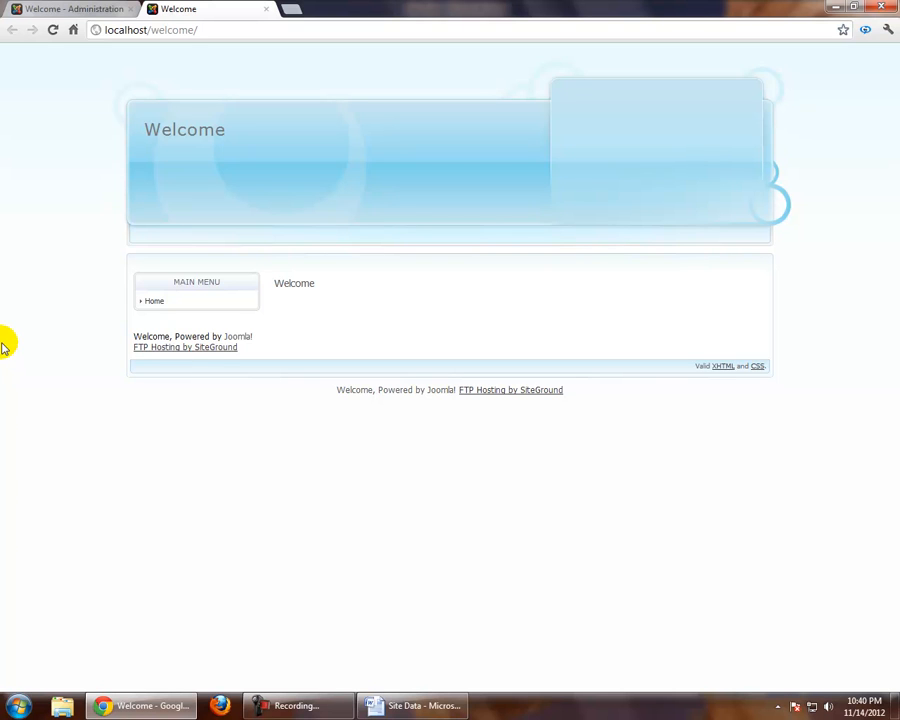
# Enable front page display for the content management system (CMS) article in the Article Manager
pyautogui.click(72, 9)
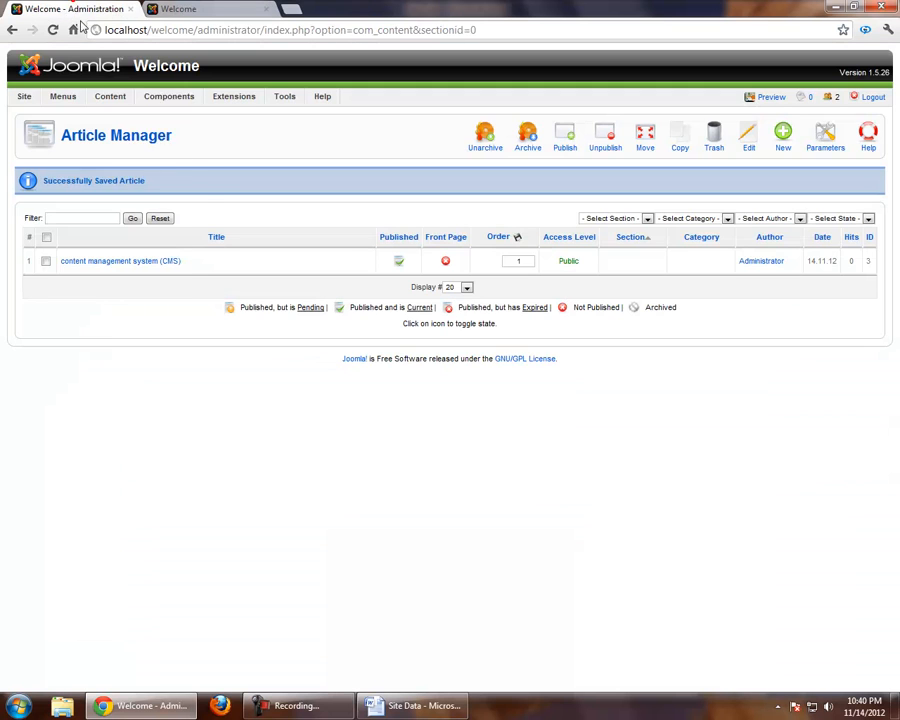
pyautogui.click(446, 263)
pyautogui.click(446, 264)
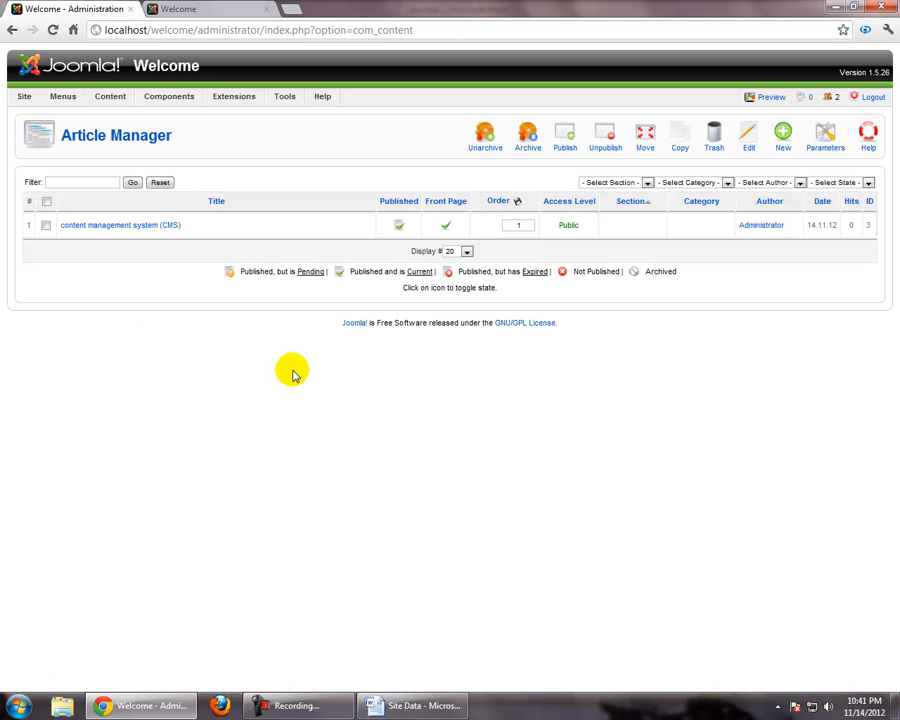
# Reload the site's front end and review the CMS article's title, text and image
pyautogui.click(220, 7)
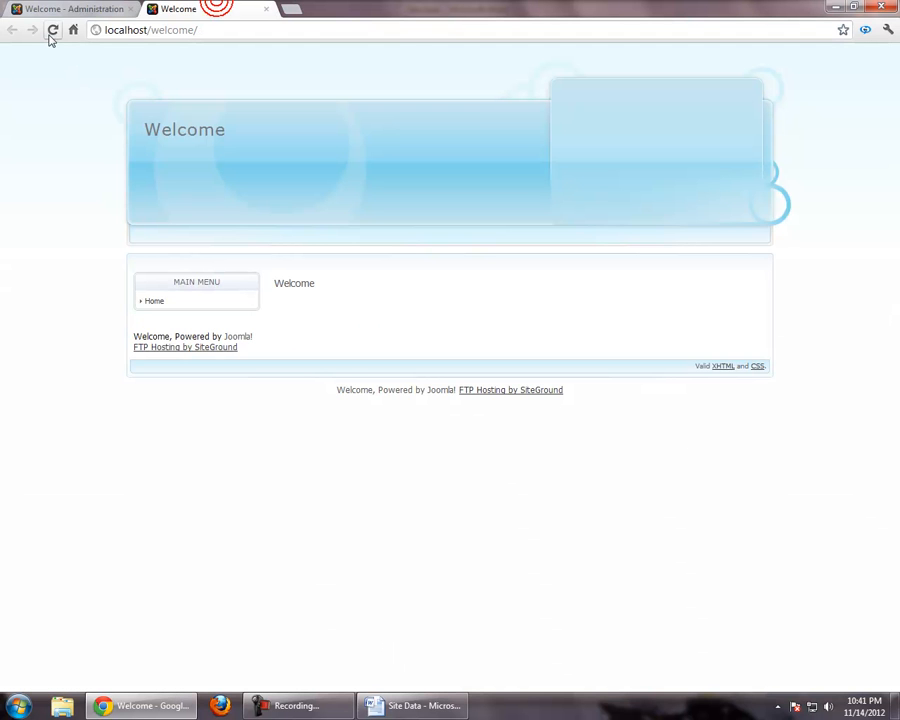
pyautogui.click(52, 33)
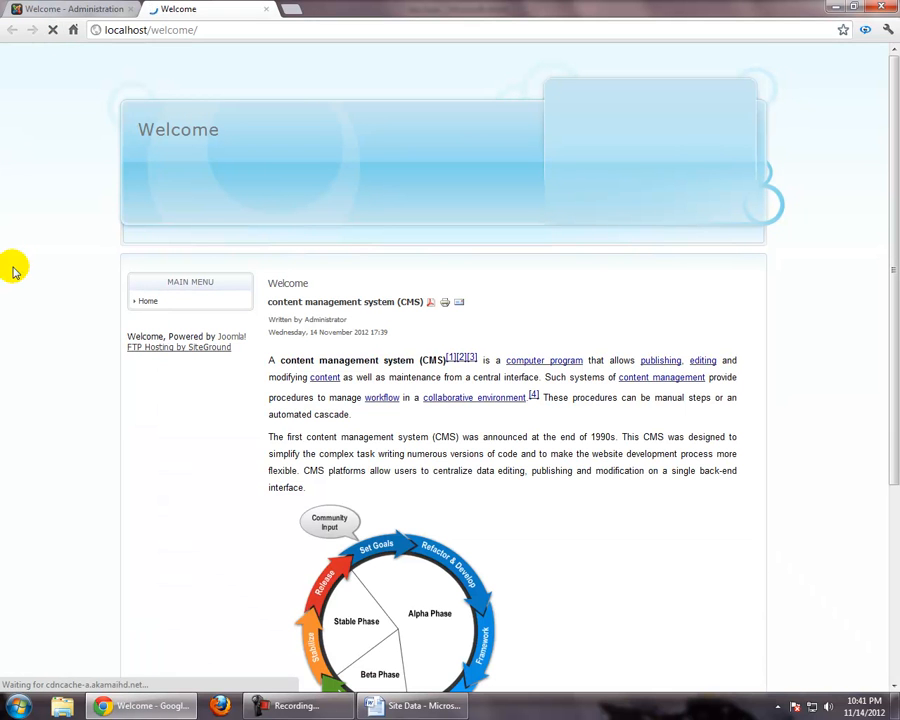
pyautogui.scroll(-3, 15, 270)
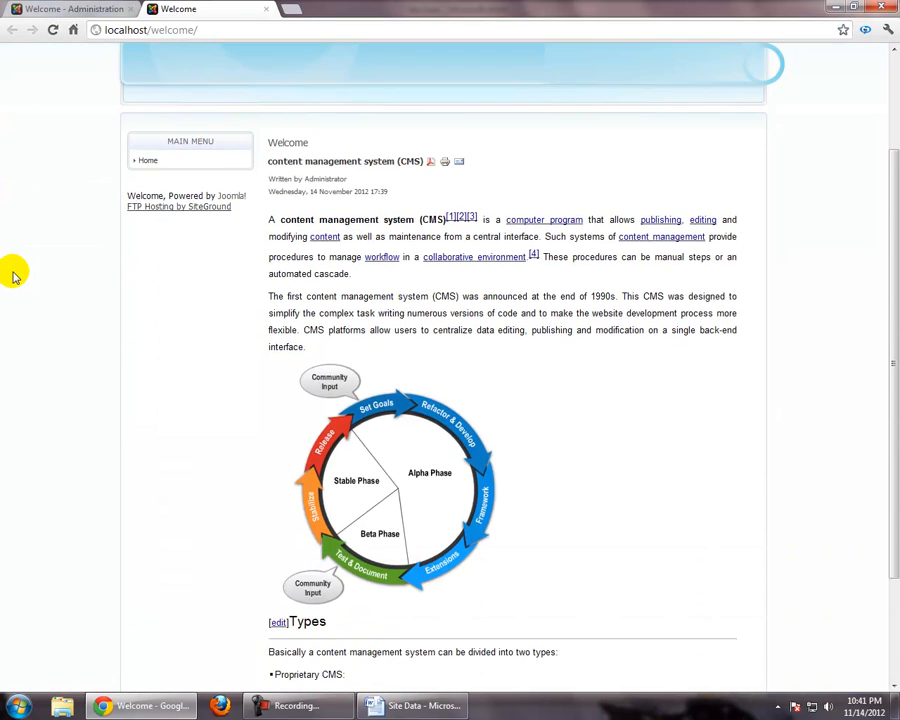
pyautogui.scroll(3, 15, 272)
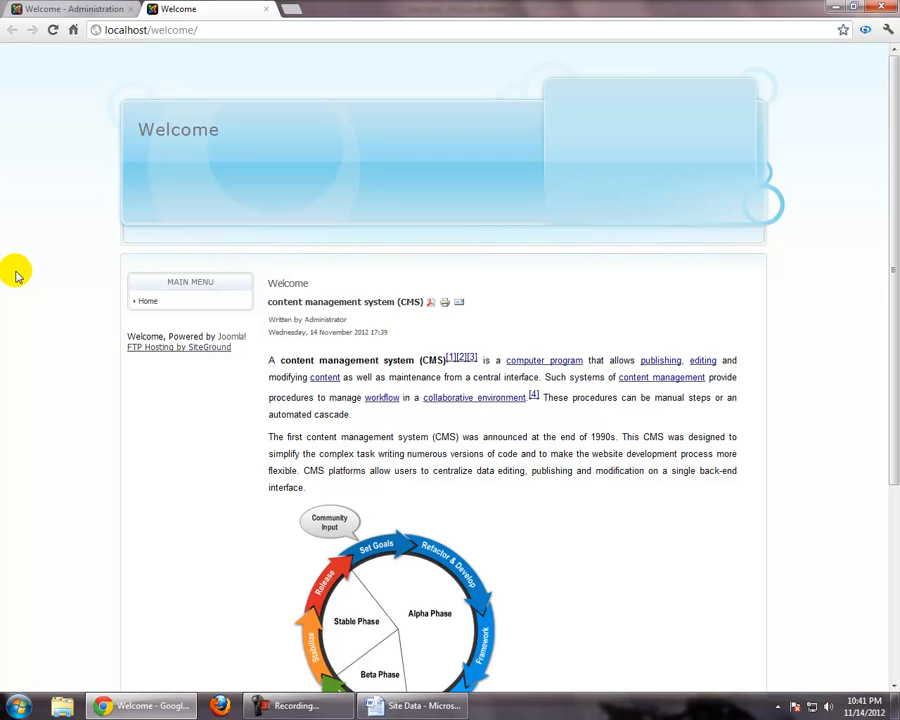
pyautogui.moveTo(270, 302); pyautogui.dragTo(488, 333)
pyautogui.click(572, 347)
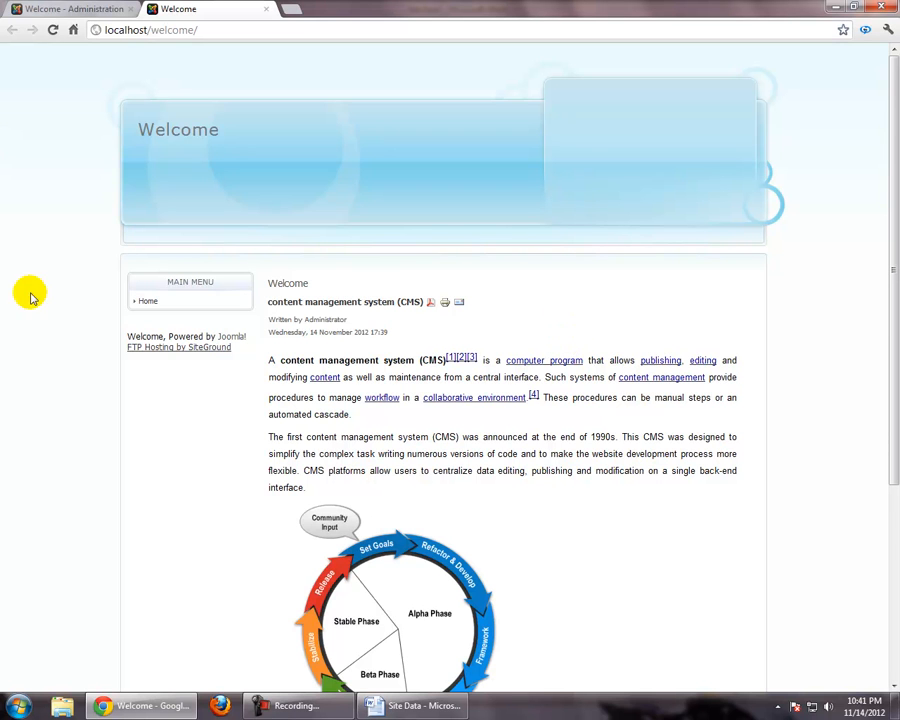
# Start a new article and copy the "Main features" heading from the Site Data document in Word into its title
pyautogui.click(69, 12)
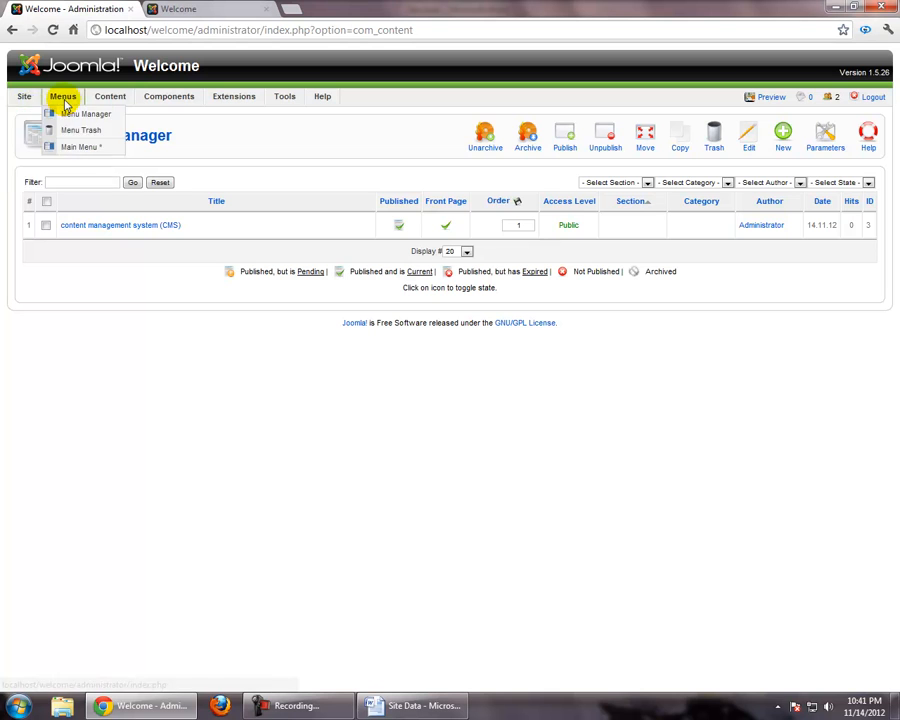
pyautogui.click(28, 113)
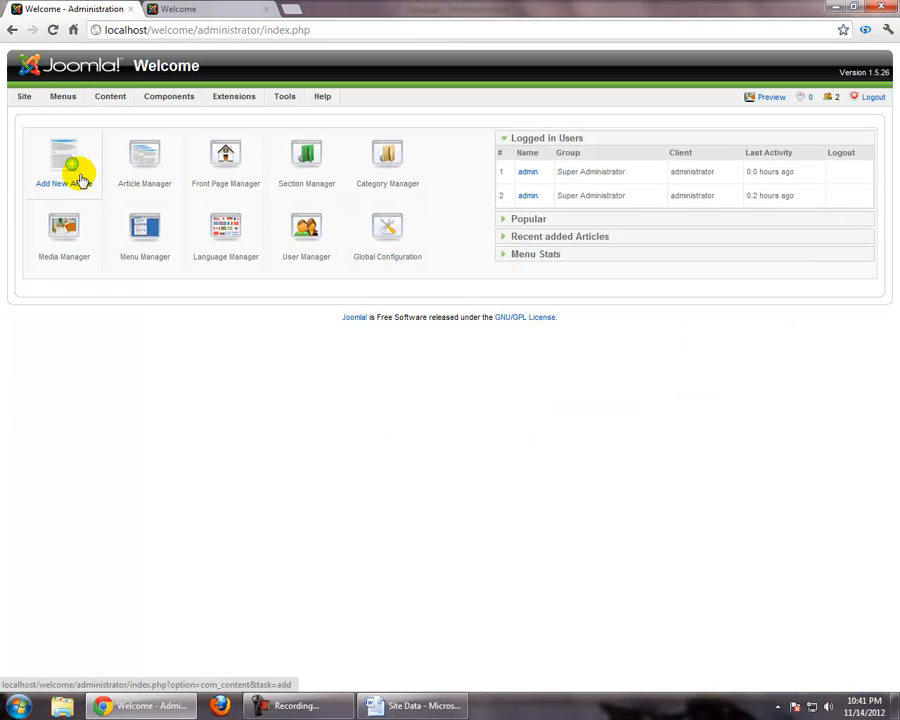
pyautogui.click(80, 180)
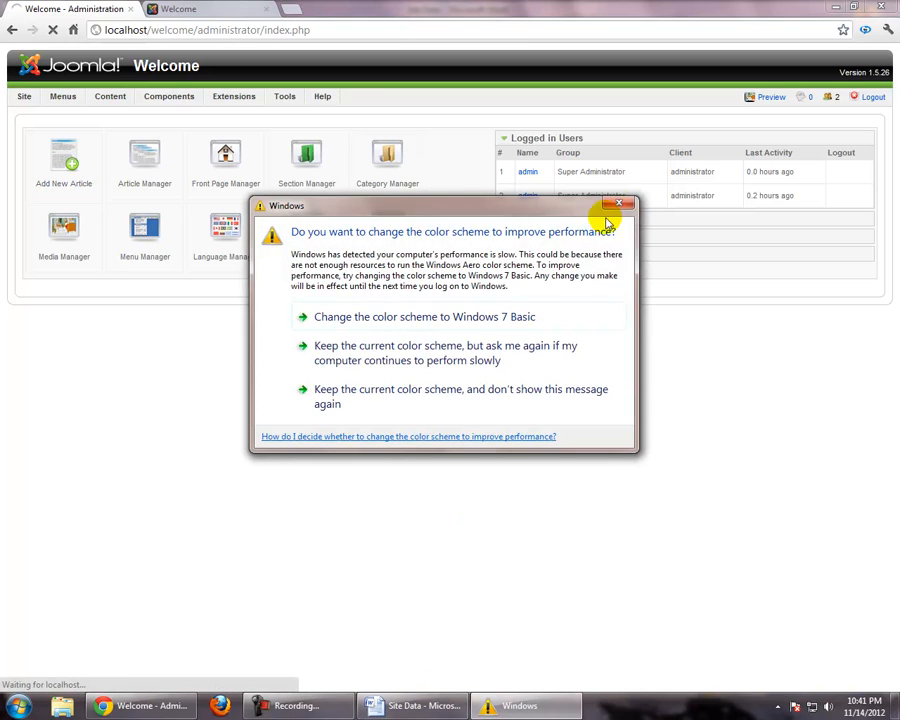
pyautogui.click(619, 205)
pyautogui.click(412, 706)
pyautogui.scroll(-15, 305, 230)
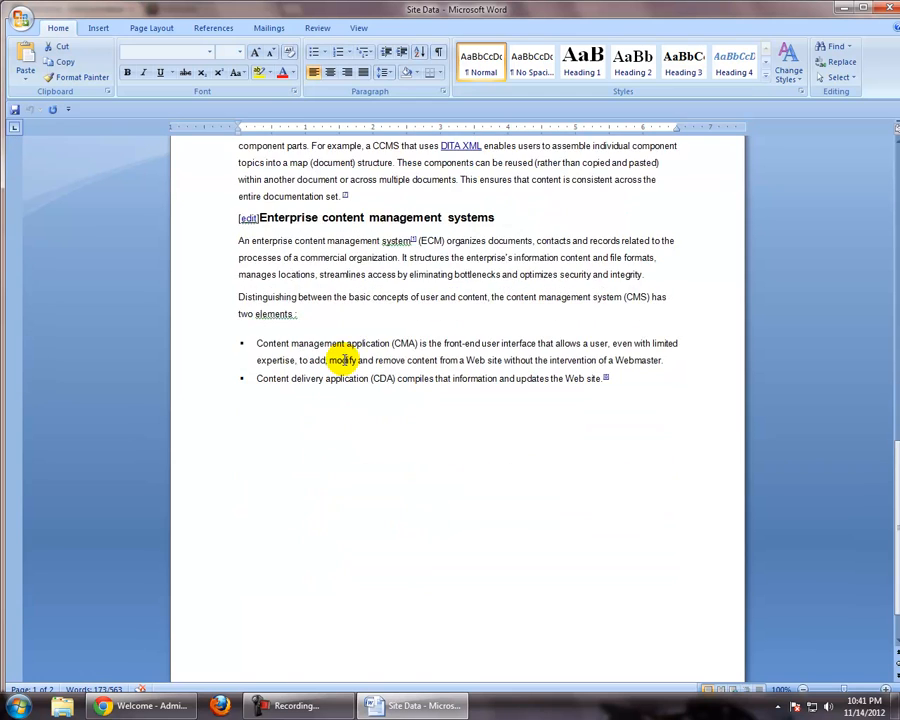
pyautogui.scroll(12, 343, 360)
pyautogui.click(354, 313)
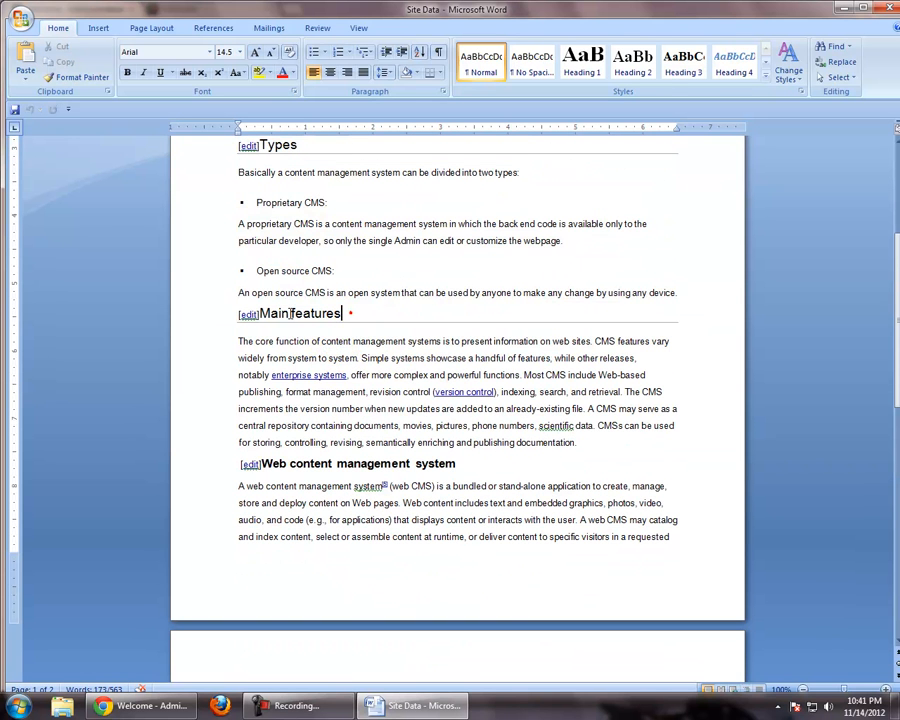
pyautogui.moveTo(262, 313); pyautogui.dragTo(325, 318)
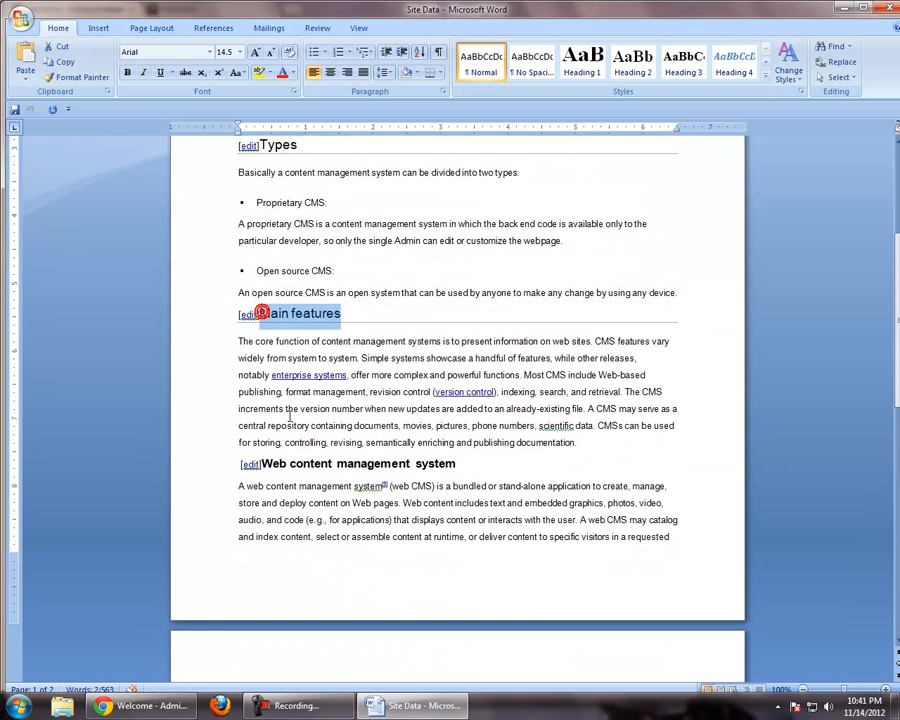
pyautogui.click(132, 708)
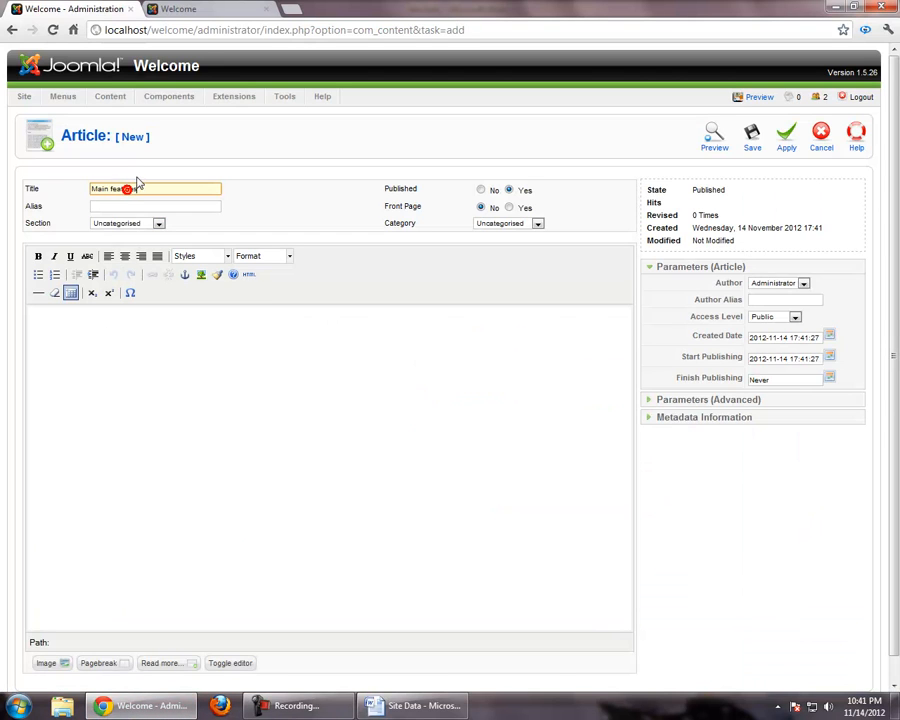
# Copy the Site Data text from the core function paragraph through the Content delivery application (CDA) bullet into the article body
pyautogui.click(415, 706)
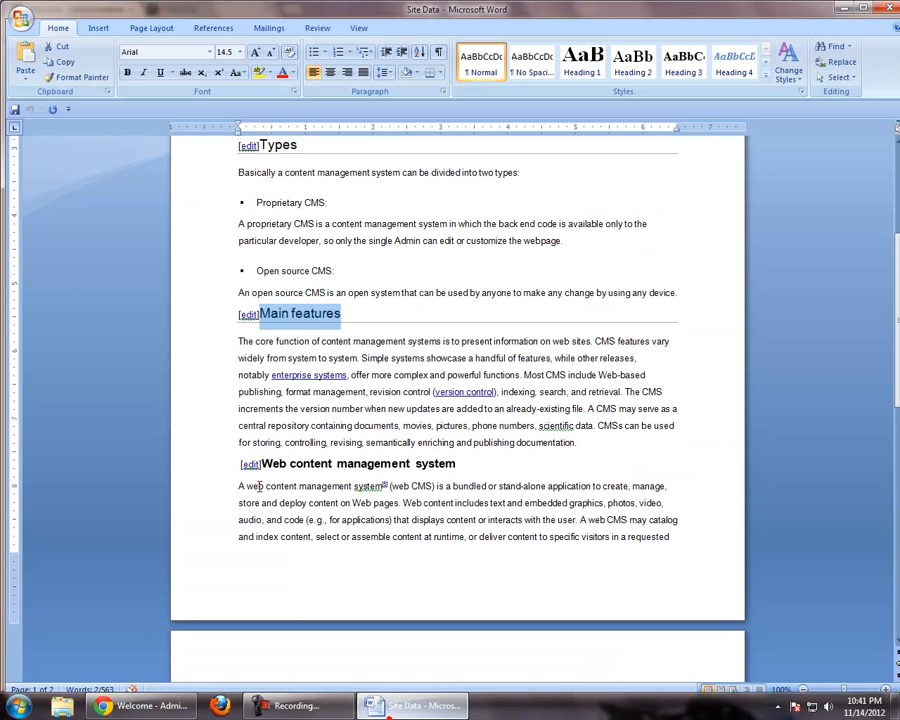
pyautogui.click(220, 342)
pyautogui.scroll(-9, 225, 580)
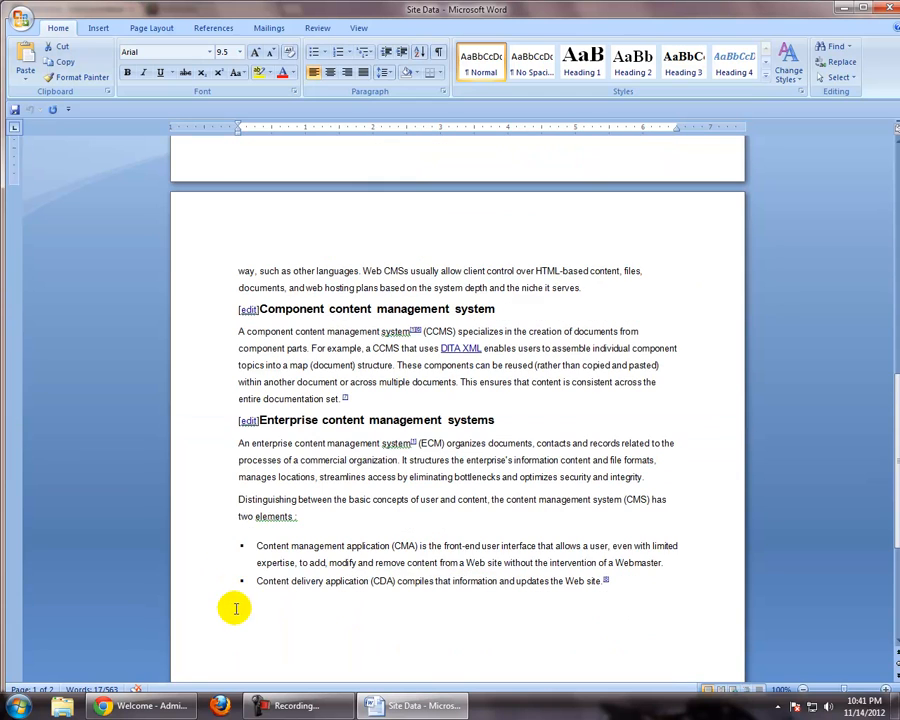
pyautogui.keyDown('shift'); pyautogui.click(225, 582); pyautogui.keyUp('shift')
pyautogui.hotkey('ctrl', 'c')
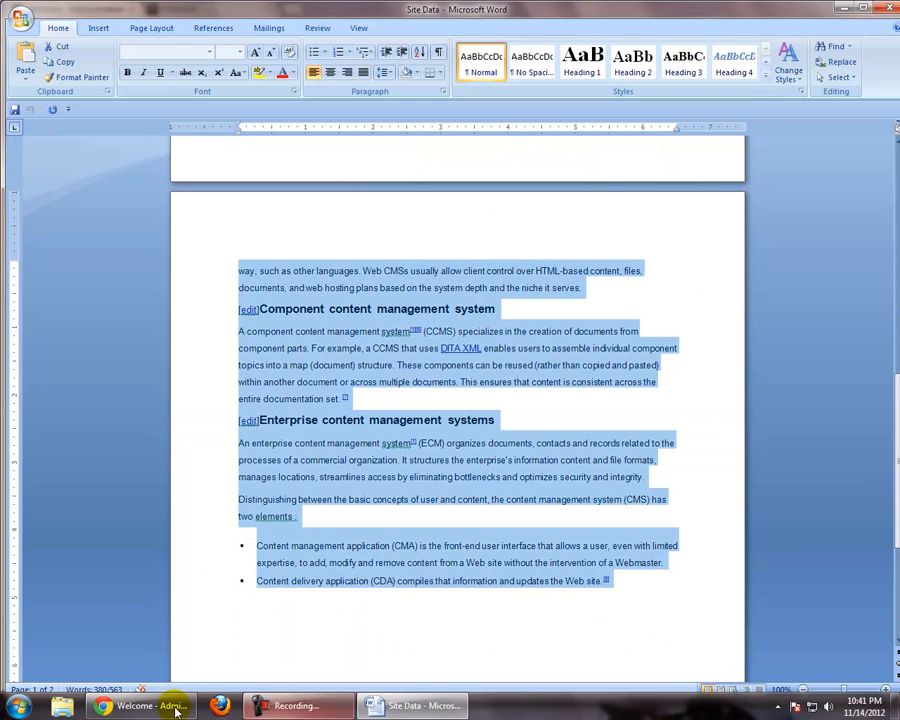
pyautogui.click(150, 706)
pyautogui.click(222, 461)
pyautogui.hotkey('ctrl', 'v')
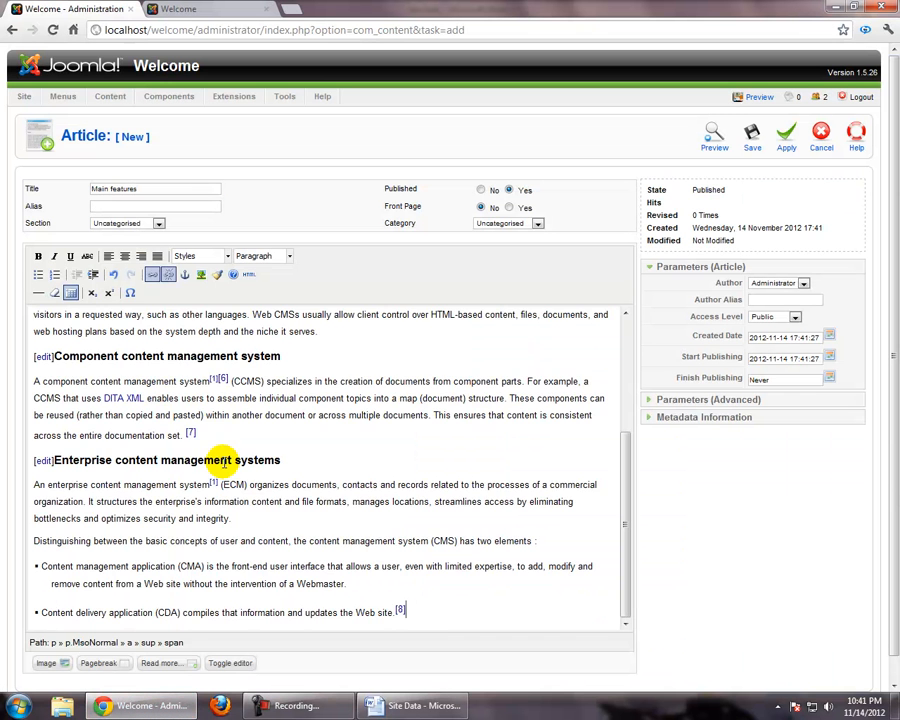
pyautogui.scroll(2, 224, 462)
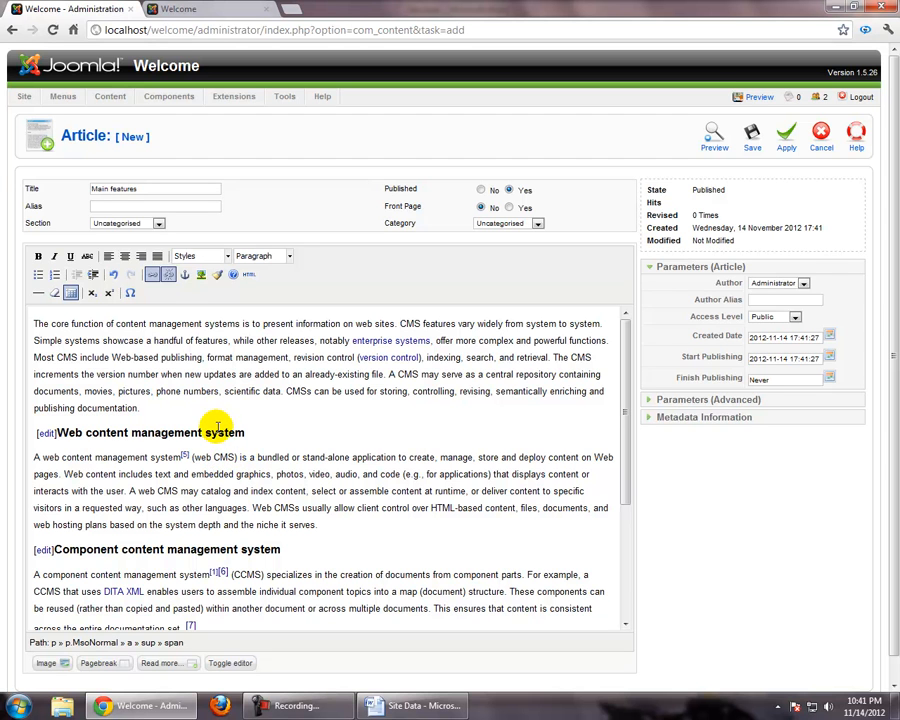
# Insert the image taking_notes.jpg on a new line above the Enterprise content management systems heading
pyautogui.scroll(-3, 235, 420)
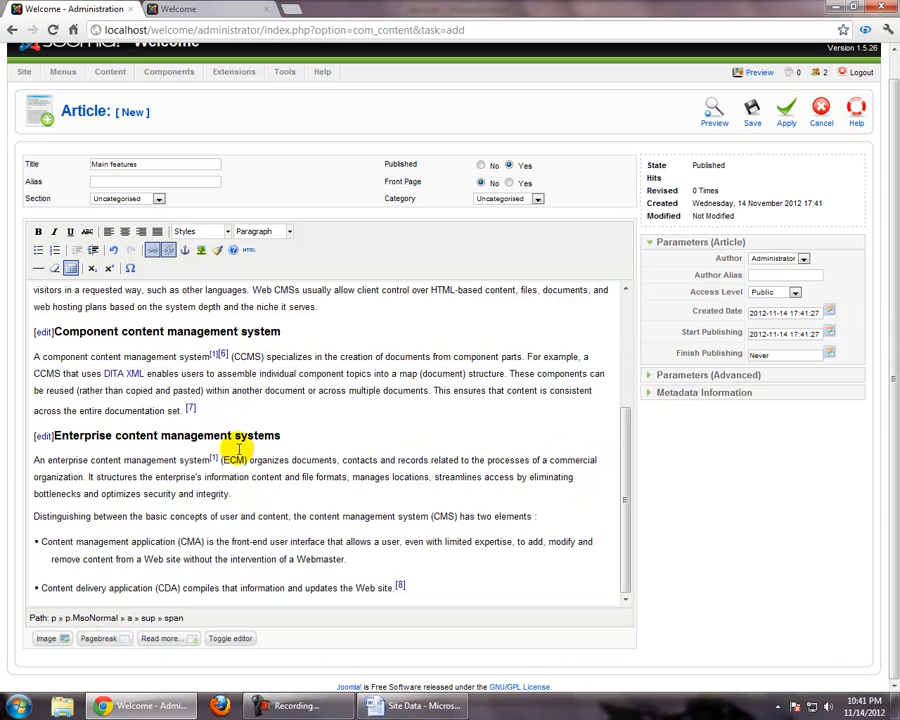
pyautogui.click(283, 419)
pyautogui.press('Return')
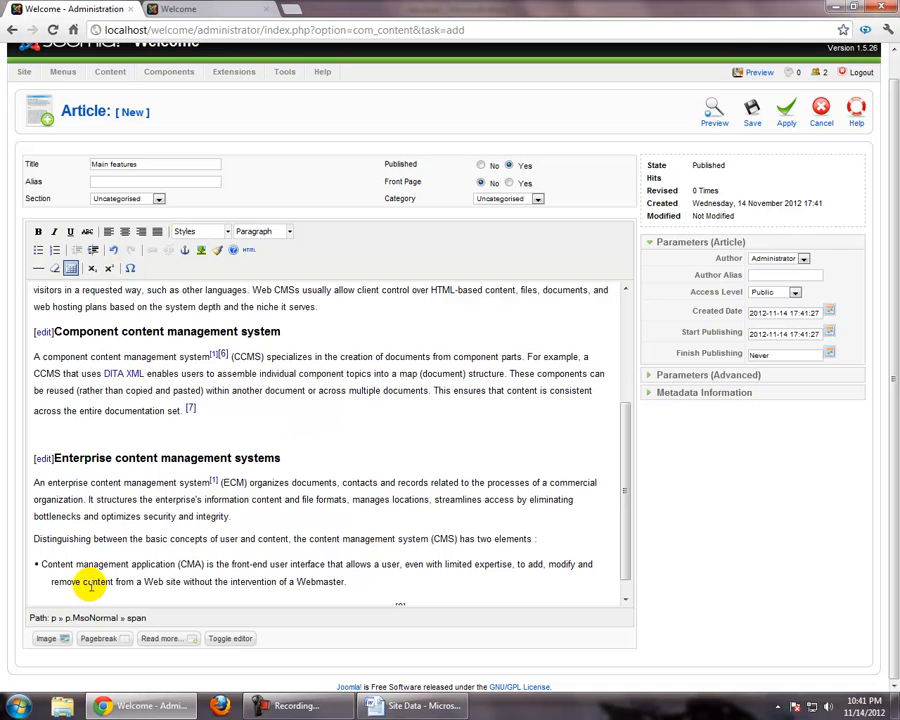
pyautogui.click(60, 643)
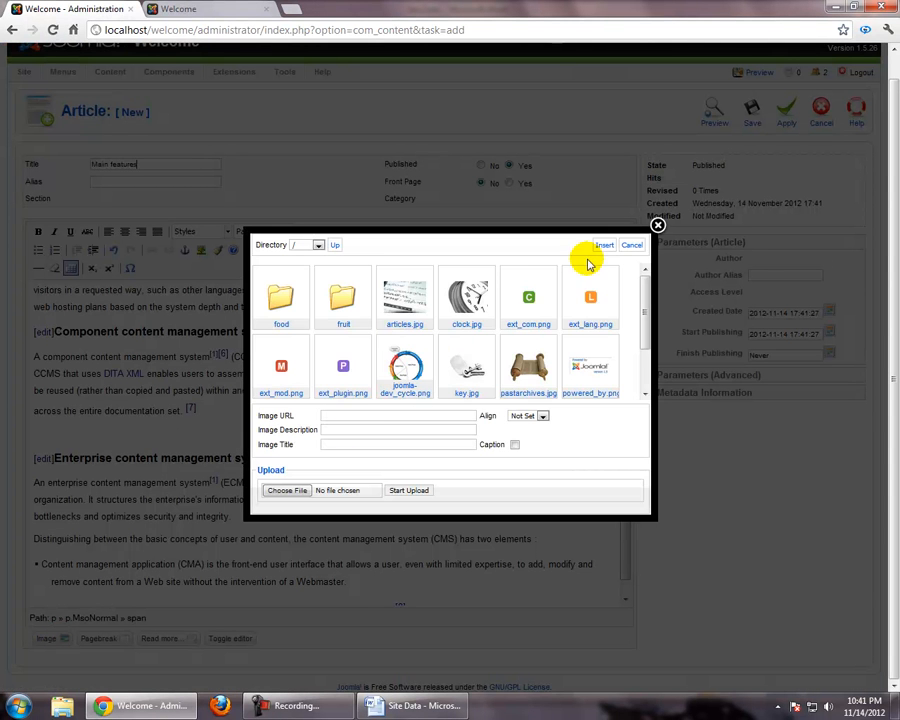
pyautogui.moveTo(647, 305); pyautogui.dragTo(648, 361)
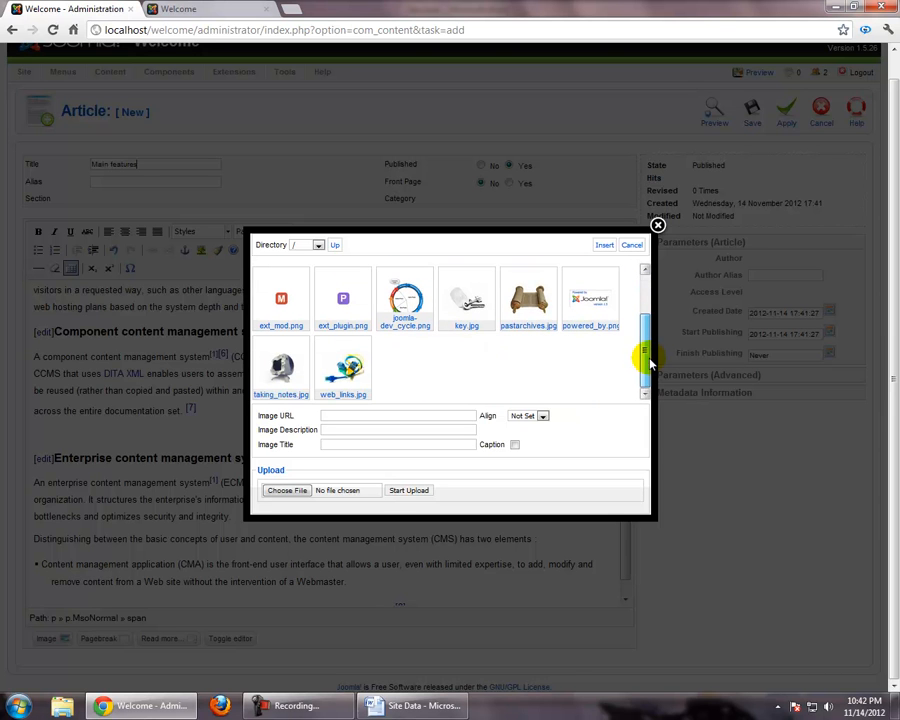
pyautogui.click(275, 372)
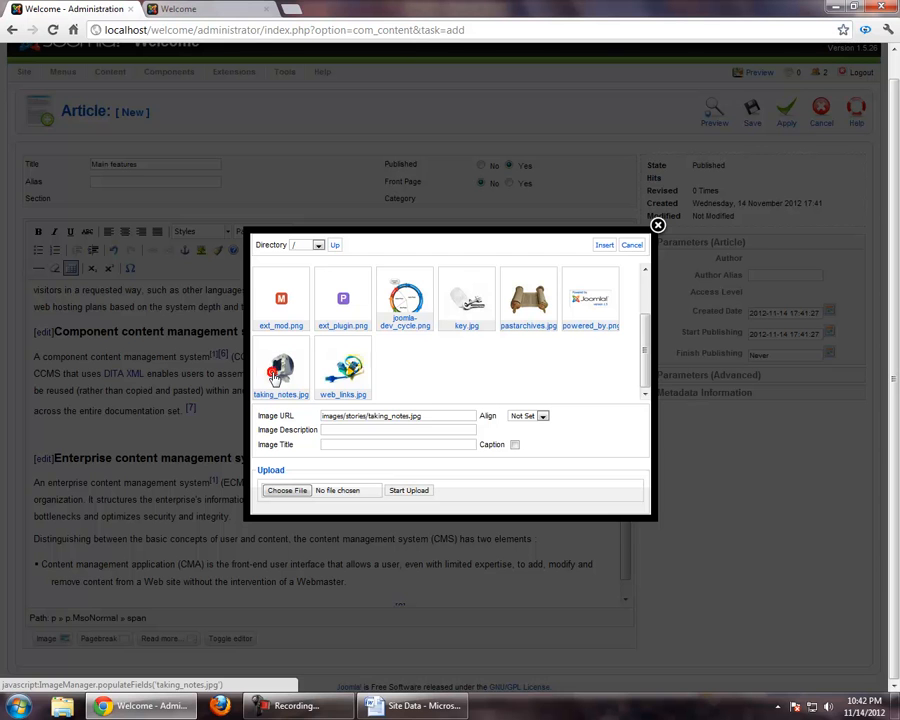
pyautogui.click(601, 246)
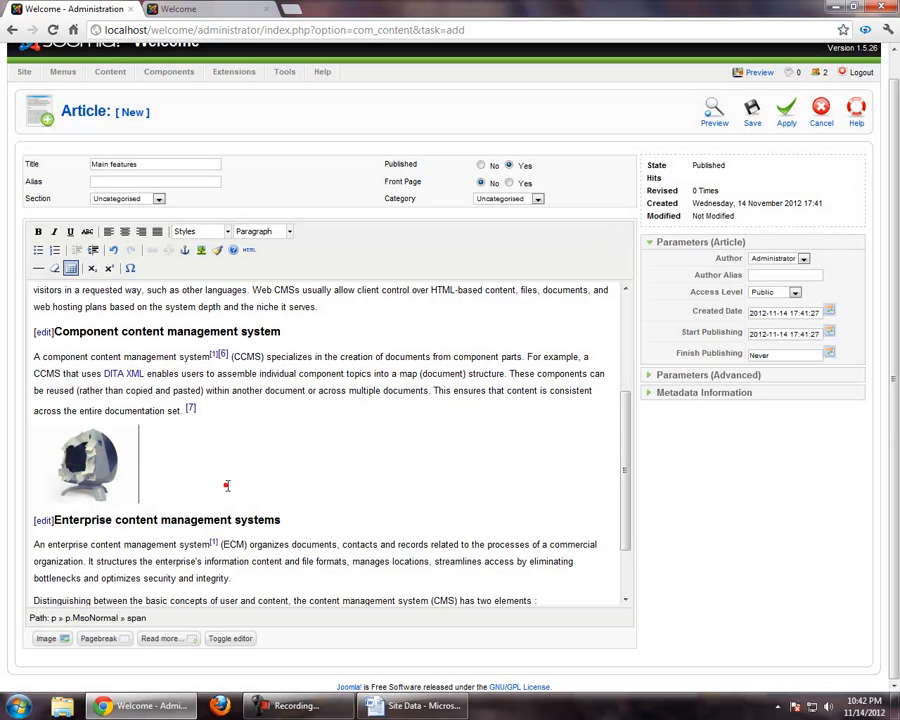
# Save the Main features article, then reload the site's front end and check its content and main menu
pyautogui.scroll(-2, 227, 477)
pyautogui.scroll(10, 218, 495)
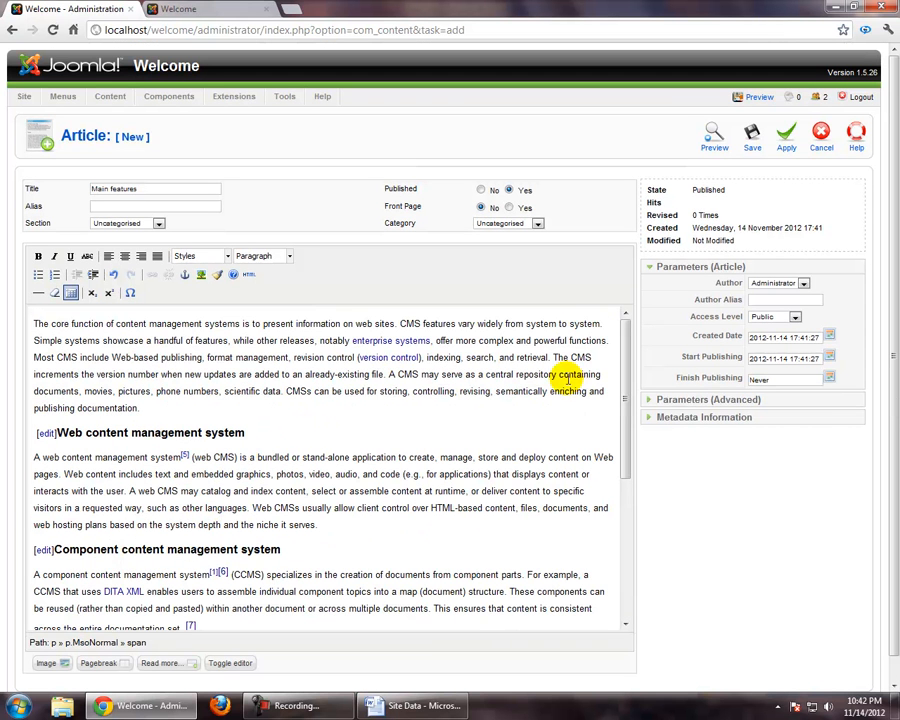
pyautogui.click(750, 138)
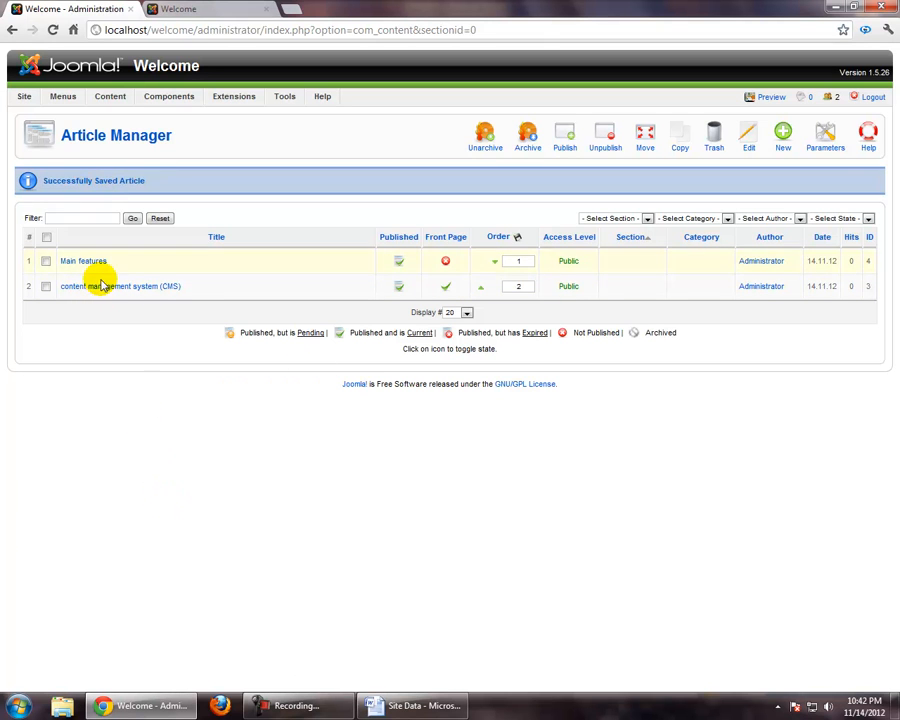
pyautogui.click(212, 8)
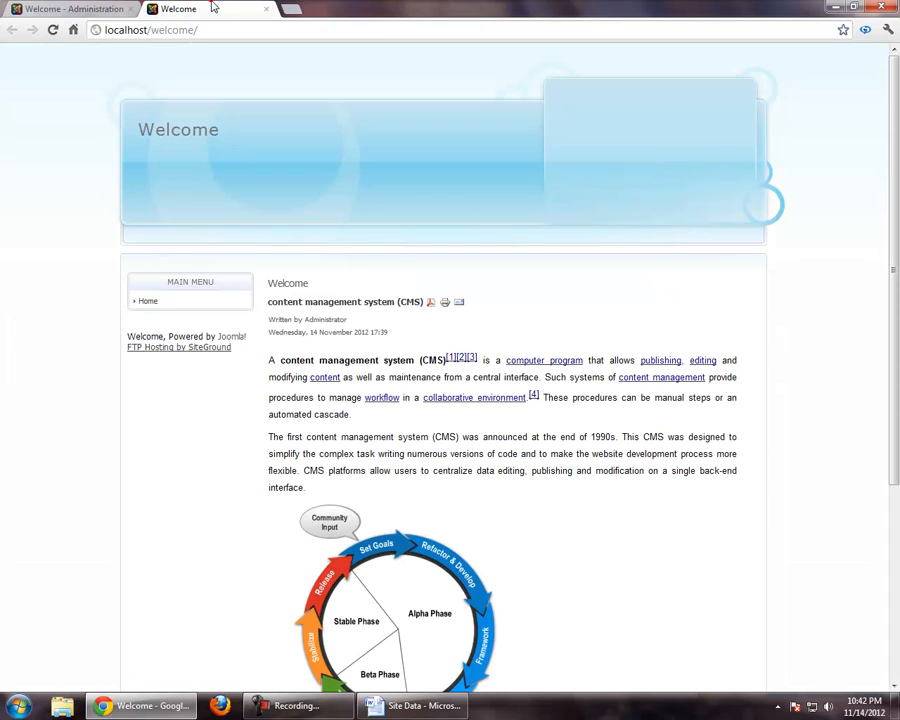
pyautogui.press('F5')
pyautogui.moveTo(157, 308); pyautogui.dragTo(143, 320)
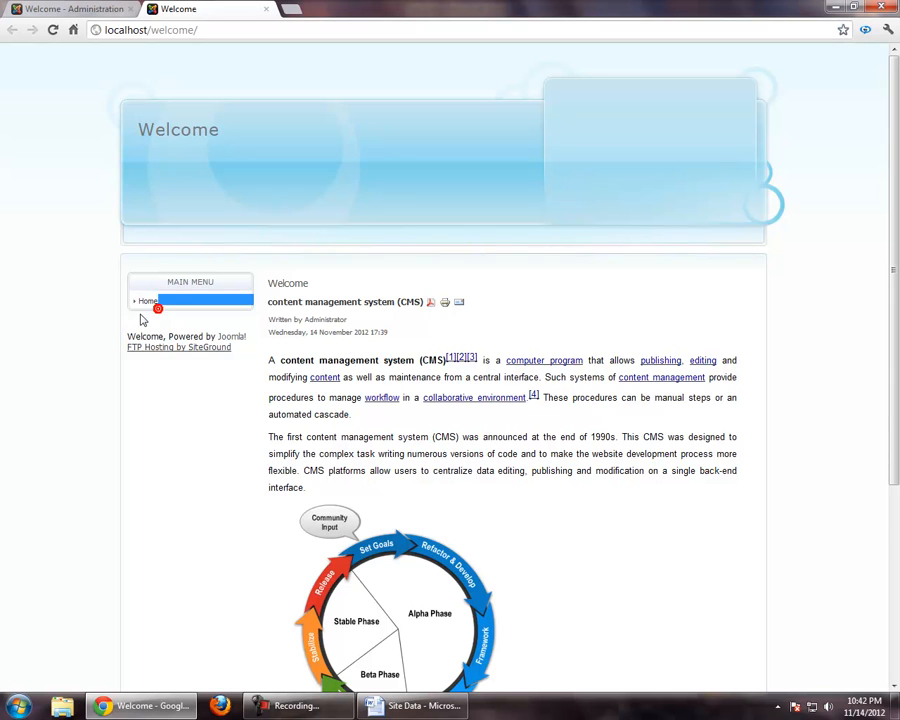
pyautogui.click(98, 306)
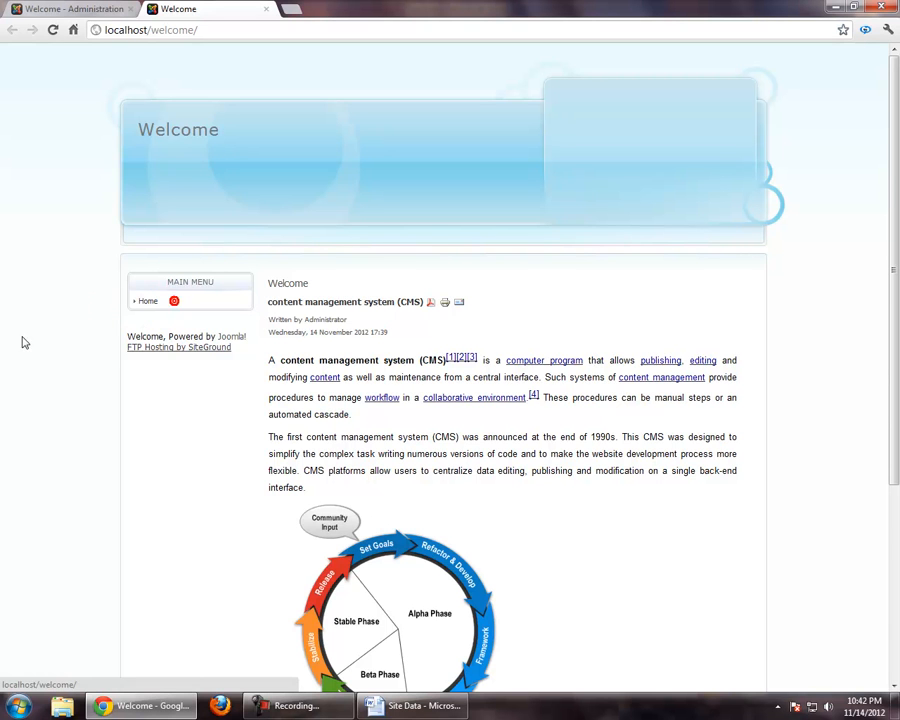
# Return to the administration site and start a new Article Layout menu item in the Main Menu
pyautogui.click(50, 8)
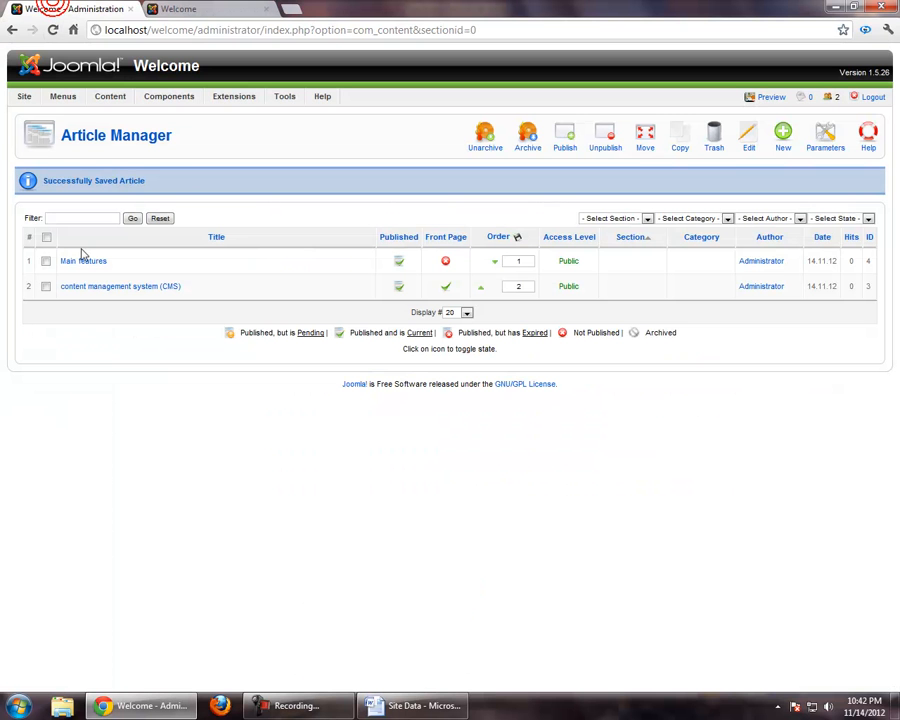
pyautogui.click(35, 116)
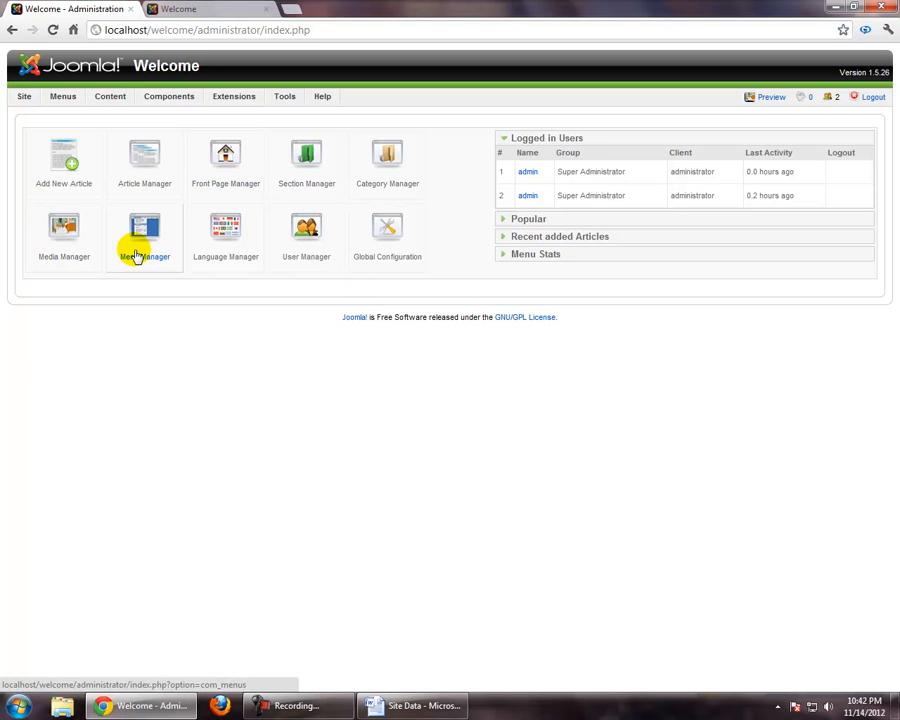
pyautogui.click(137, 256)
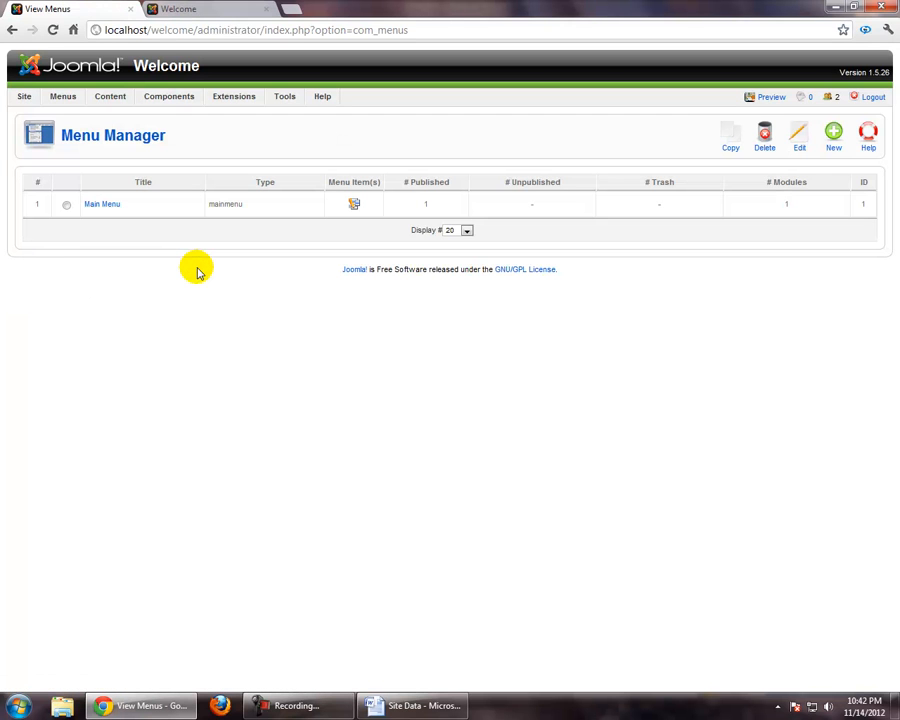
pyautogui.click(355, 208)
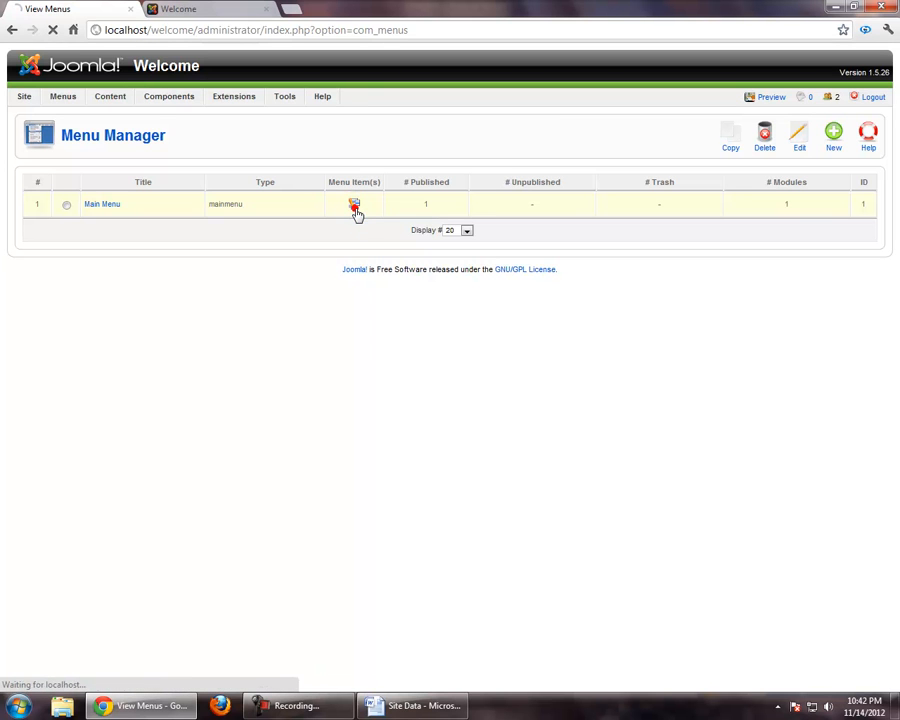
pyautogui.click(834, 134)
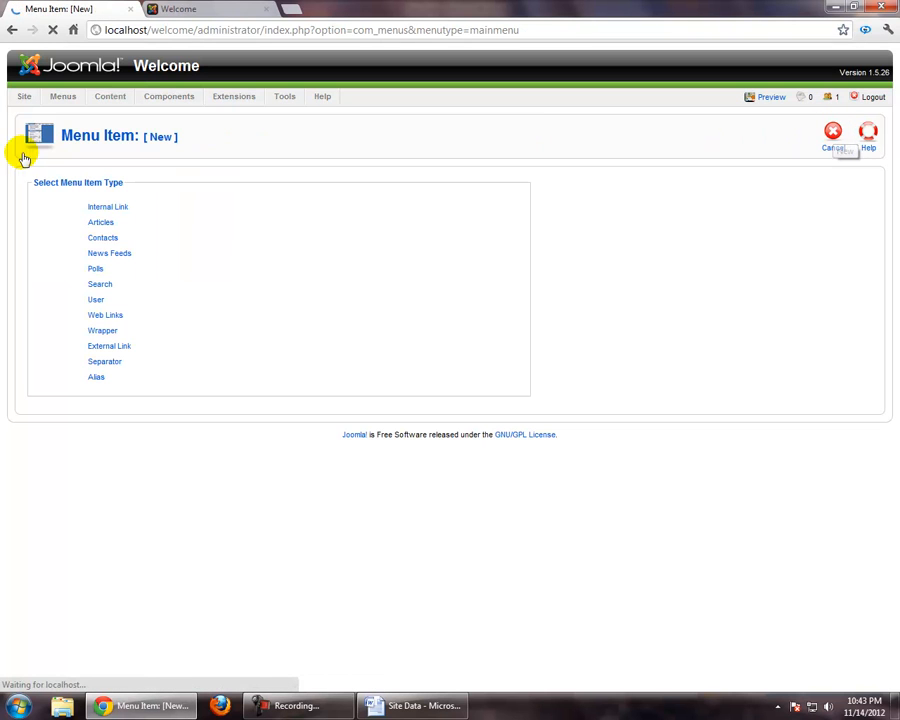
pyautogui.click(101, 223)
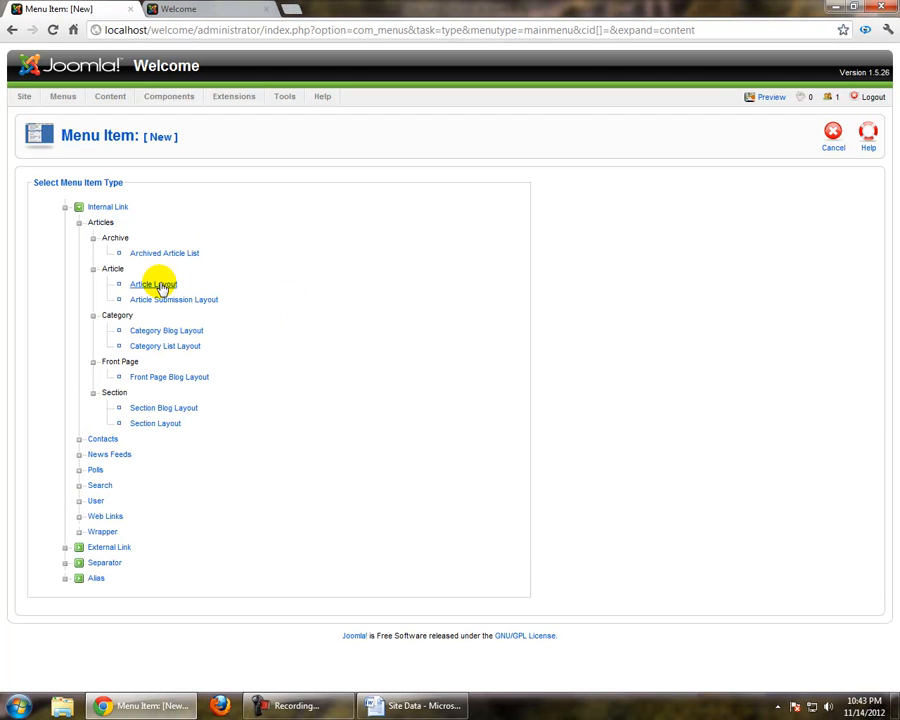
pyautogui.click(162, 286)
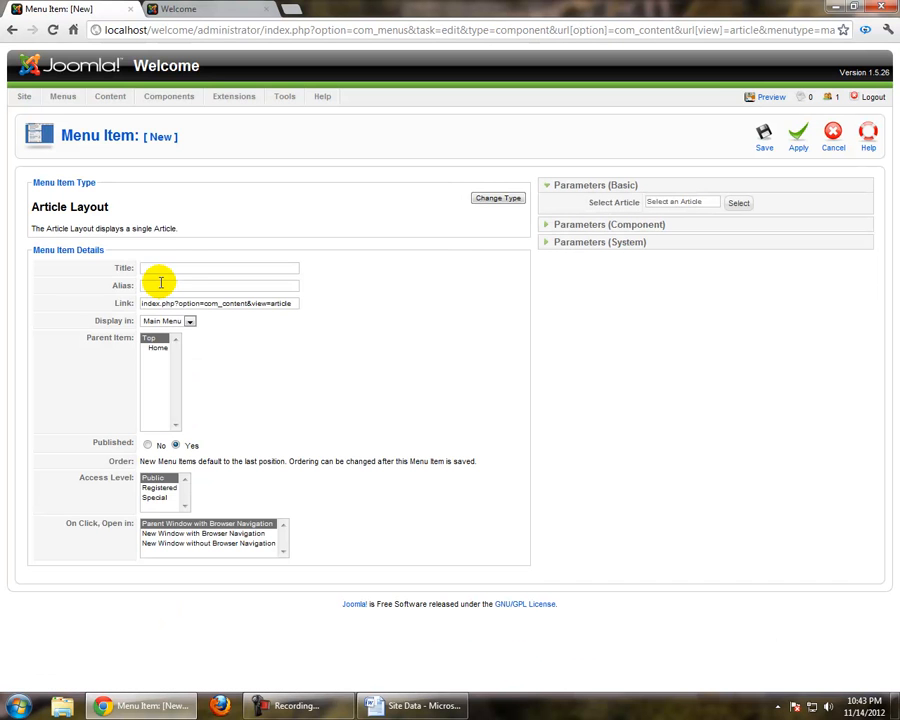
# Title the new menu item Main Types and choose Main features as its linked article
pyautogui.click(184, 266)
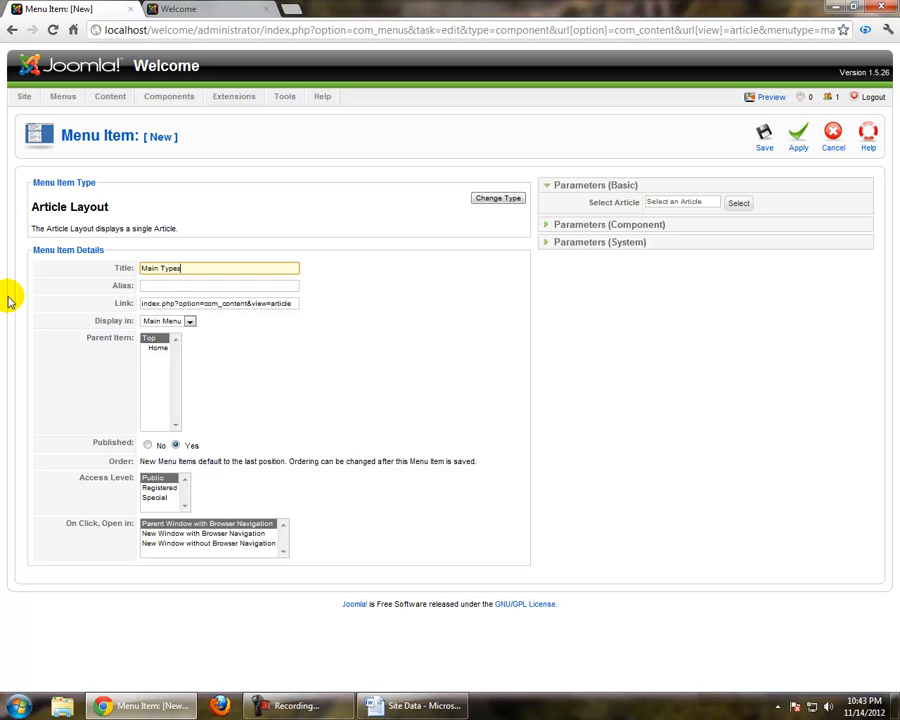
pyautogui.click(689, 384)
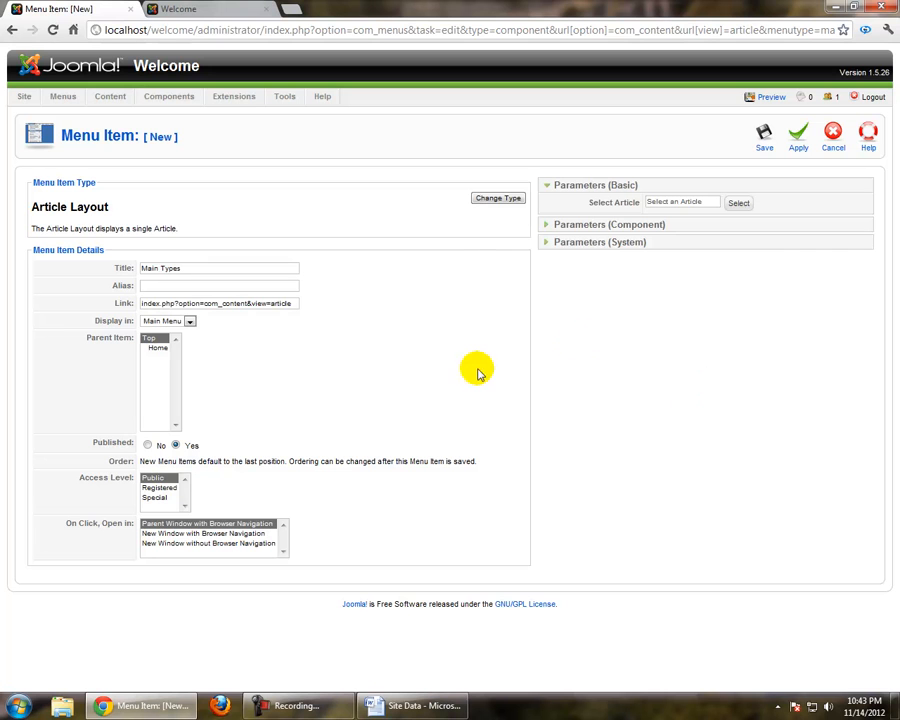
pyautogui.click(744, 207)
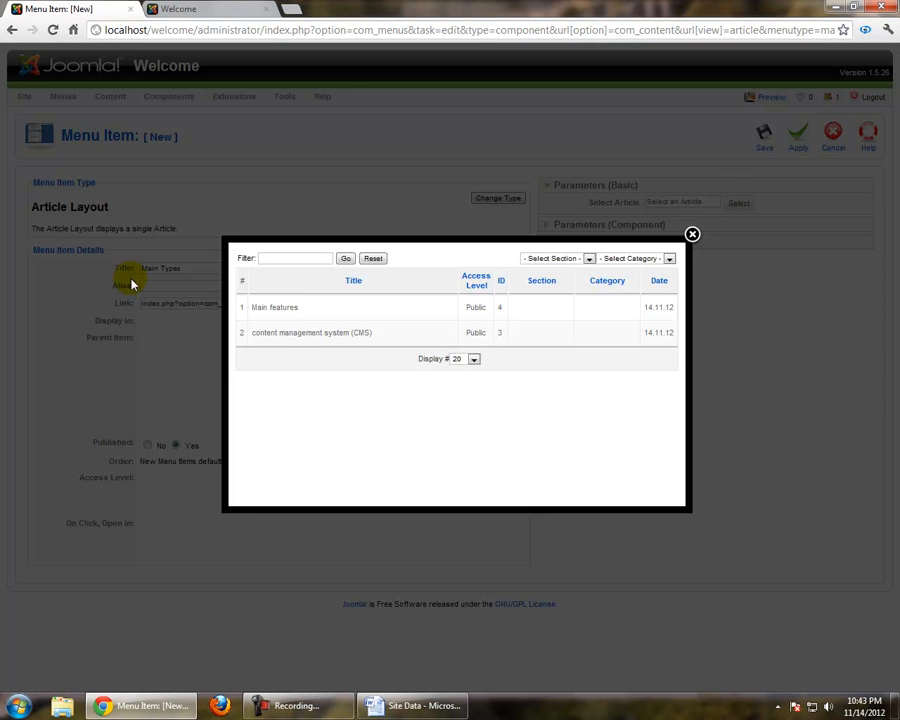
pyautogui.click(280, 310)
# Change the menu item's title to Main features and save the menu item
pyautogui.click(193, 268)
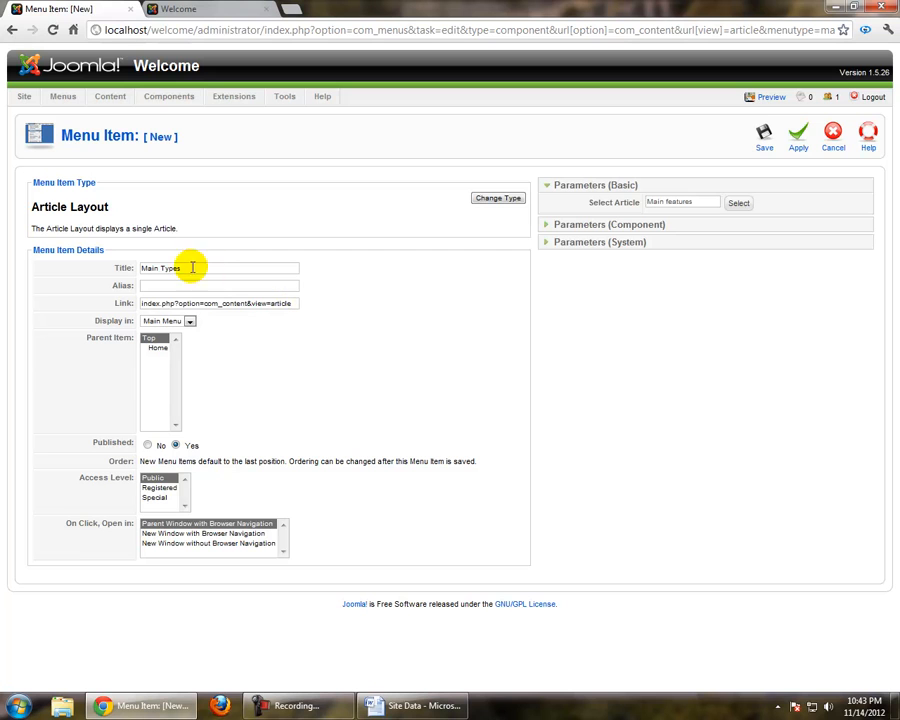
pyautogui.hotkey('ctrl', 'shift', 'Left')
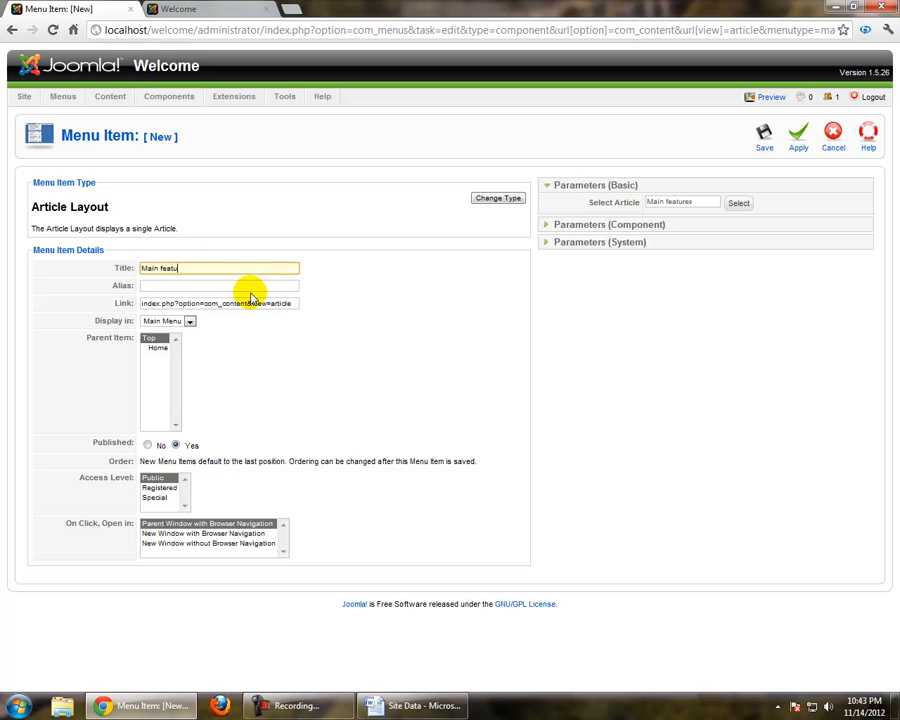
pyautogui.click(797, 397)
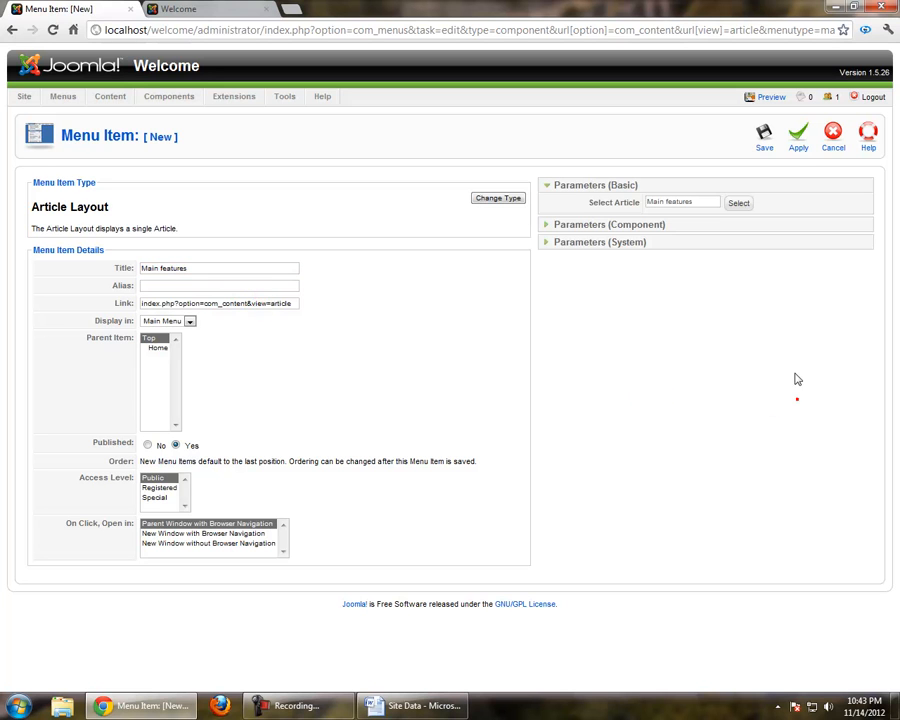
pyautogui.click(766, 140)
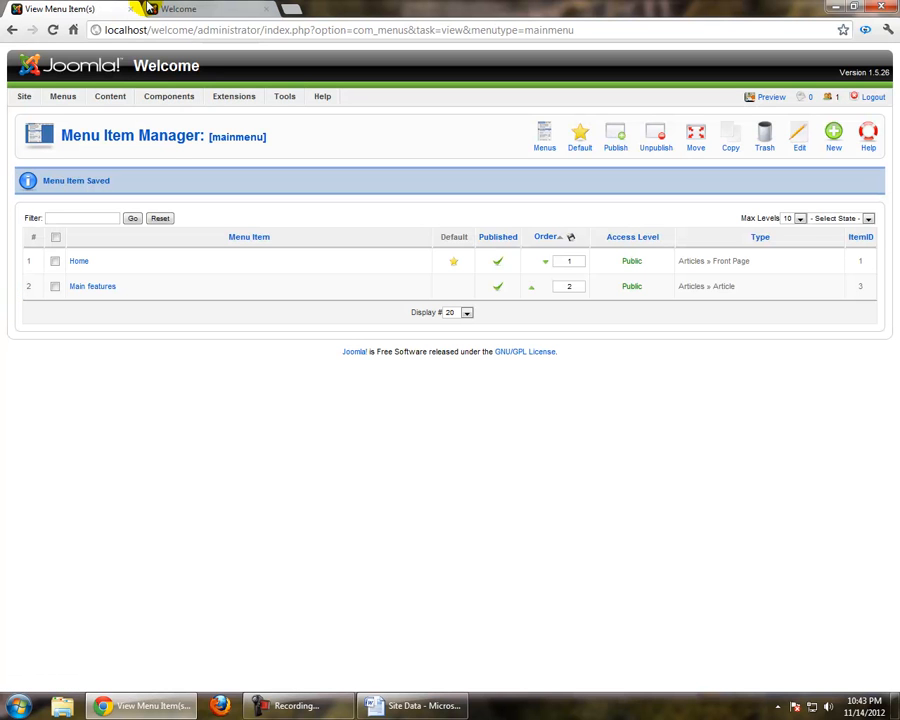
# Reload the site's front end, open Main features from the main menu and look through the article page
pyautogui.click(180, 9)
pyautogui.click(51, 31)
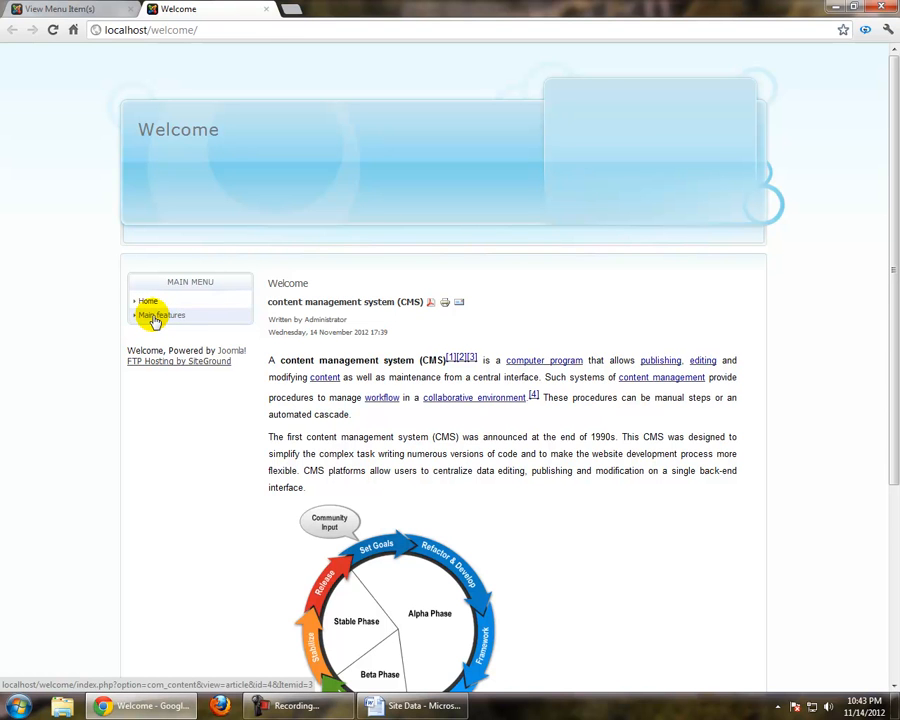
pyautogui.click(154, 316)
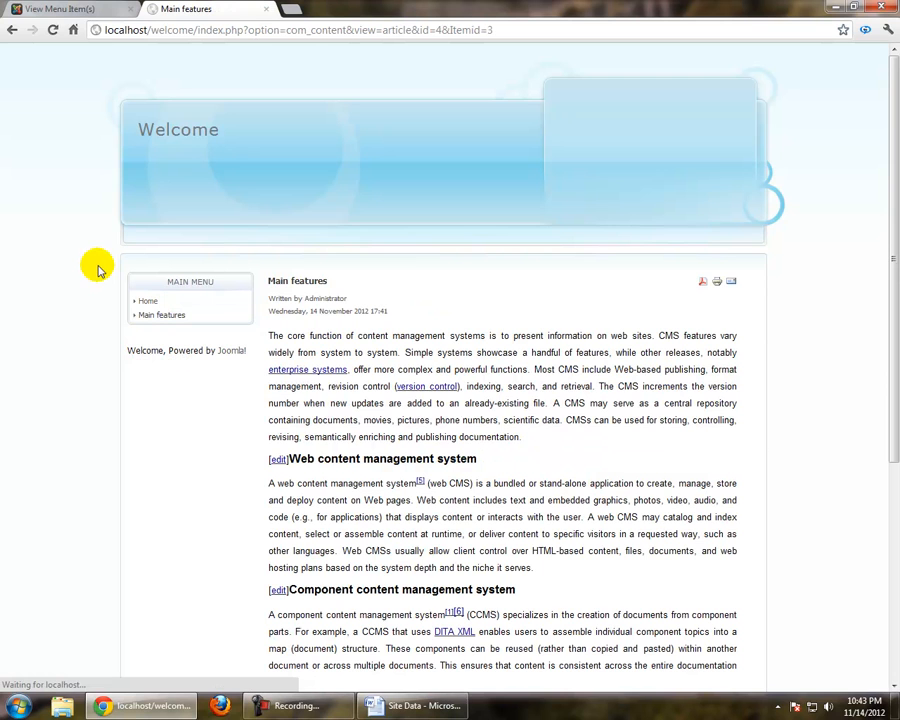
pyautogui.scroll(-2, 290, 460)
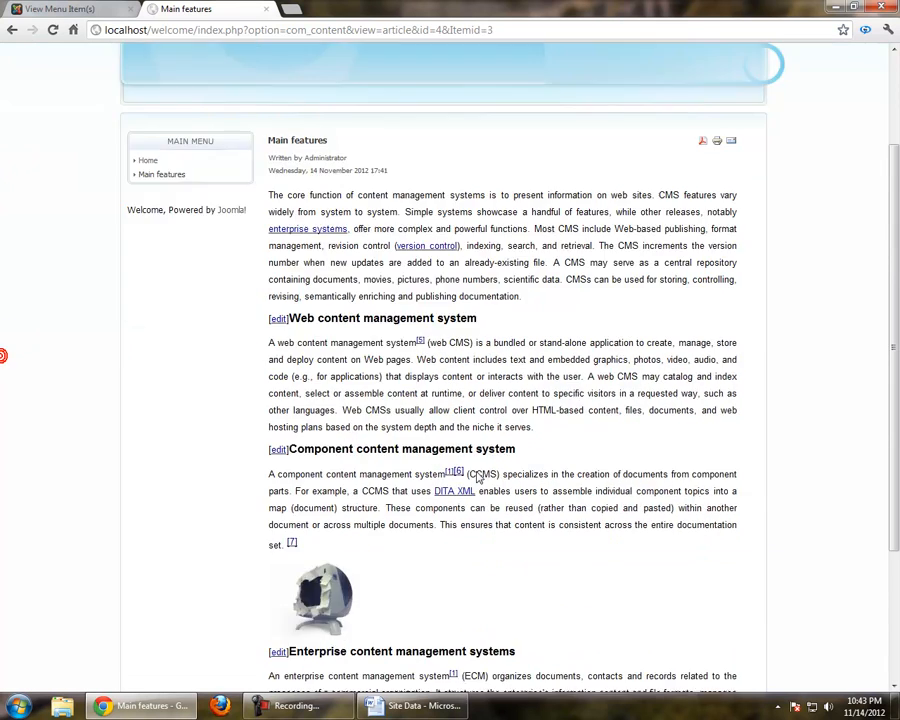
pyautogui.scroll(-2, 476, 477)
pyautogui.scroll(4, 476, 474)
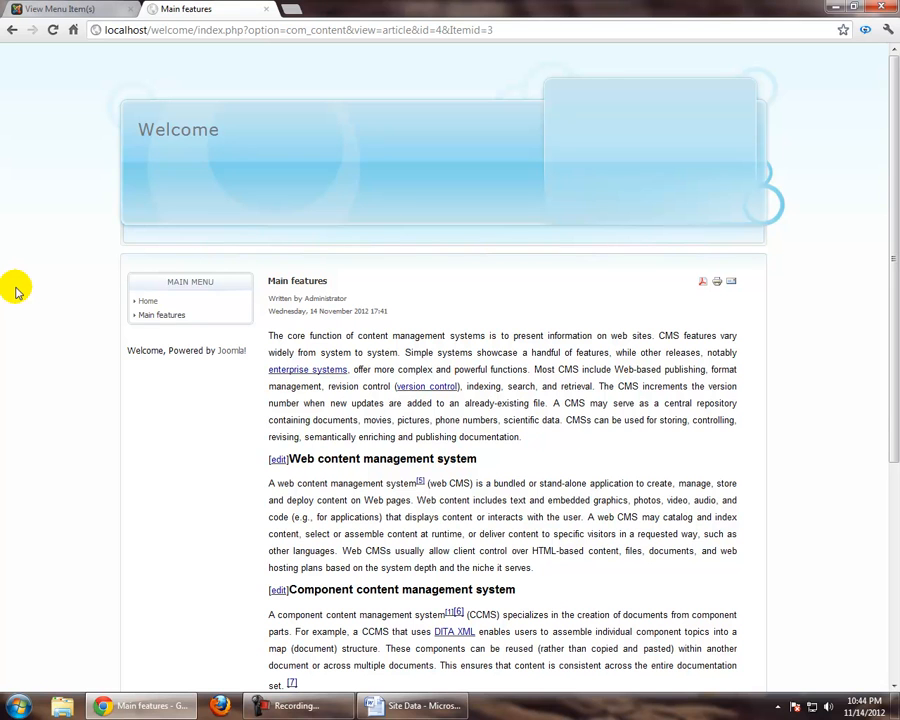
# Examine the Main Menu block and the Welcome header area on the site's Main features page
pyautogui.click(95, 9)
pyautogui.click(165, 9)
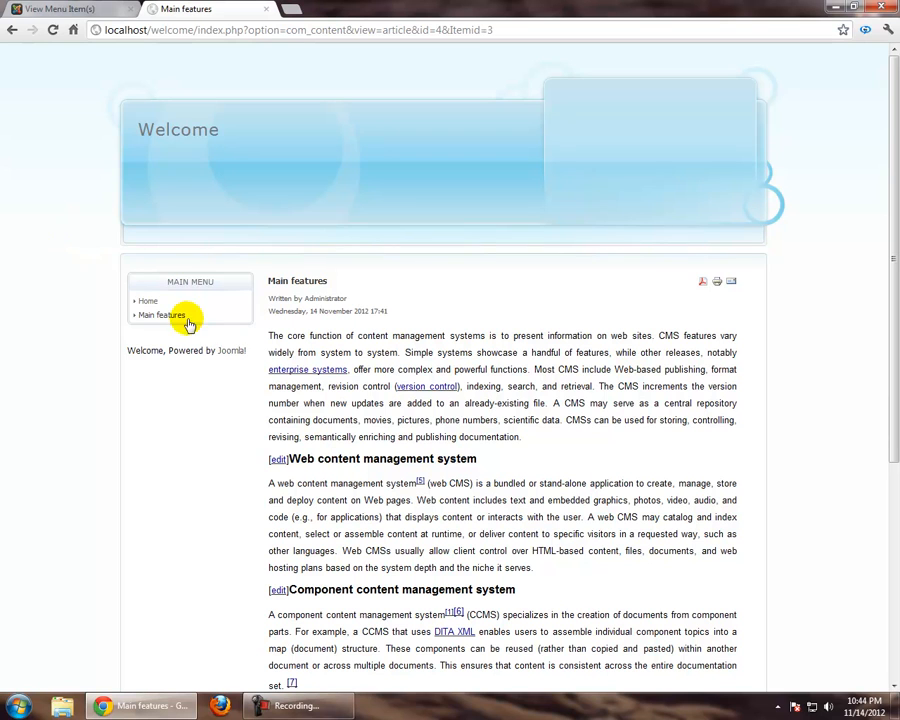
pyautogui.moveTo(145, 281); pyautogui.dragTo(168, 270)
pyautogui.click(224, 279)
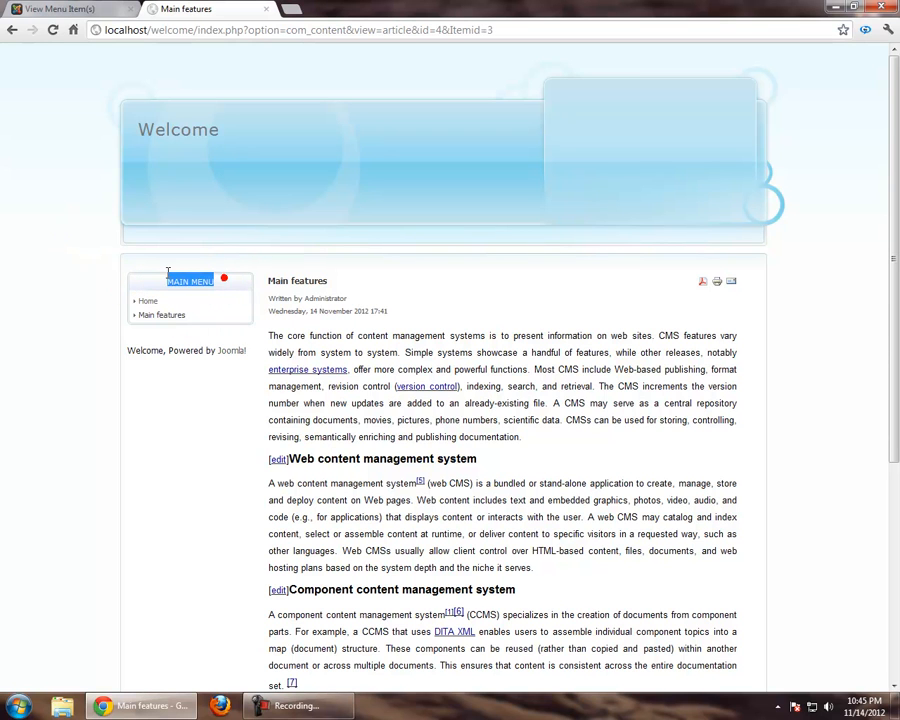
pyautogui.click(1, 332)
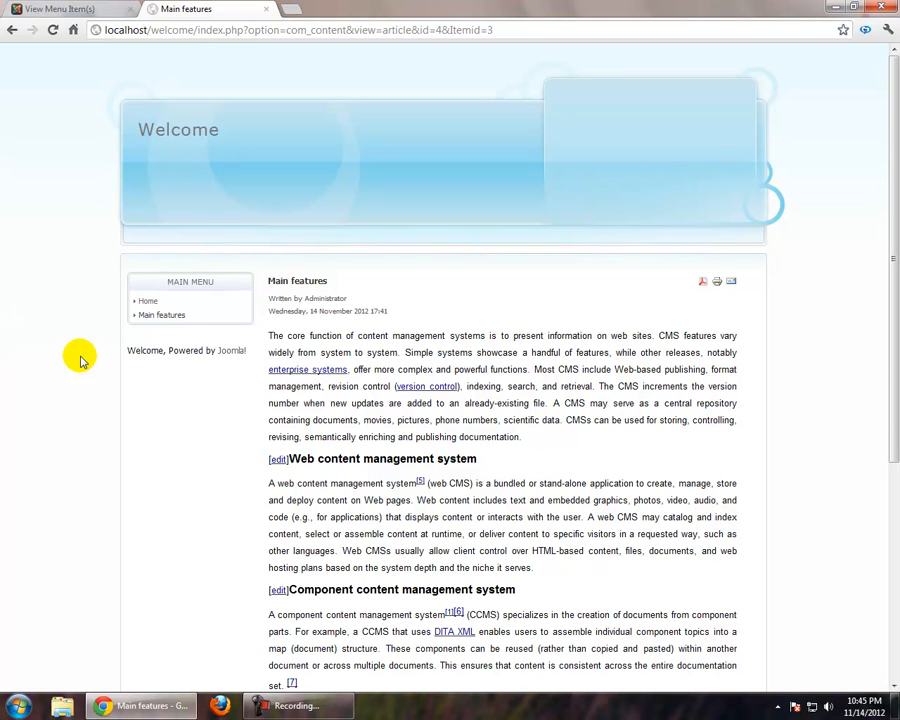
pyautogui.moveTo(114, 267); pyautogui.dragTo(233, 301)
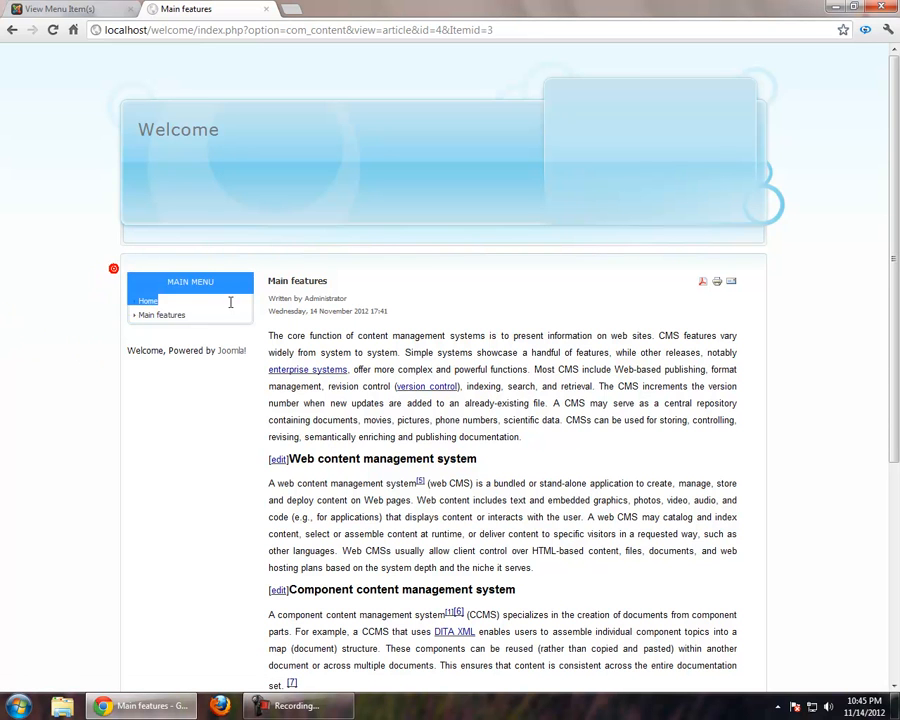
pyautogui.click(211, 409)
pyautogui.click(126, 231)
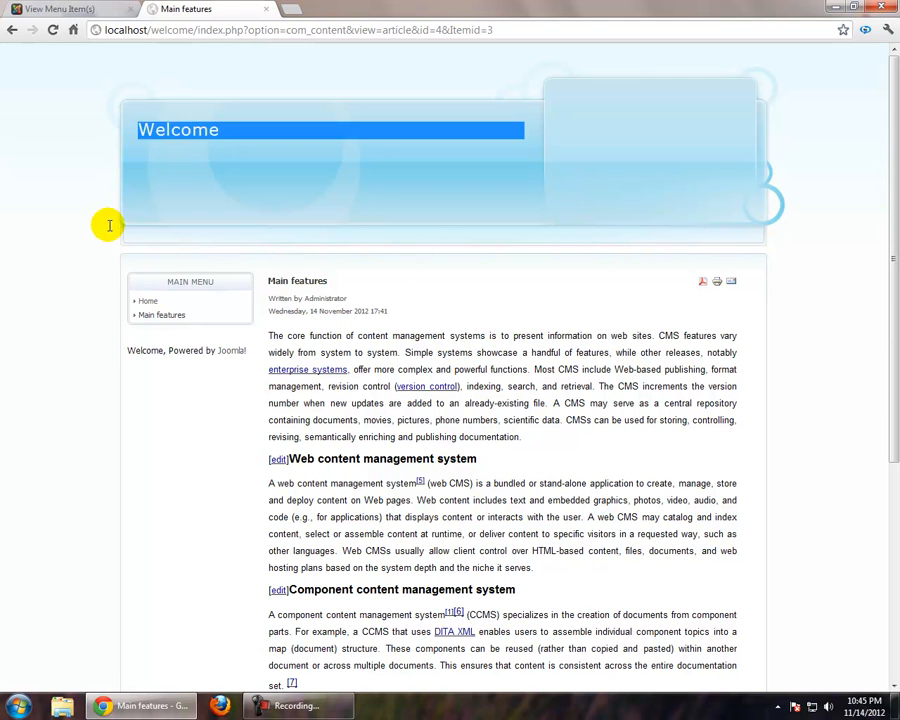
pyautogui.click(538, 235)
# Examine the article's creation date and its PDF, print and e-mail icons, dismissing the Windows color scheme prompt
pyautogui.scroll(-1, 470, 300)
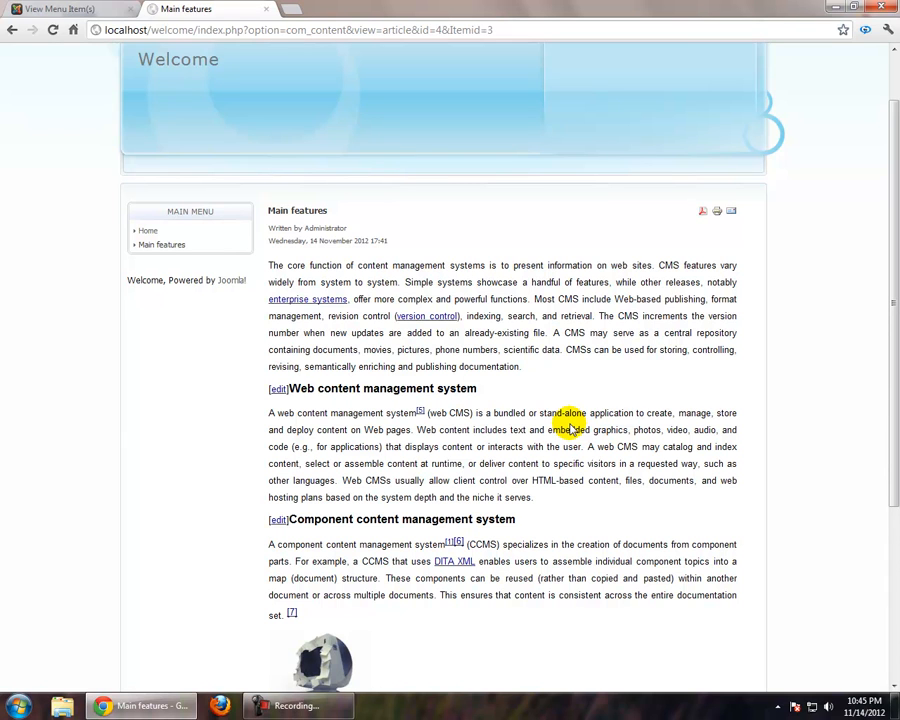
pyautogui.moveTo(389, 240); pyautogui.dragTo(266, 241)
pyautogui.click(313, 251)
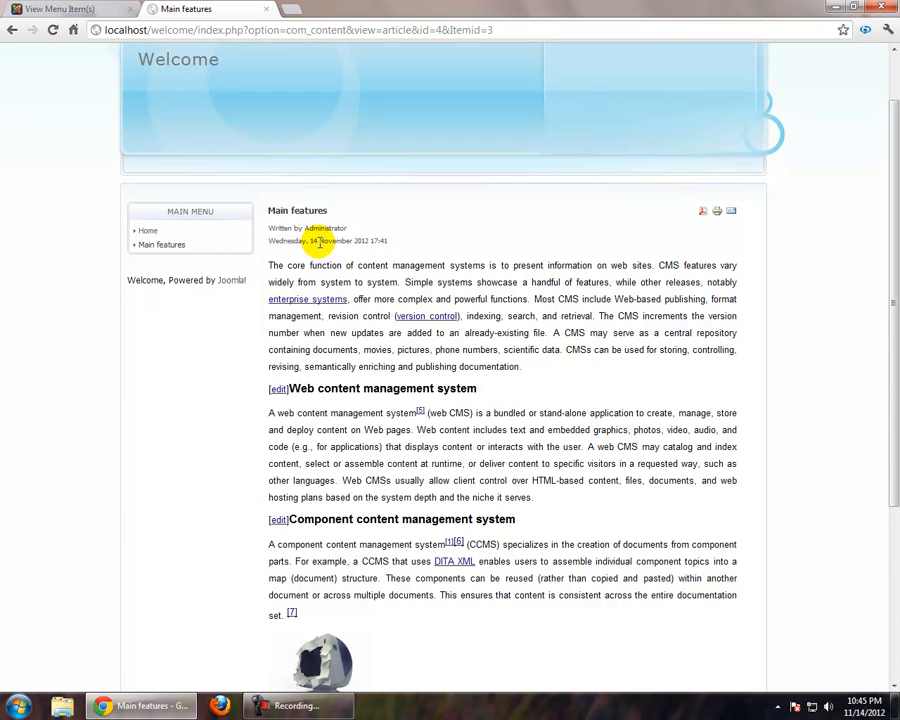
pyautogui.moveTo(744, 211); pyautogui.dragTo(697, 214)
pyautogui.click(678, 260)
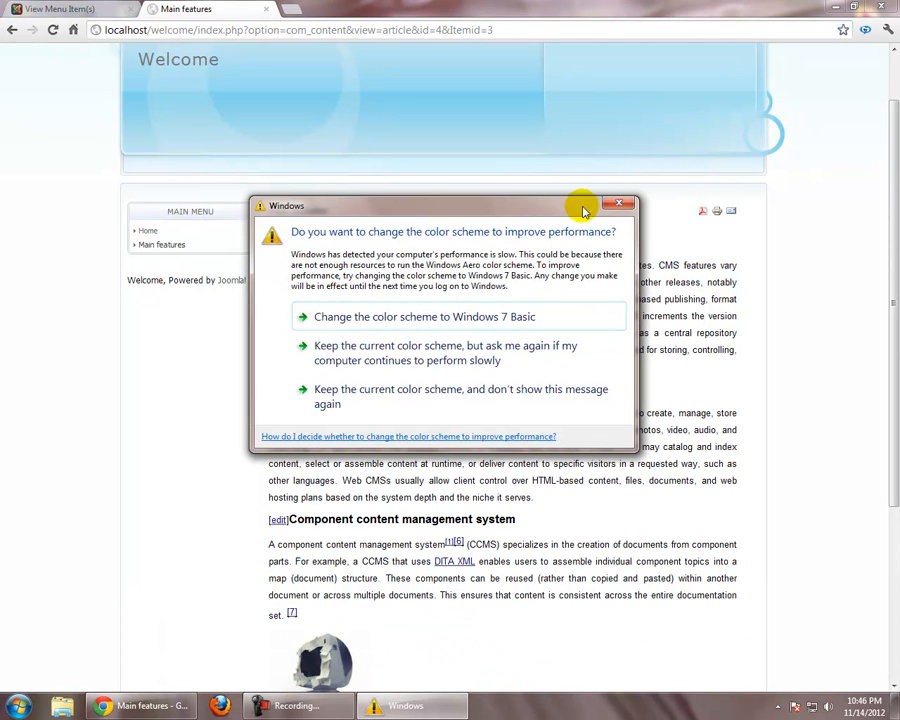
pyautogui.click(617, 206)
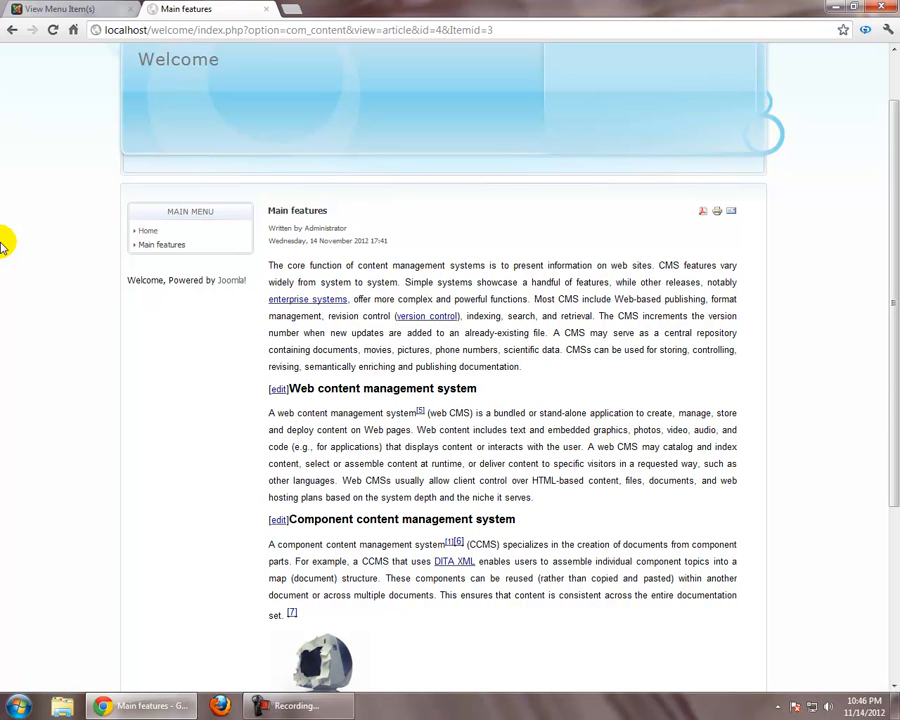
pyautogui.scroll(1, 3, 255)
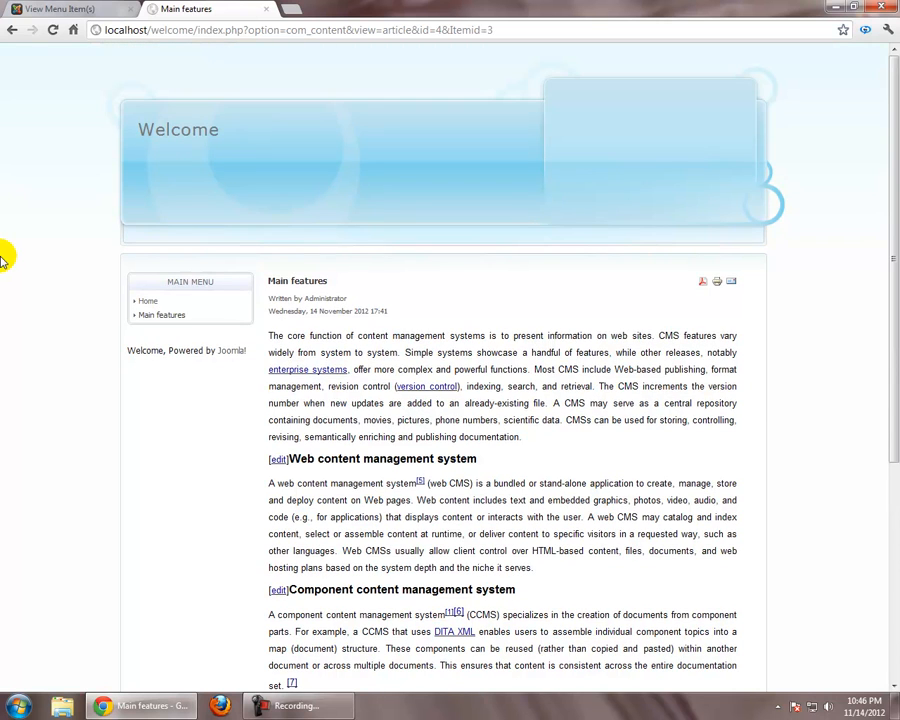